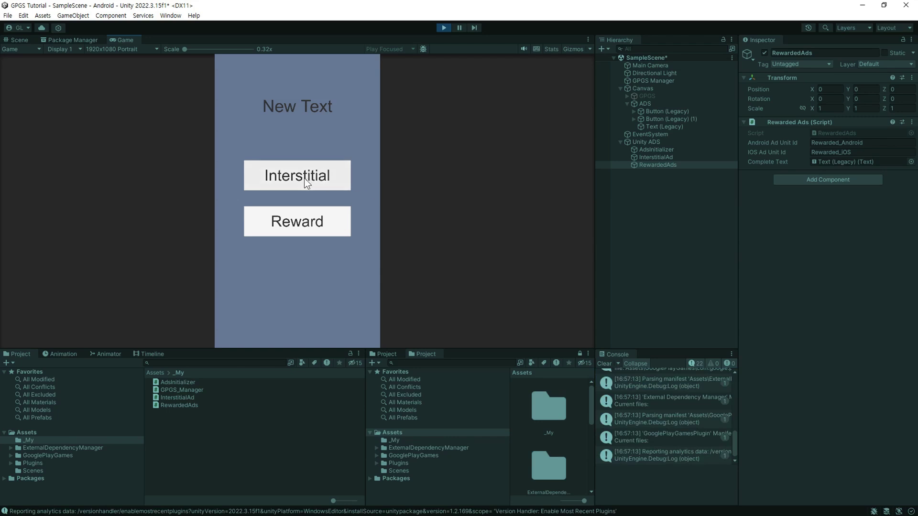
Close the interstitial test ad, then play the rewarded test ad through to completion.
click(362, 64)
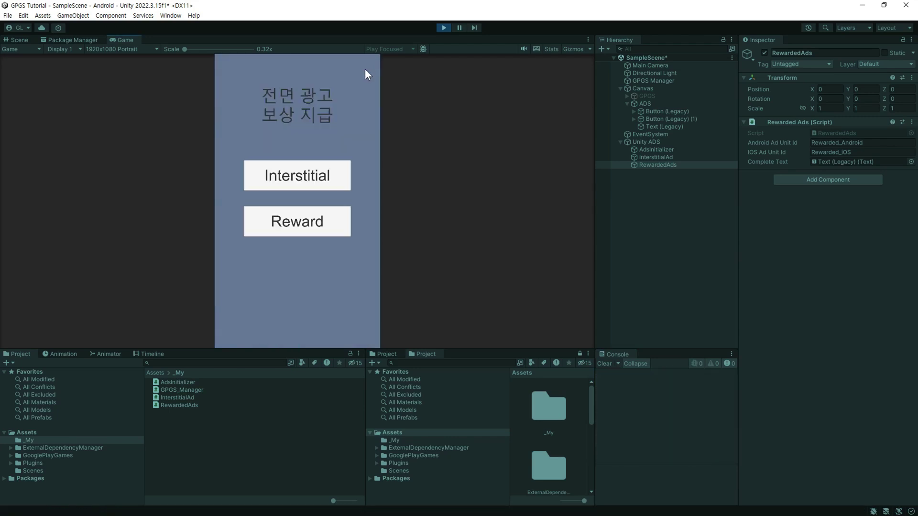
click(300, 223)
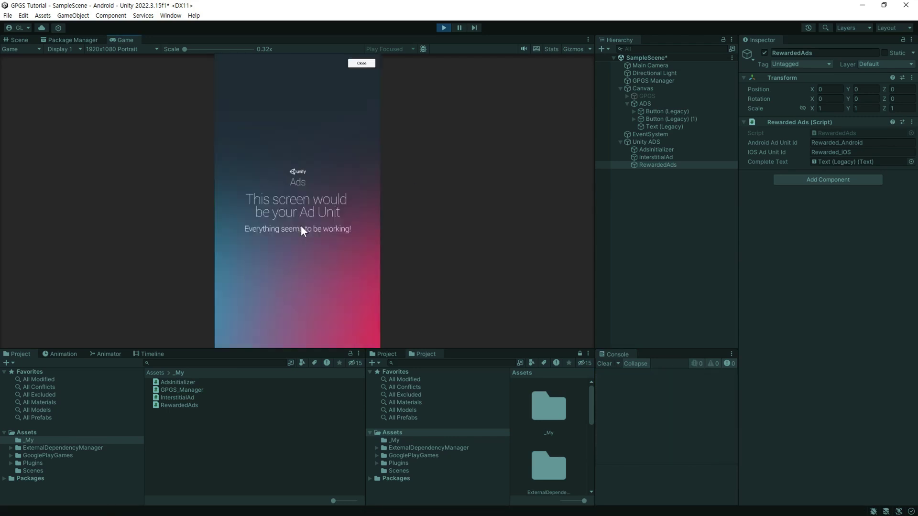
click(362, 63)
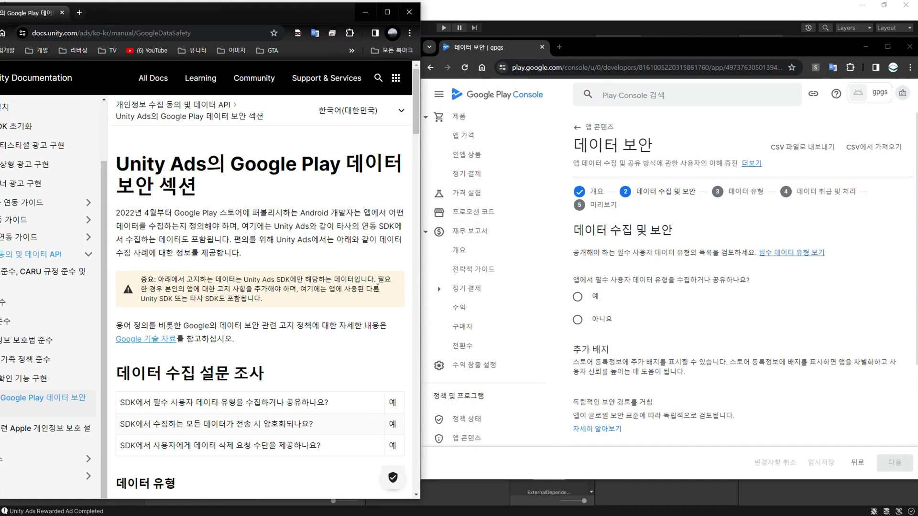
Compare Unity's data safety guidance with the Play Console form, then go to free app-ads.txt hosting.
scroll(297, 250, down, 5)
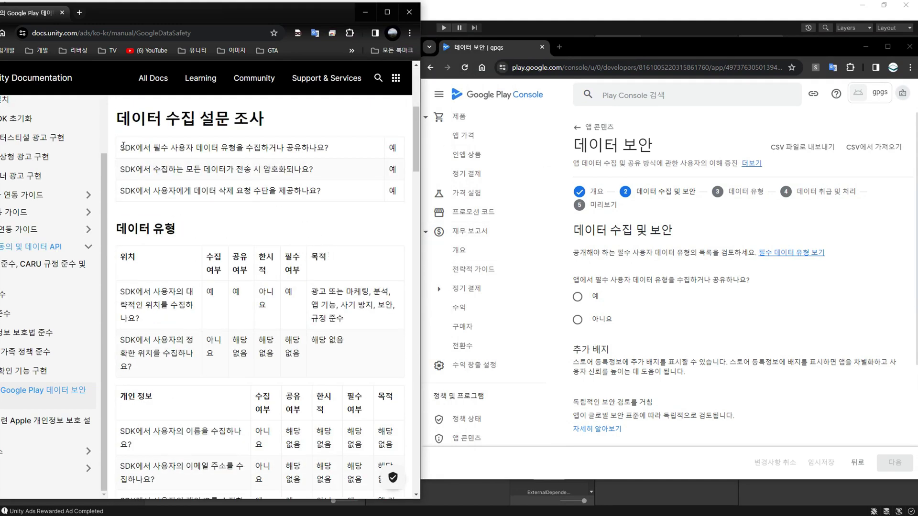
drag(121, 147, 330, 146)
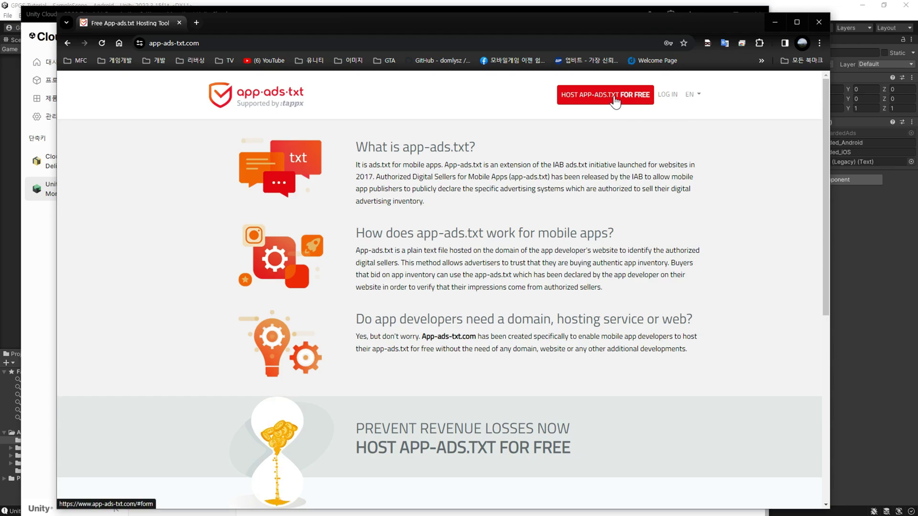
click(615, 98)
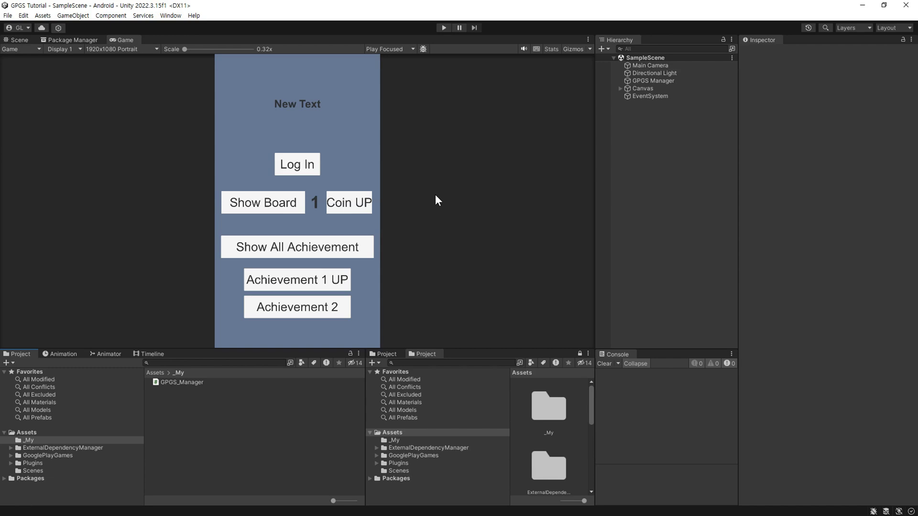
click(149, 16)
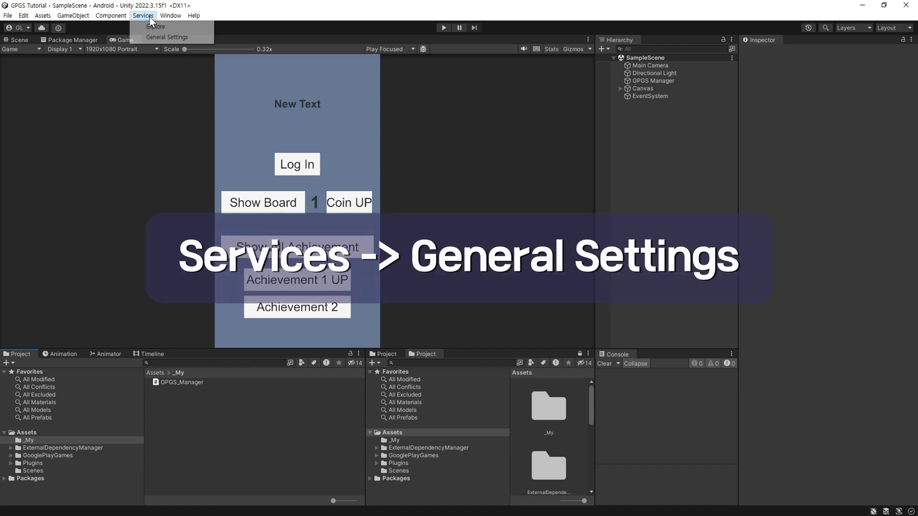
click(181, 37)
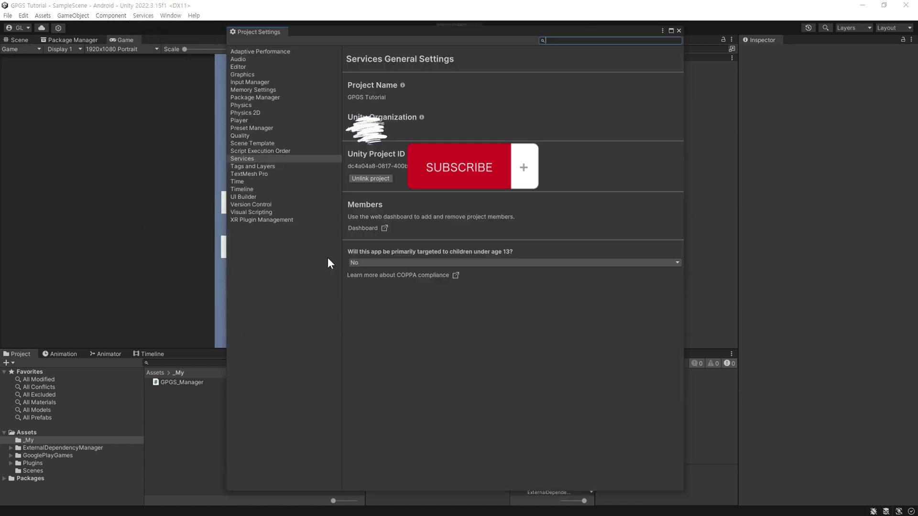
click(24, 16)
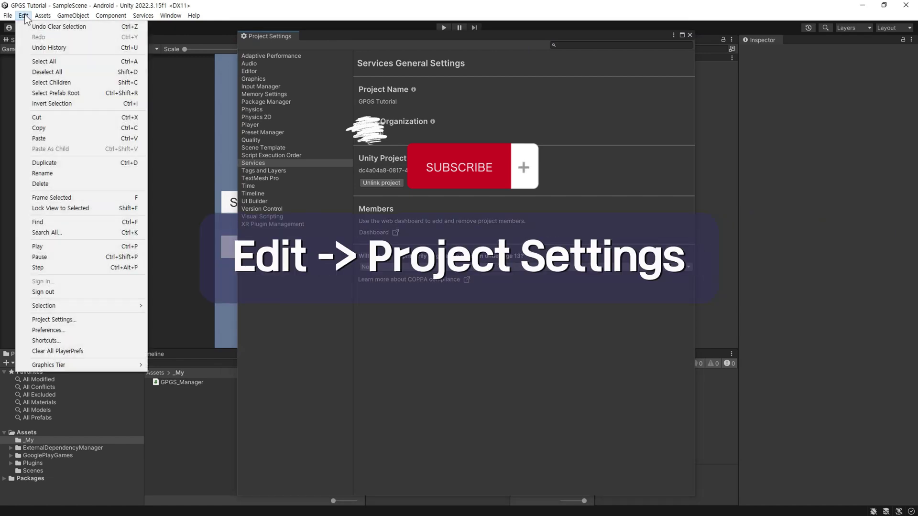
click(80, 317)
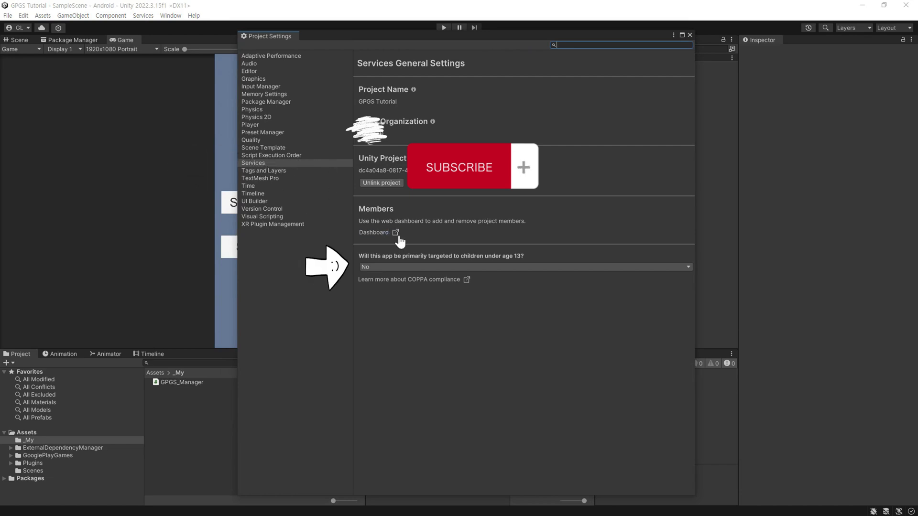
click(516, 268)
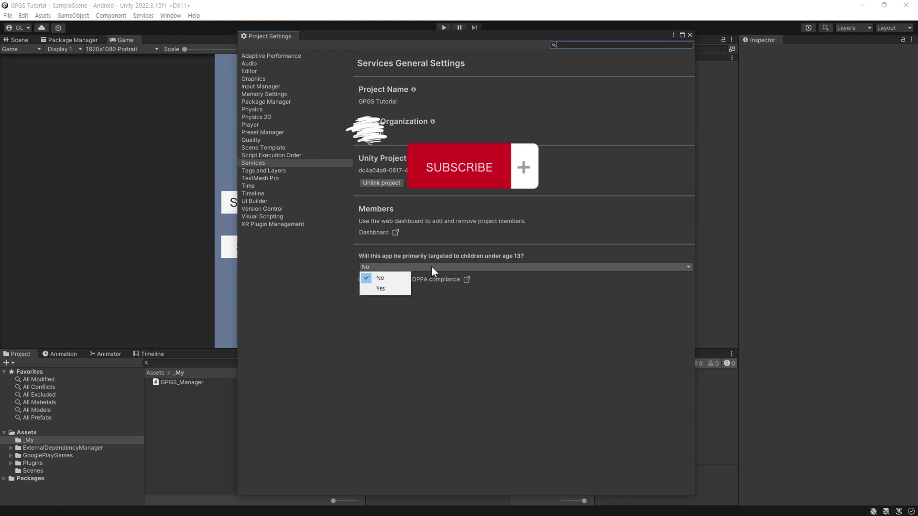
click(395, 279)
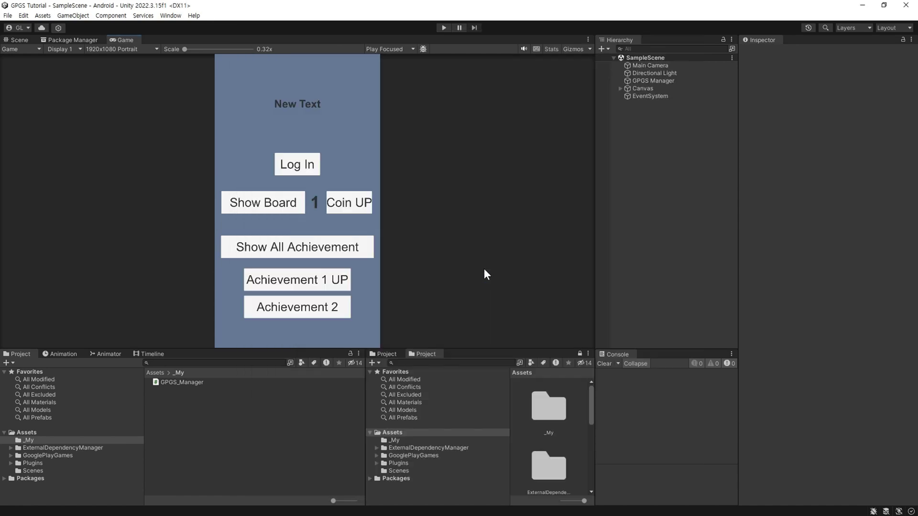
Install Advertisement Legacy from the Unity Registry and open its Services General Settings.
click(72, 41)
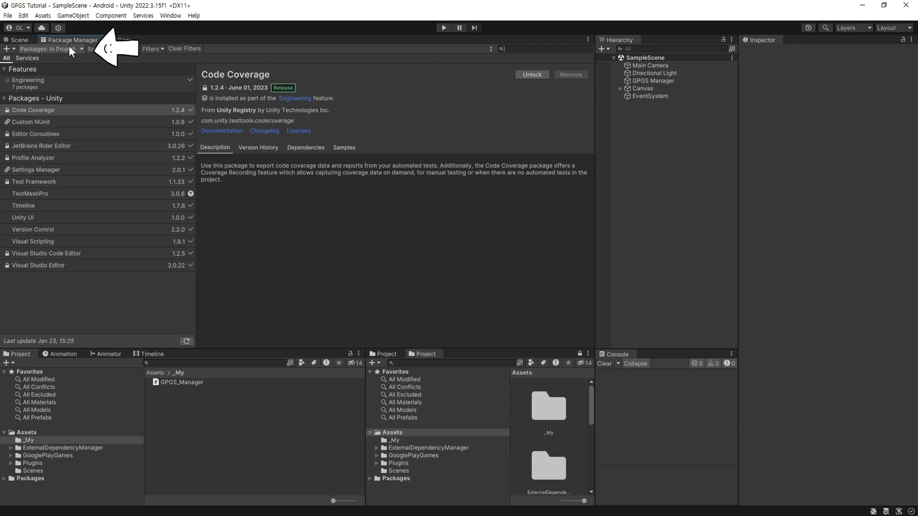
click(69, 48)
click(78, 59)
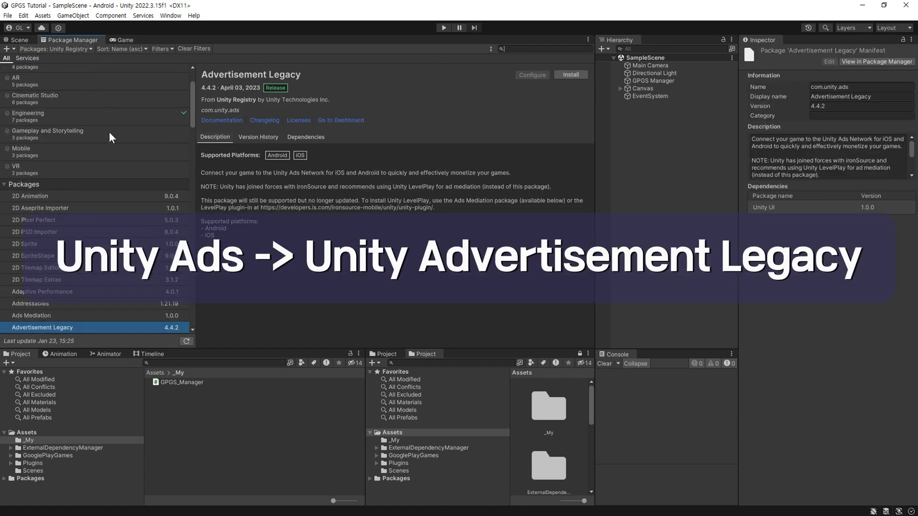
scroll(109, 131, down, 3)
scroll(63, 271, down, 3)
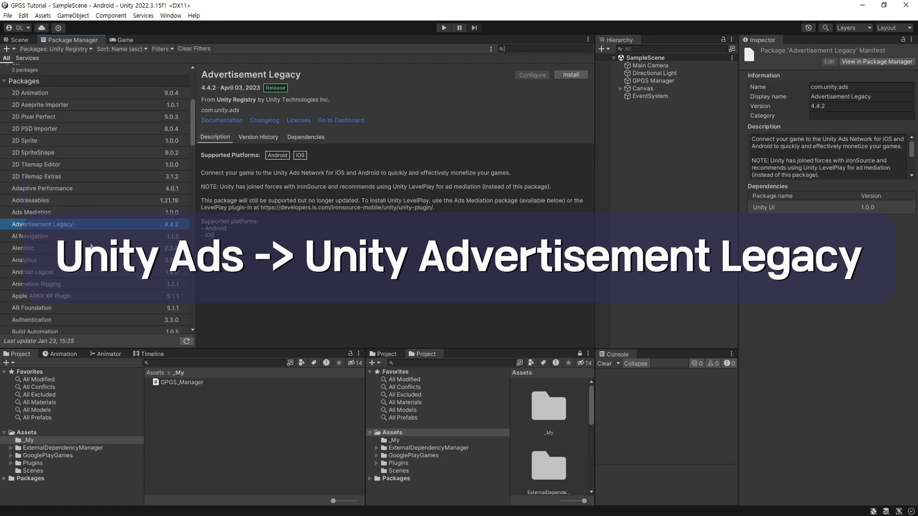
click(571, 74)
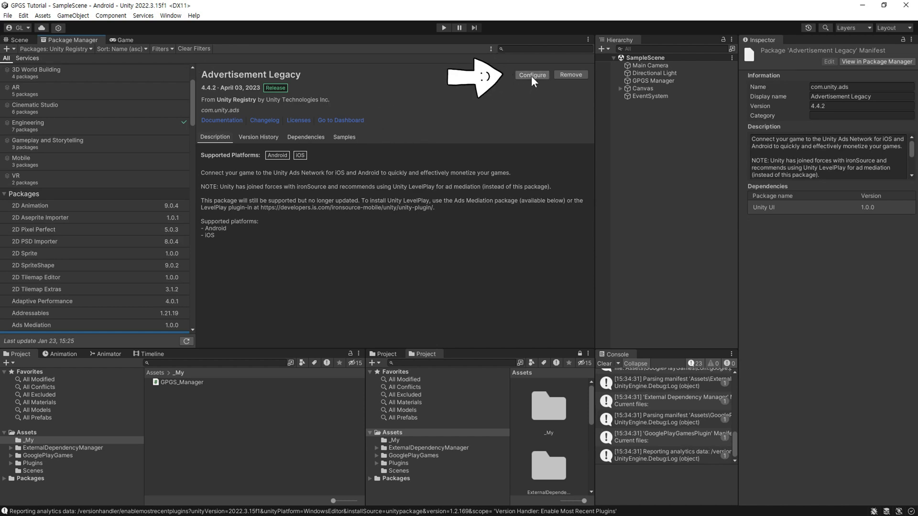
click(520, 76)
click(252, 163)
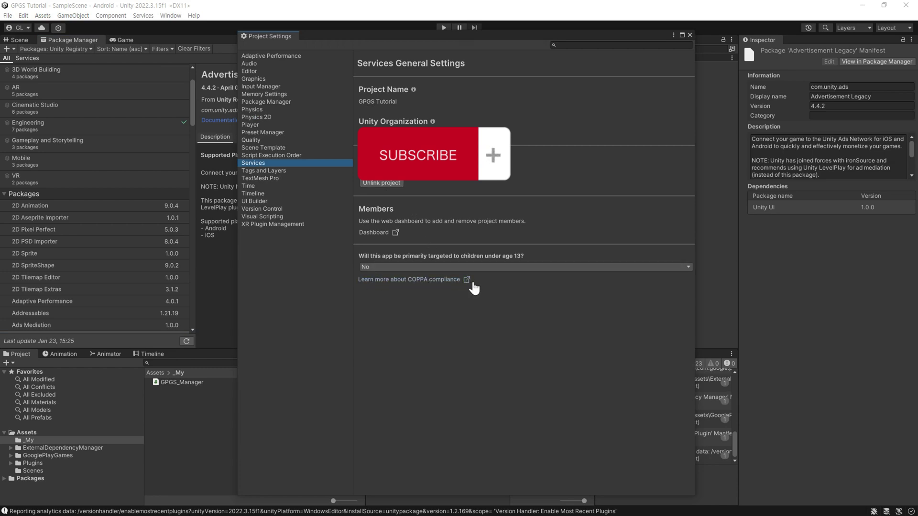
Go to the Unity Cloud 제품 page and find Unity Ads Monetization under MONETIZATION.
click(397, 234)
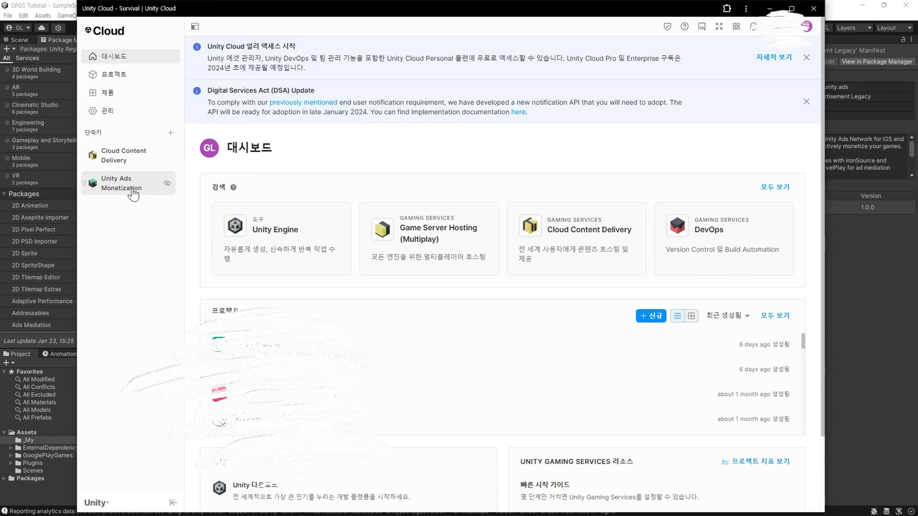
click(115, 93)
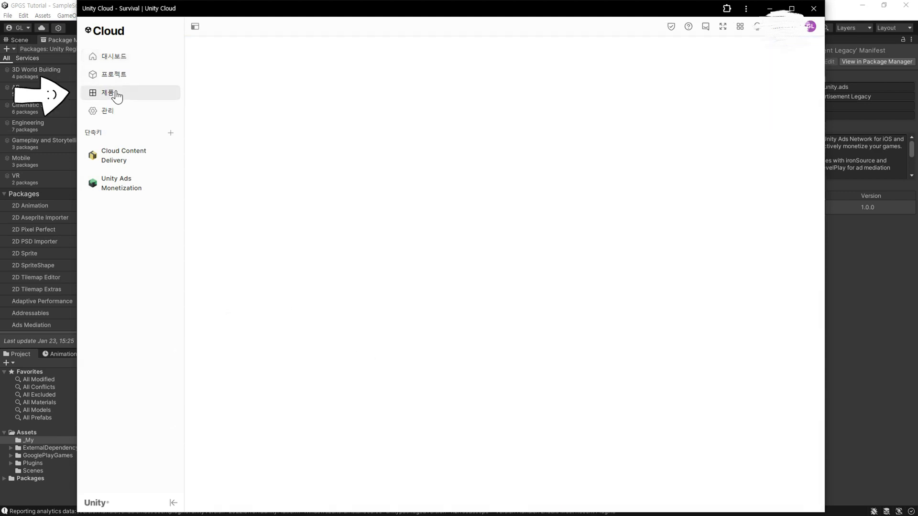
scroll(315, 266, down, 2)
scroll(314, 260, down, 9)
scroll(317, 256, down, 5)
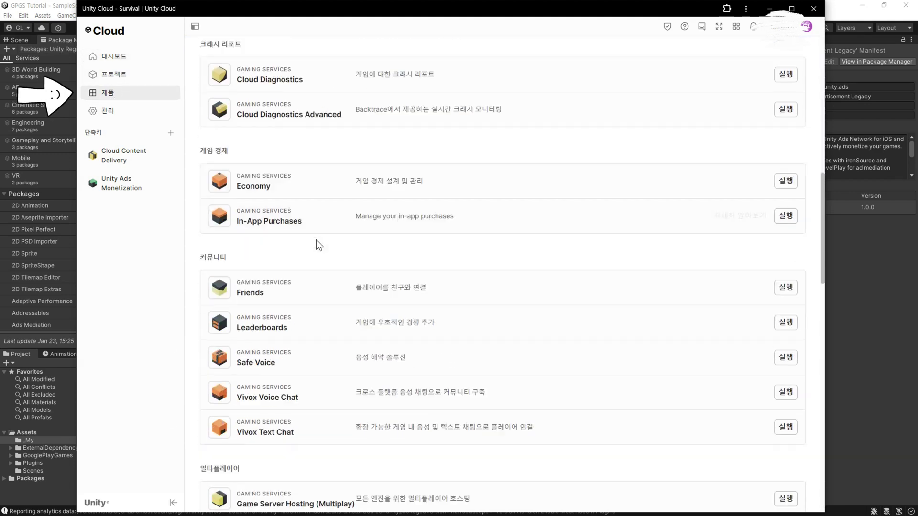
scroll(317, 239, down, 8)
scroll(317, 240, down, 5)
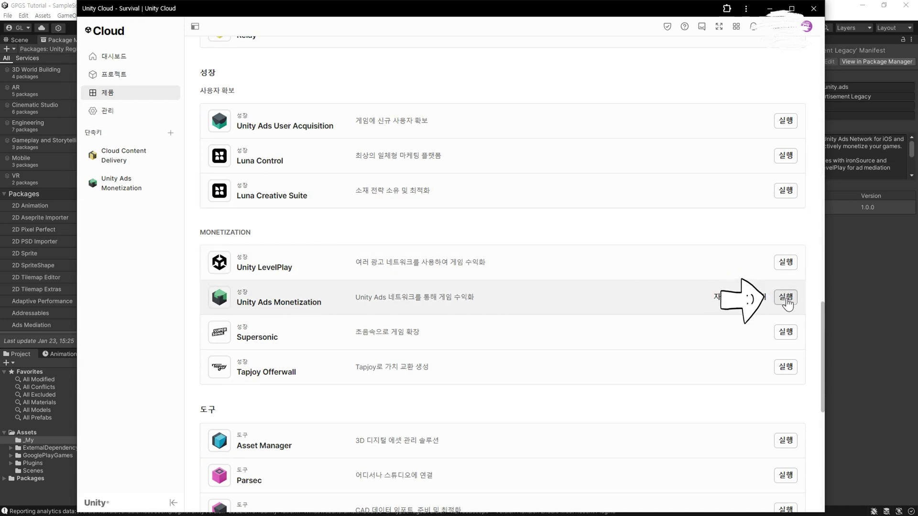
Activate ads for Unity Ads Monetization, translate the page to Korean, and select 'I only plan to use Unity Ads'.
click(785, 297)
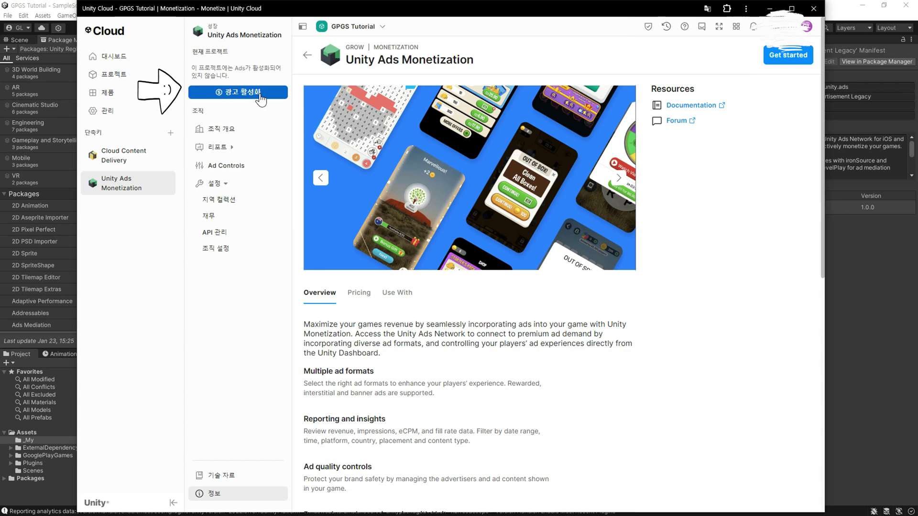
click(260, 95)
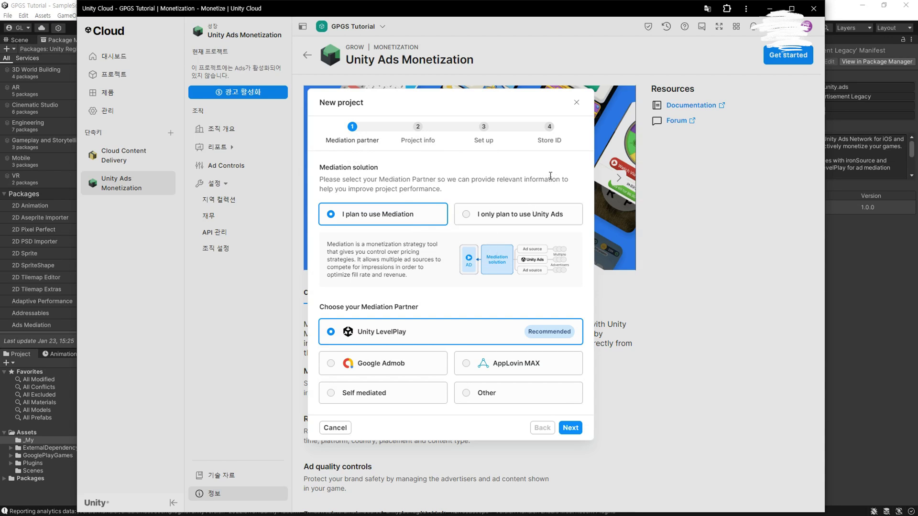
right_click(562, 162)
click(614, 314)
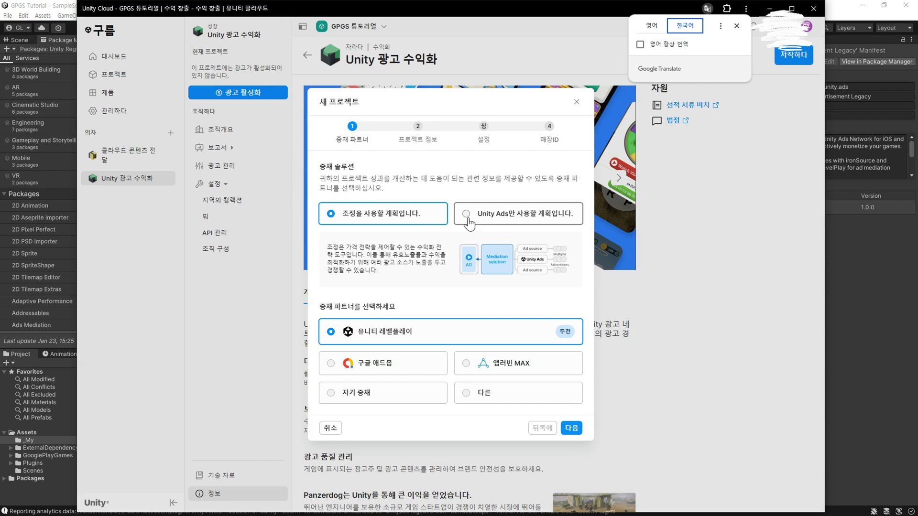
click(467, 218)
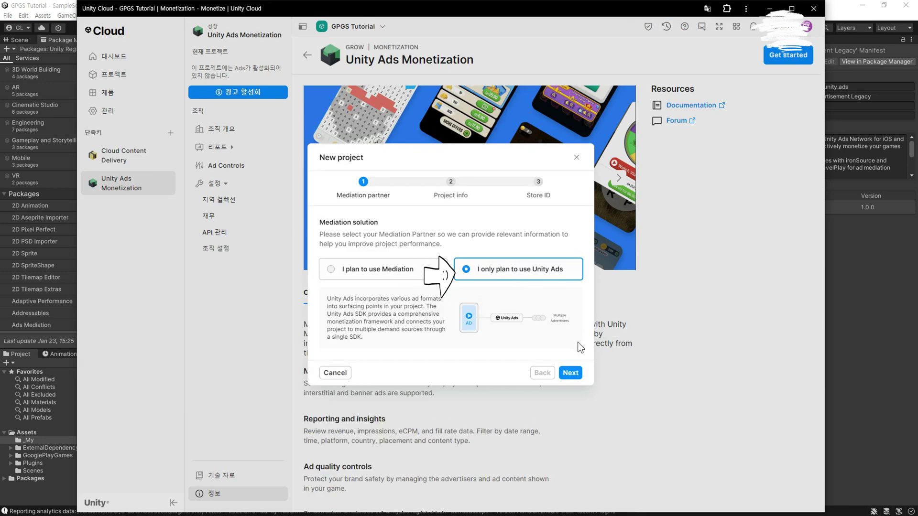
click(570, 373)
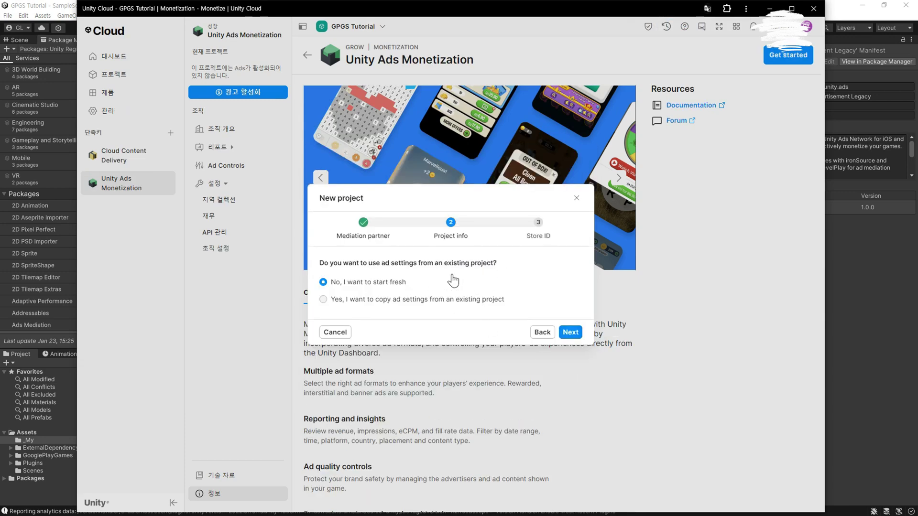
Create the project without copied ad settings, as 'My app is not live in an app store yet'.
click(327, 300)
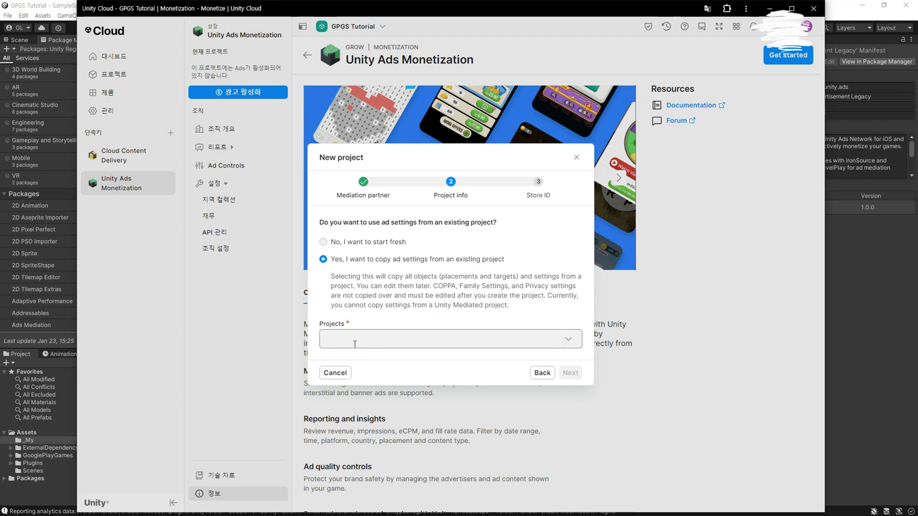
click(324, 242)
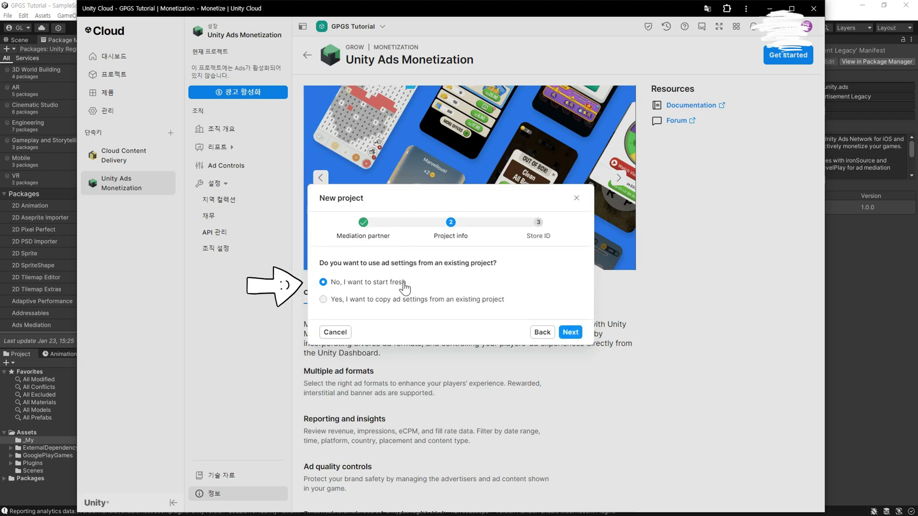
click(571, 333)
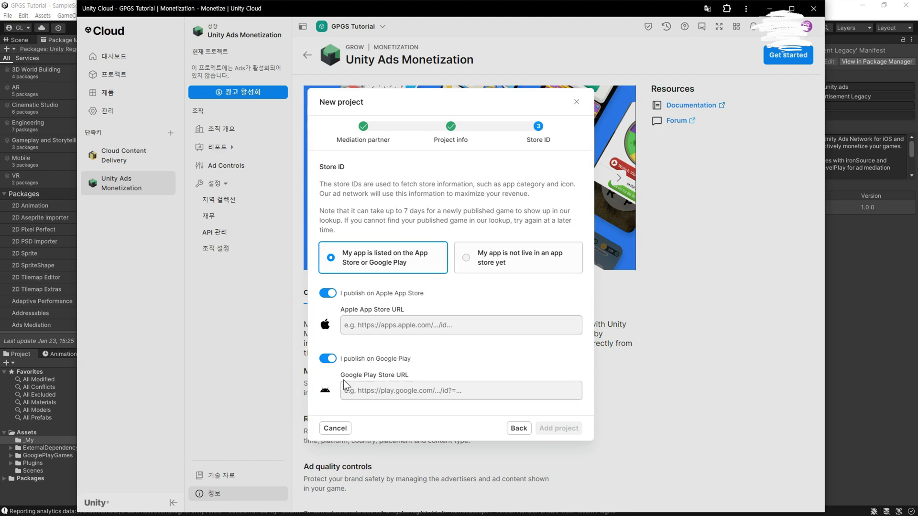
click(497, 260)
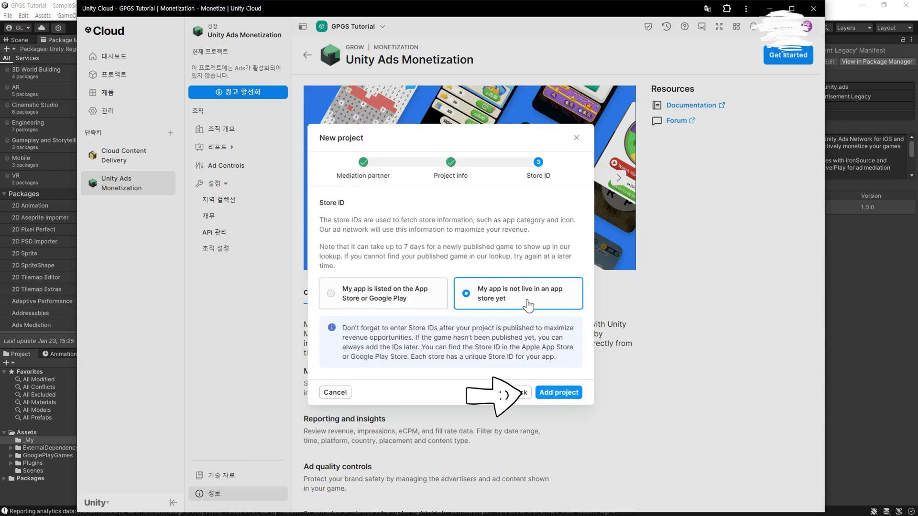
click(577, 400)
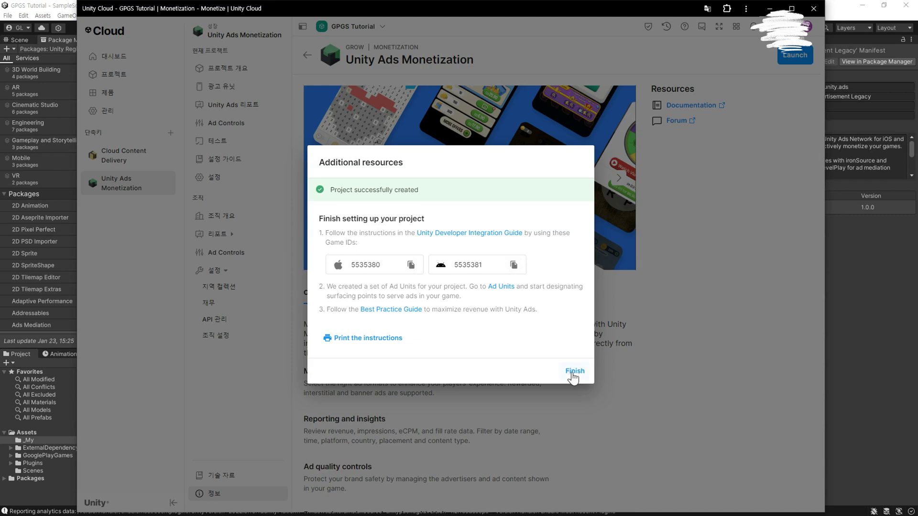
click(573, 372)
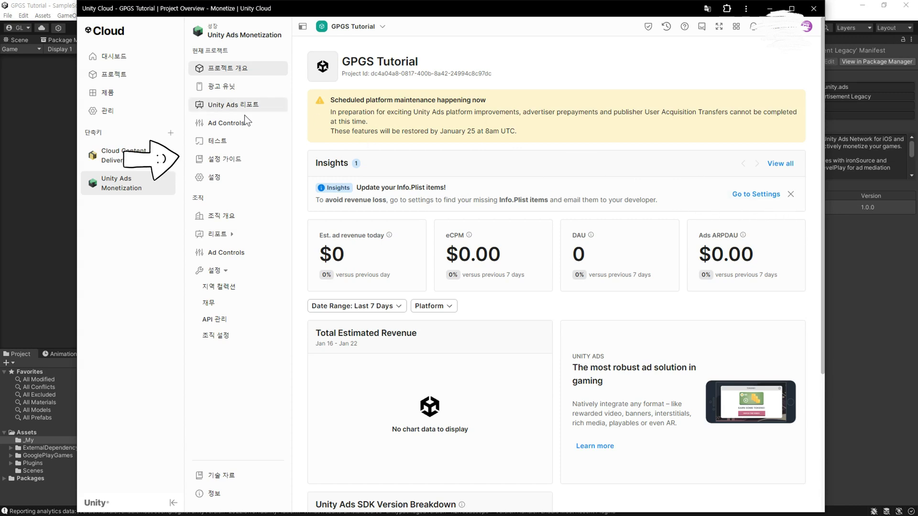
Mark the Install Unity Ads SDK step complete in the project's 설정 가이드.
click(235, 165)
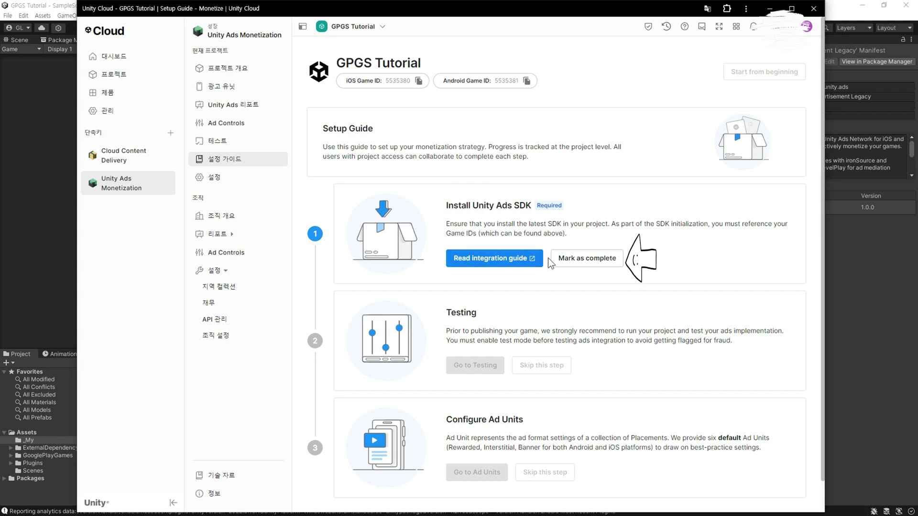
click(579, 264)
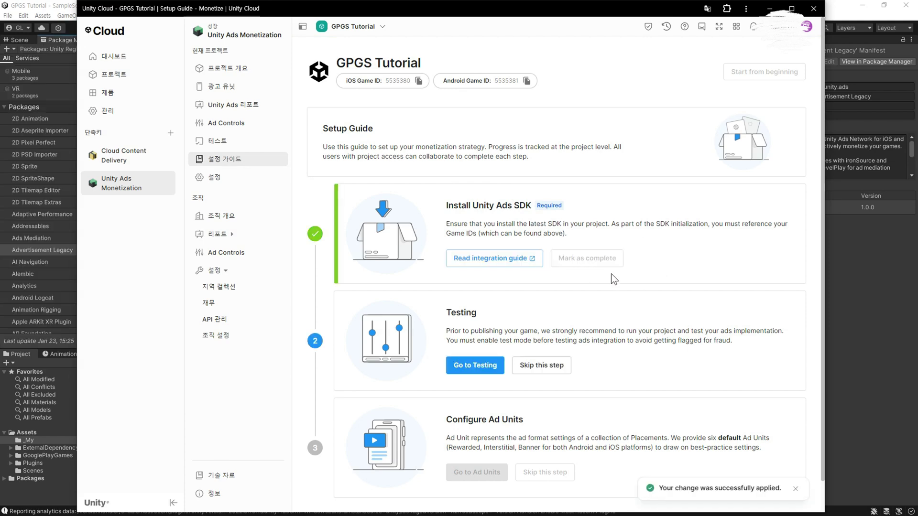
scroll(572, 309, down, 1)
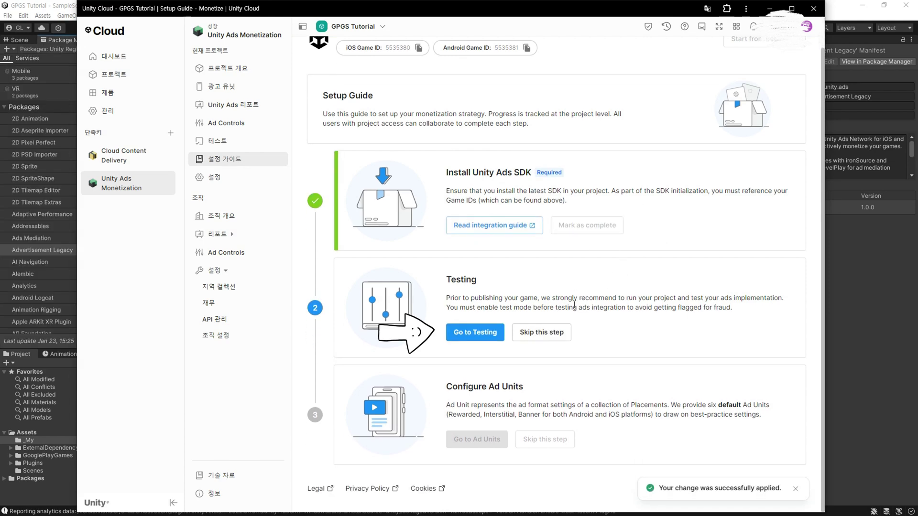
On the Testing page, override client test mode with Force test mode ON for the Apple App Store.
click(470, 335)
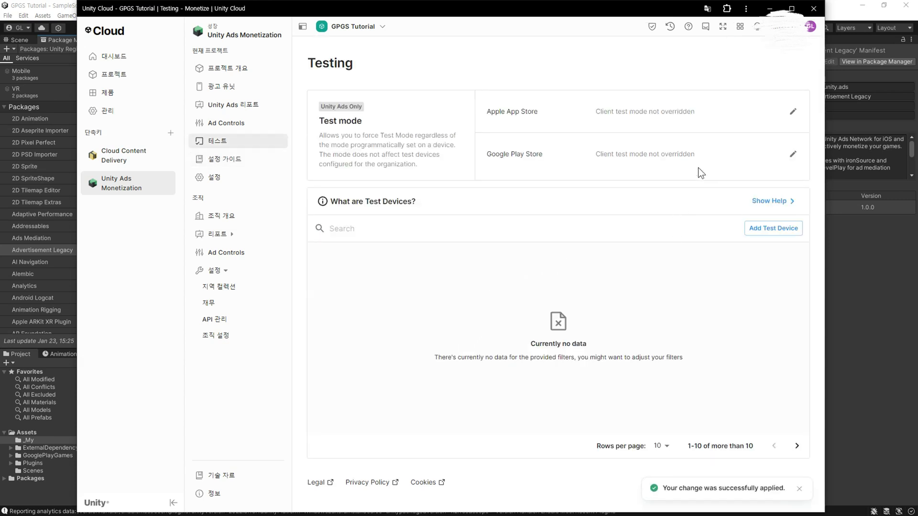
click(793, 115)
click(579, 156)
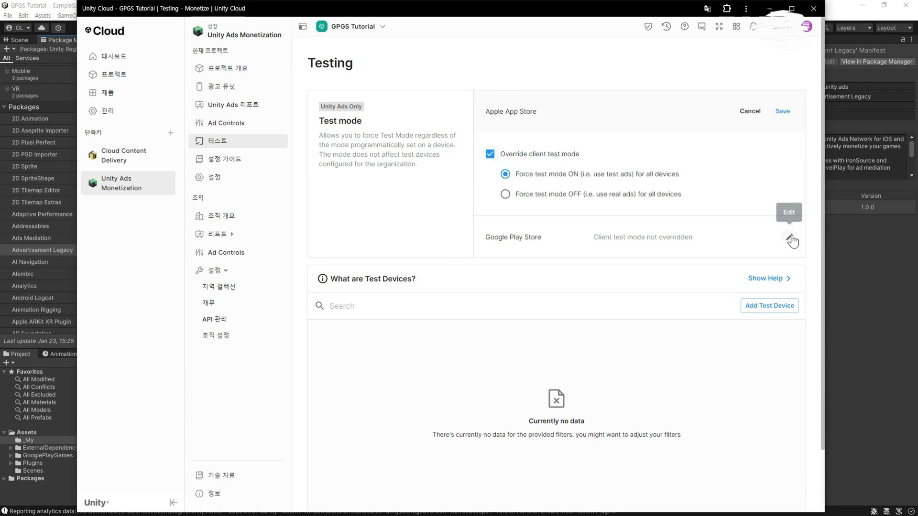
click(782, 111)
Apply the same Force test mode ON override to the Google Play Store.
click(788, 222)
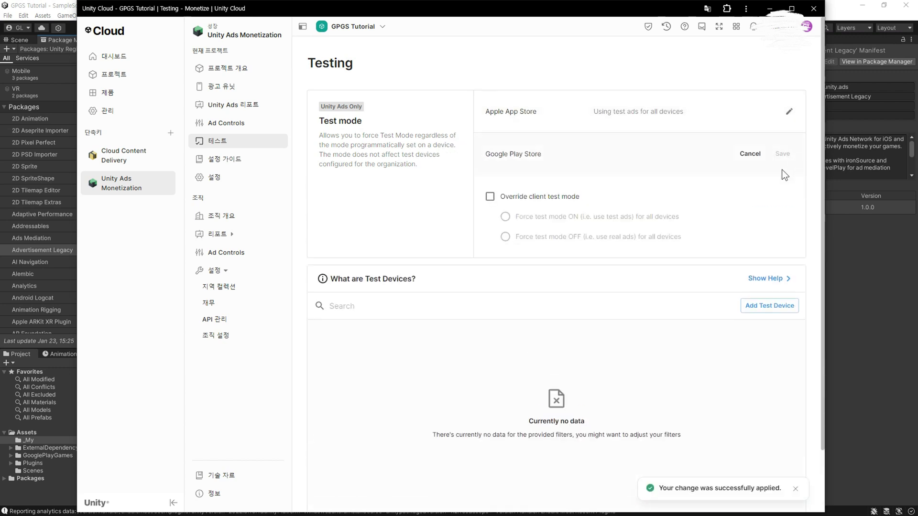
click(490, 197)
click(782, 154)
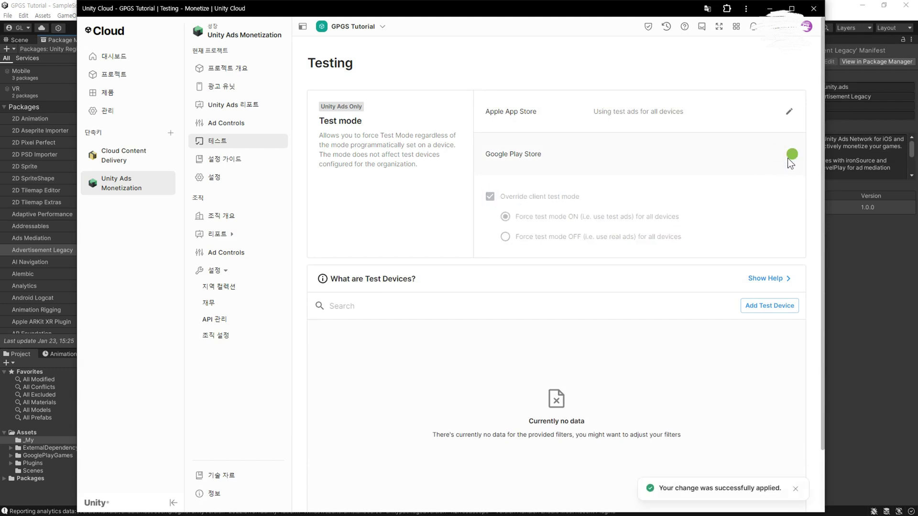
Return to the 설정 가이드 and open the Ad Units page showing six default units.
click(233, 161)
scroll(498, 394, down, 1)
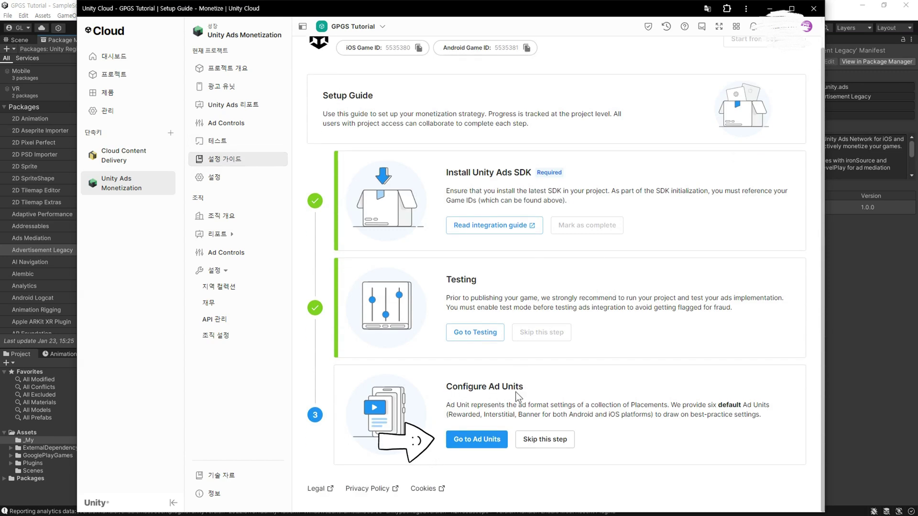
click(461, 445)
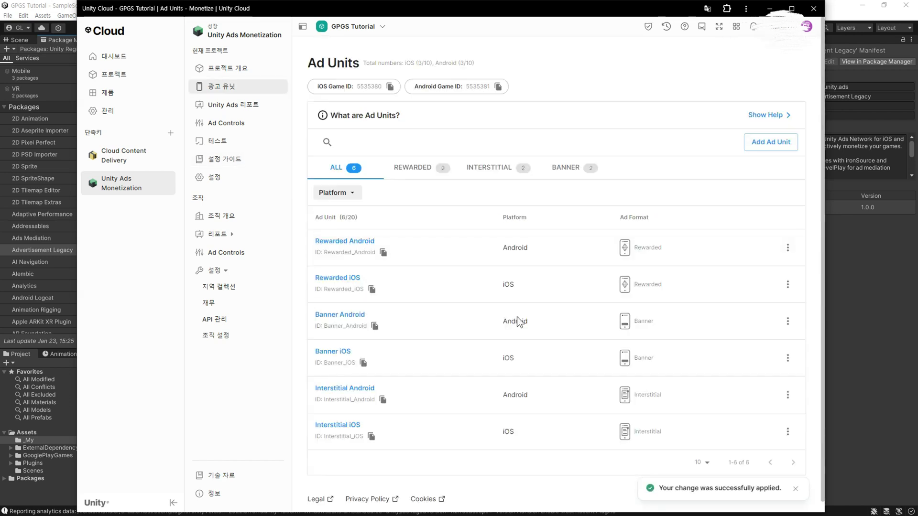
scroll(580, 203, down, 1)
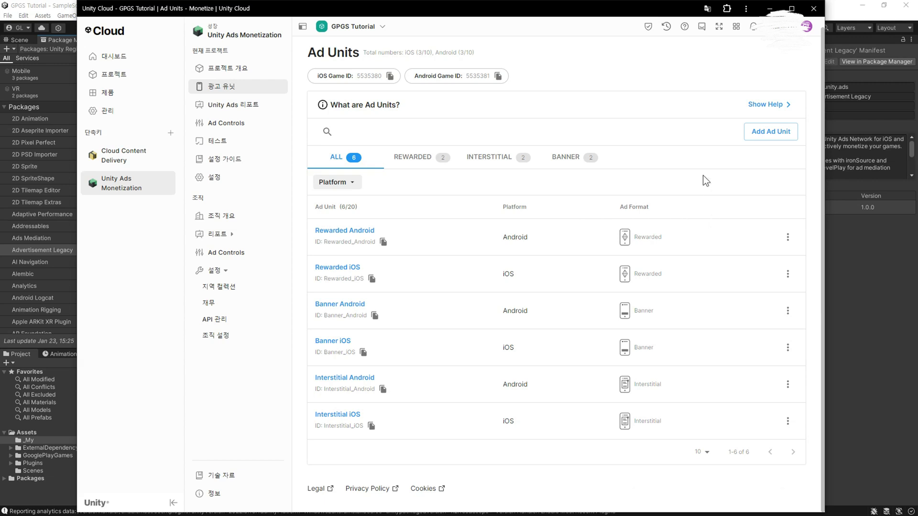
Add an Android ad unit named 'ADS Reward'.
scroll(645, 154, up, 1)
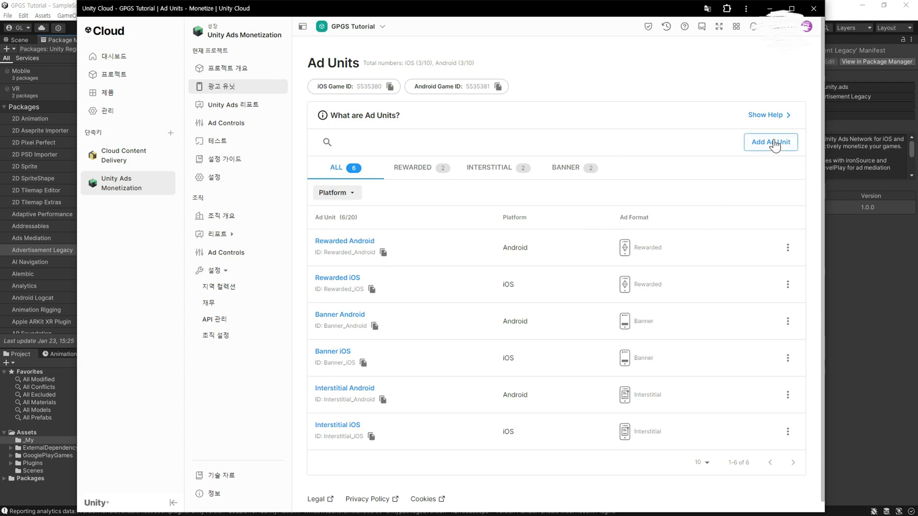
click(786, 150)
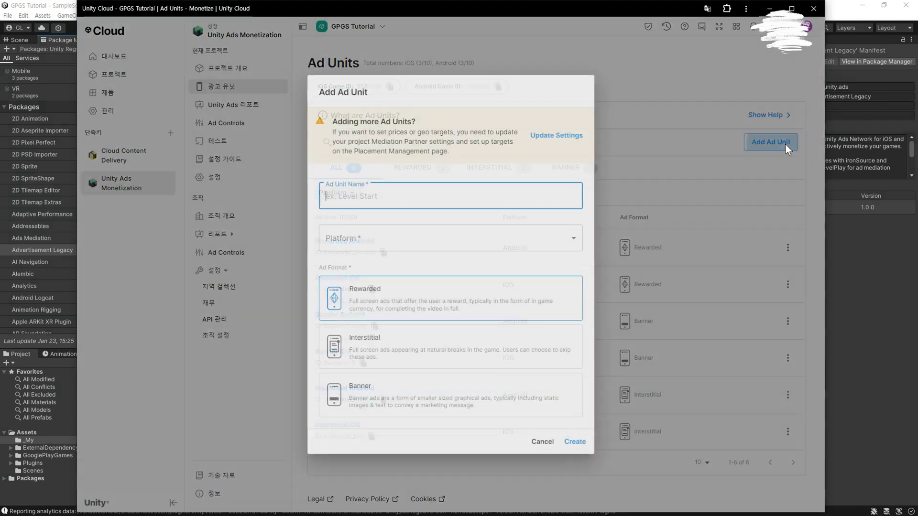
text(ADS Reward)
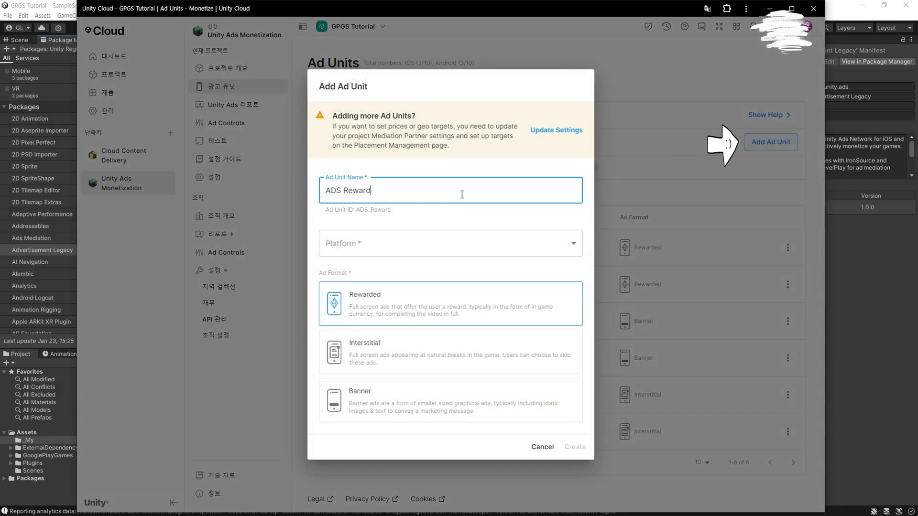
click(554, 251)
click(349, 266)
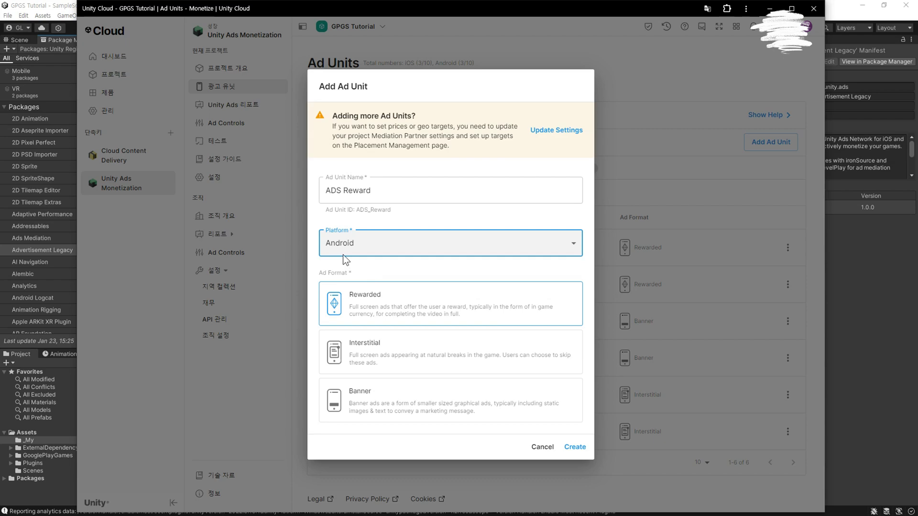
click(584, 447)
click(524, 315)
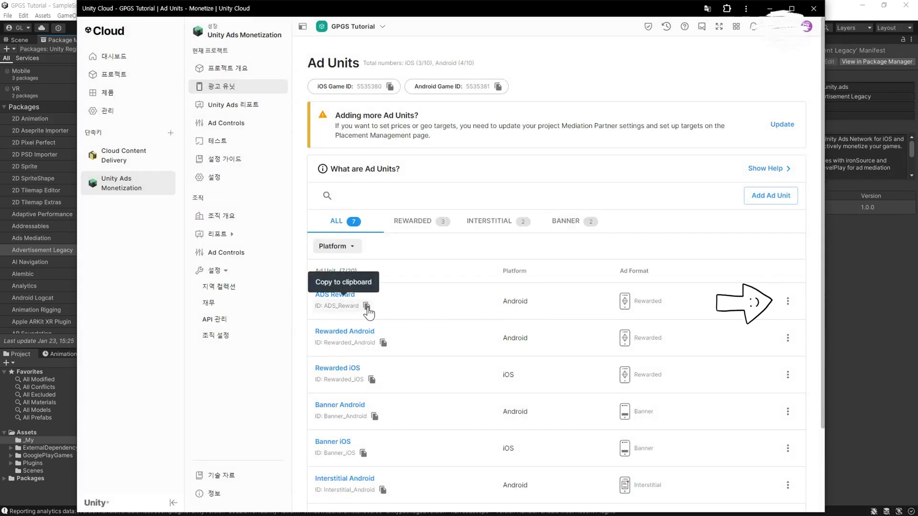
Archive the ADS Reward ad unit.
click(788, 302)
click(769, 337)
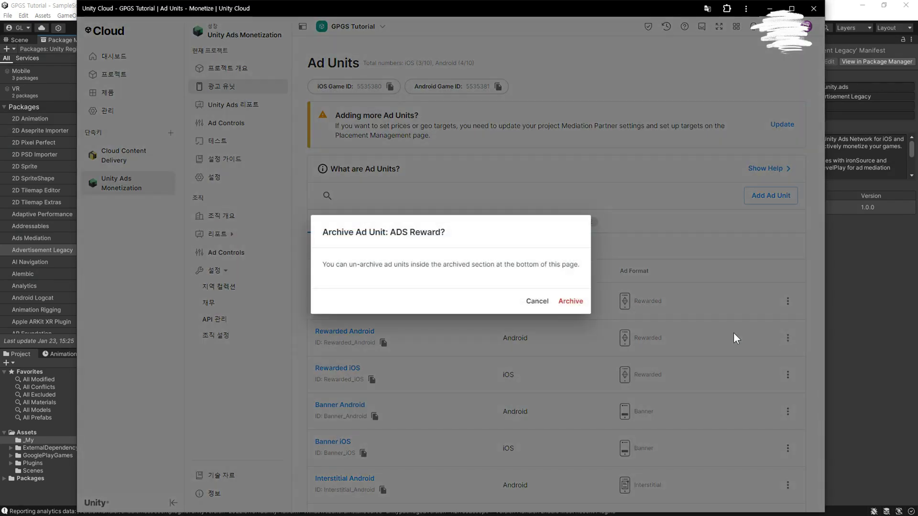
click(569, 304)
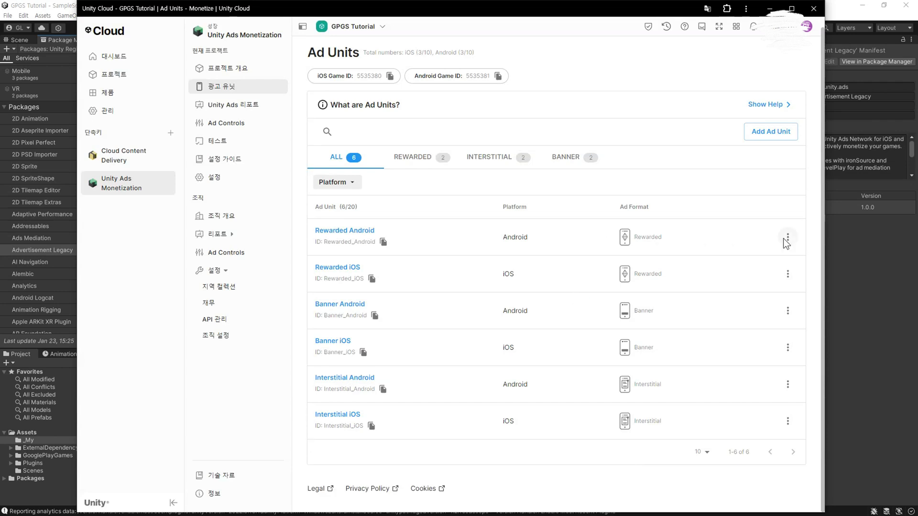
Copy the Rewarded Android ad unit ID and return to the now ready-to-launch 설정 가이드.
click(787, 238)
click(772, 261)
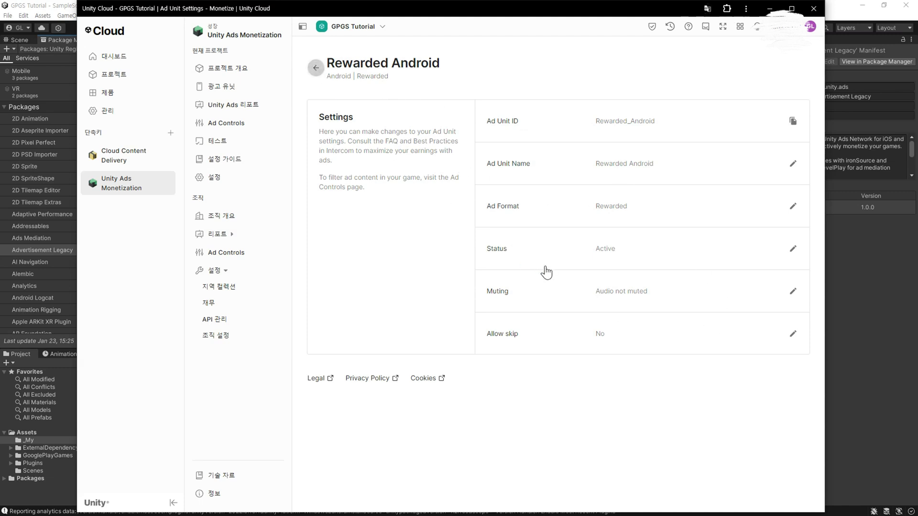
key(alt+Left)
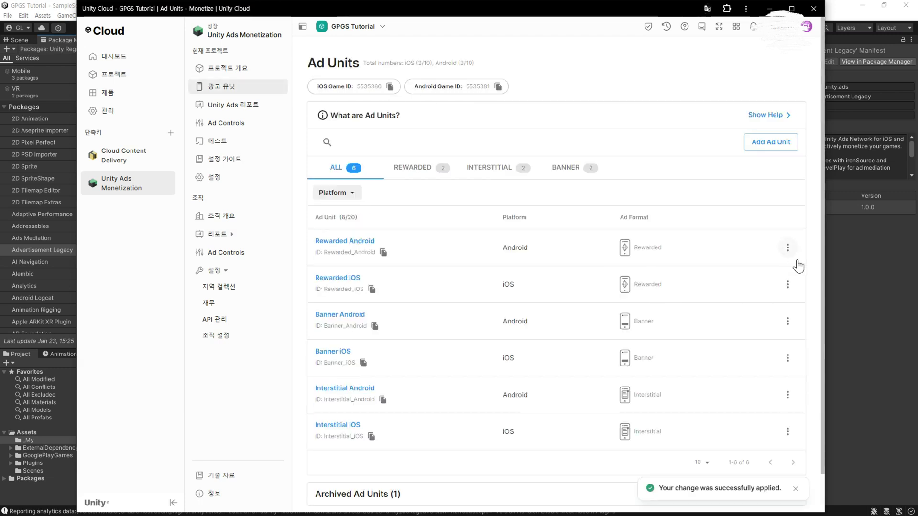
click(384, 252)
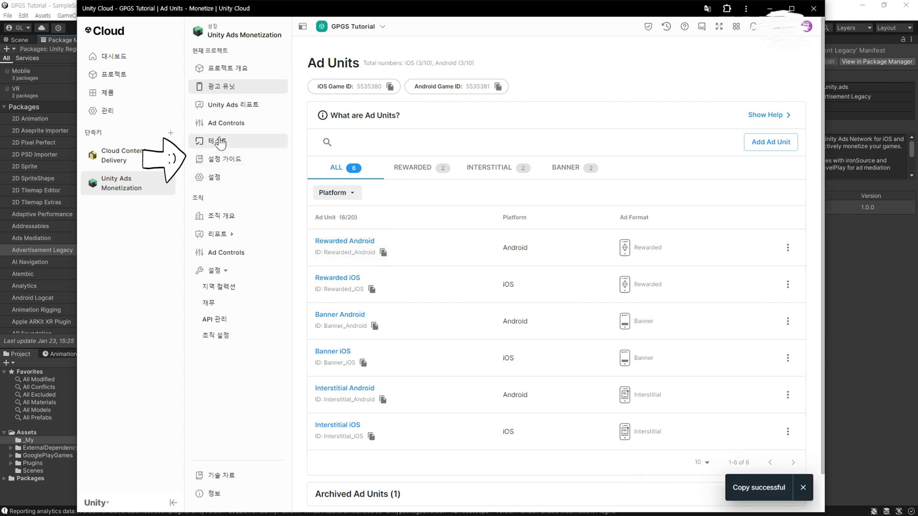
click(219, 162)
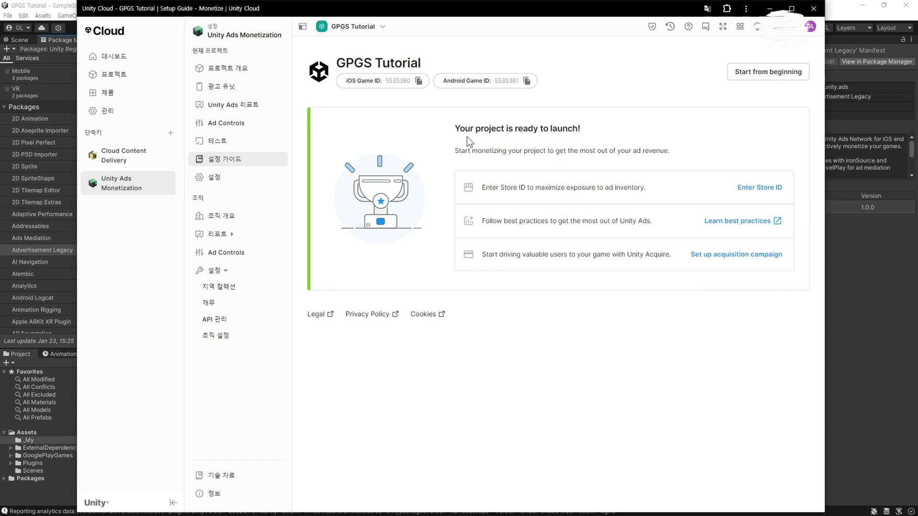
drag(457, 129, 606, 127)
Add an empty scene object named 'Unity ADS'.
click(650, 127)
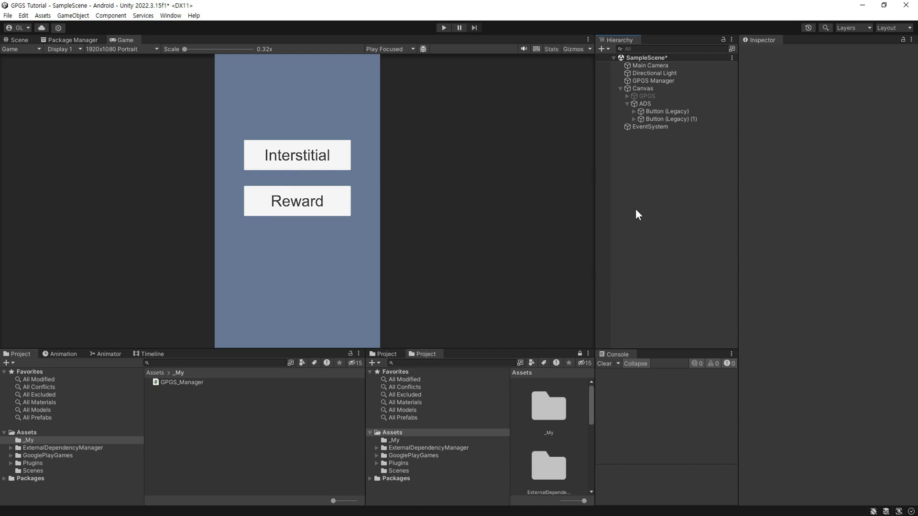
right_click(633, 164)
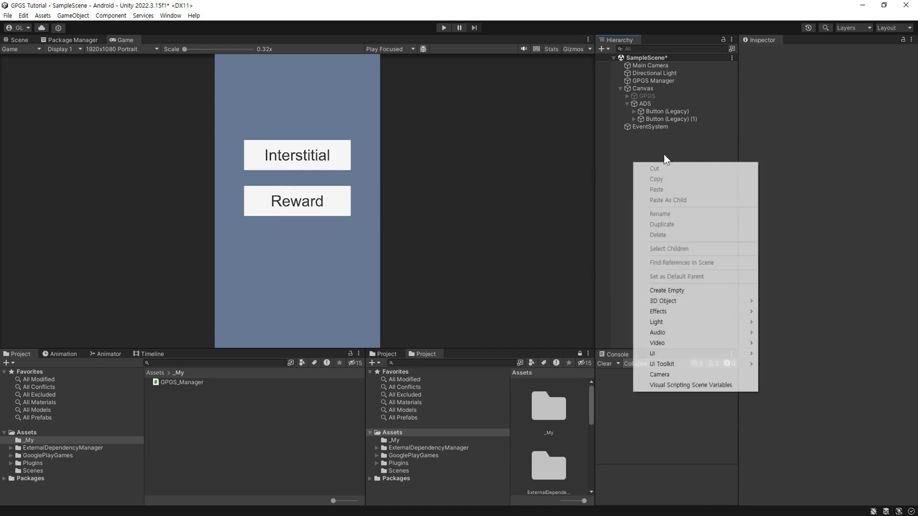
click(691, 291)
text(Unity)
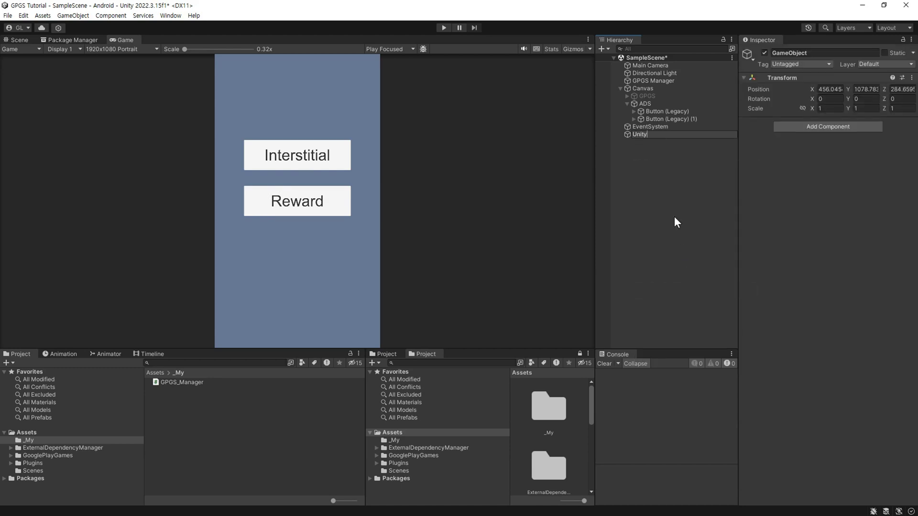
text( ADS)
key(Return)
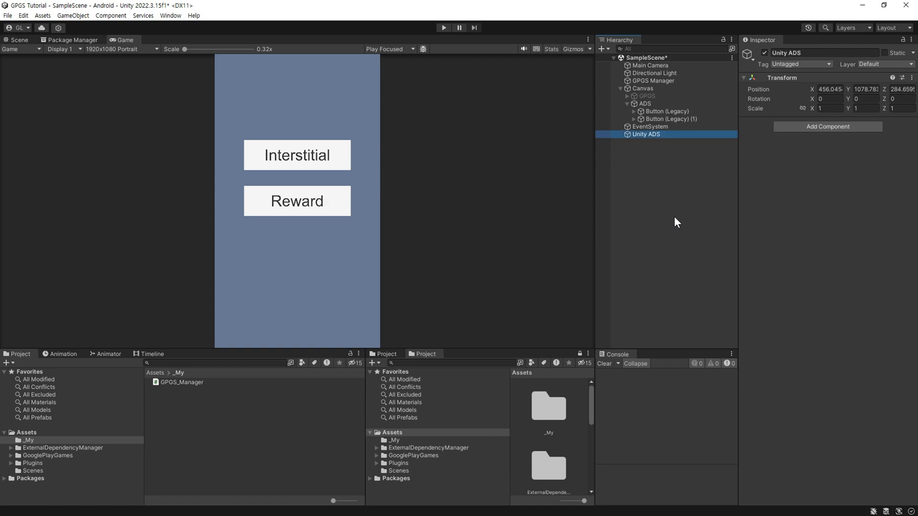
Bring the Unity Ads 'Implementing banner ads' documentation in Chrome to the front.
click(911, 77)
key(Escape)
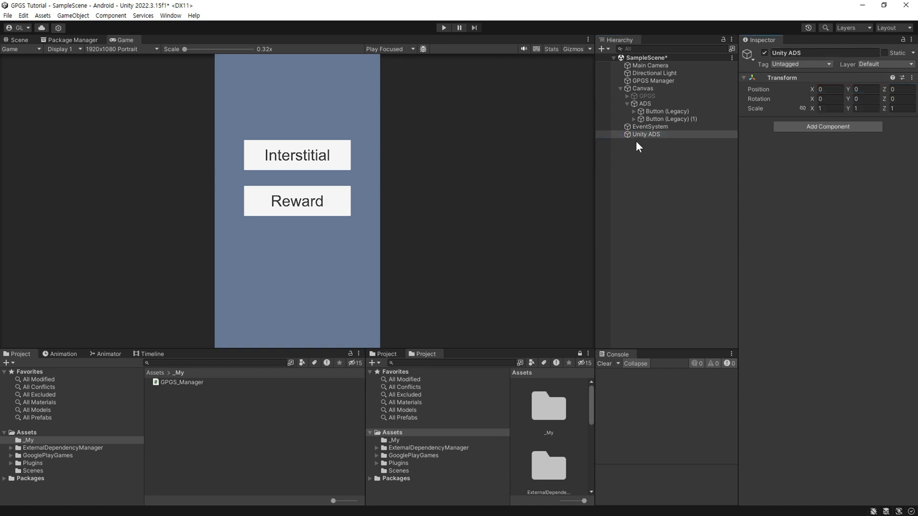
key(alt+Tab)
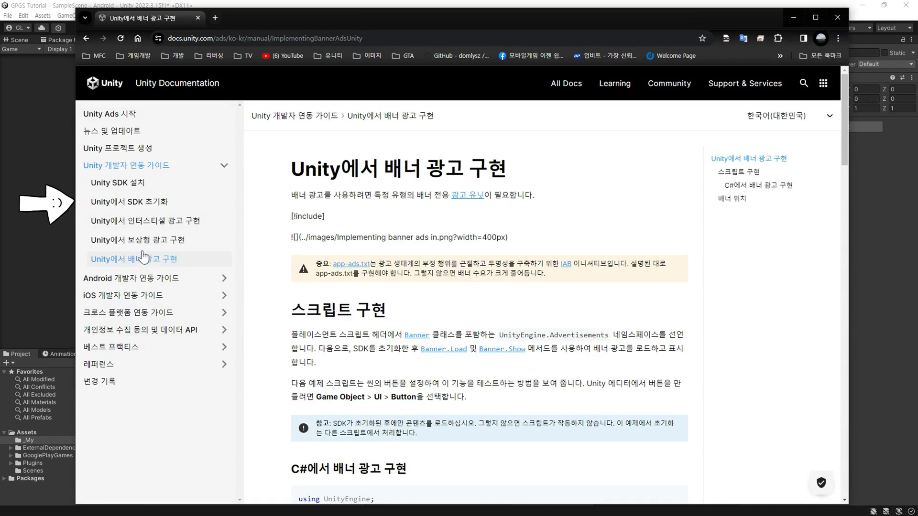
Open the SDK initialization guide and select the AdsInitializer class name from its sample code.
click(142, 203)
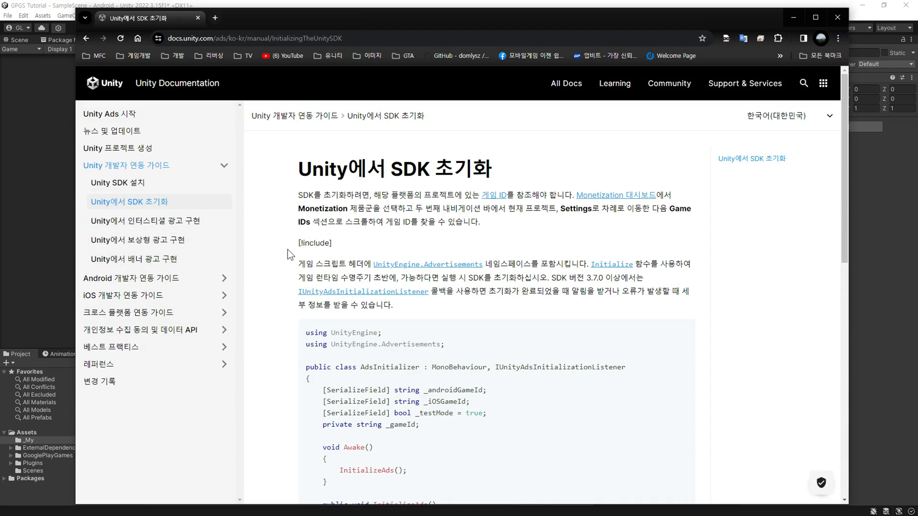
scroll(473, 178, down, 4)
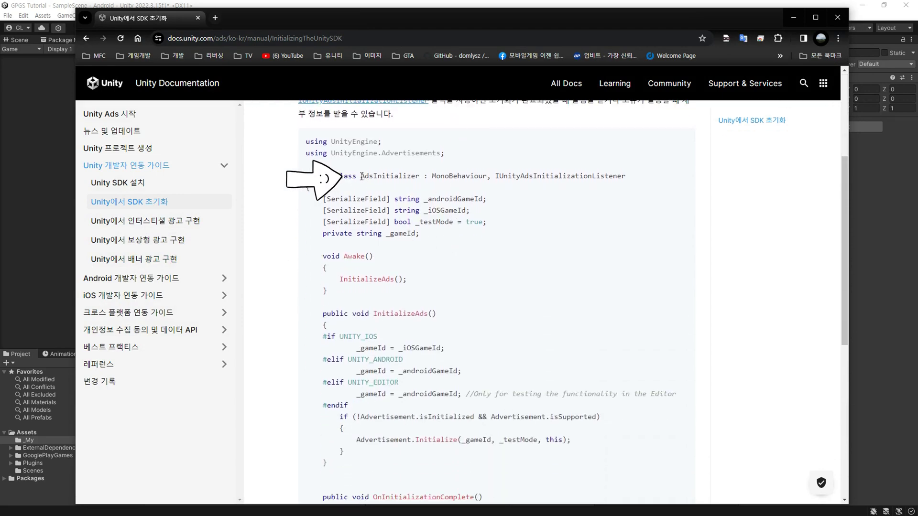
drag(360, 176, 419, 177)
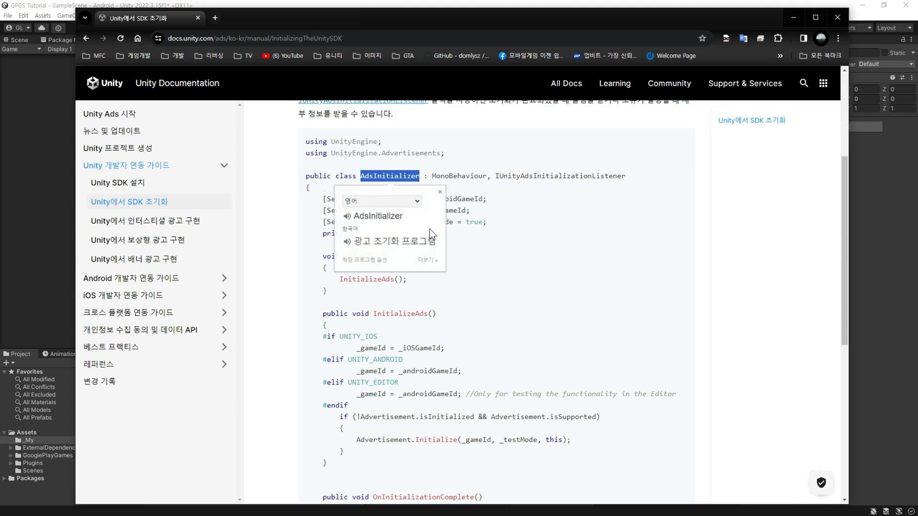
key(alt+Tab)
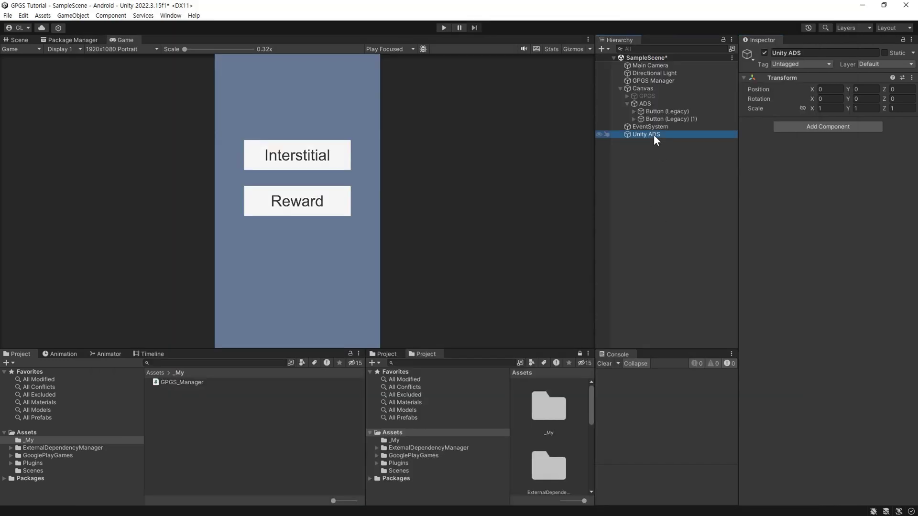
Create an empty child object named AdsInitializer under Unity ADS.
right_click(653, 134)
click(701, 276)
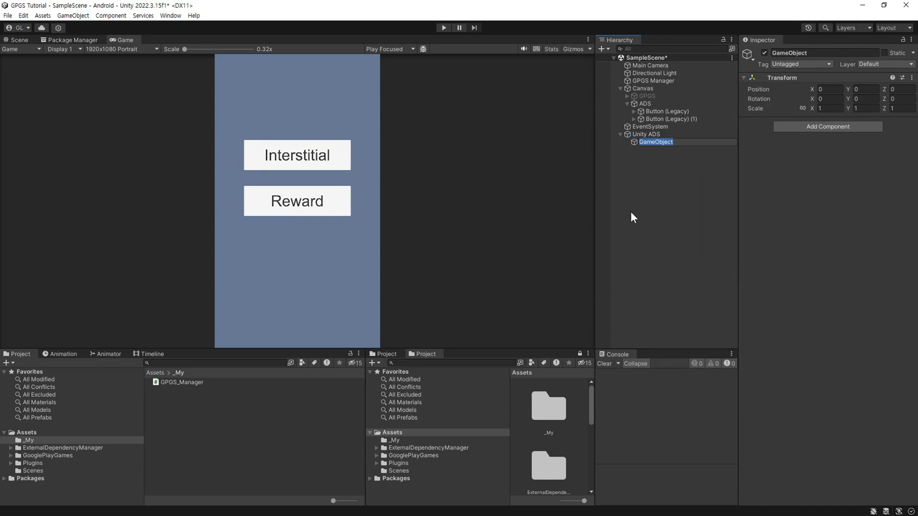
key(ctrl+v)
key(Return)
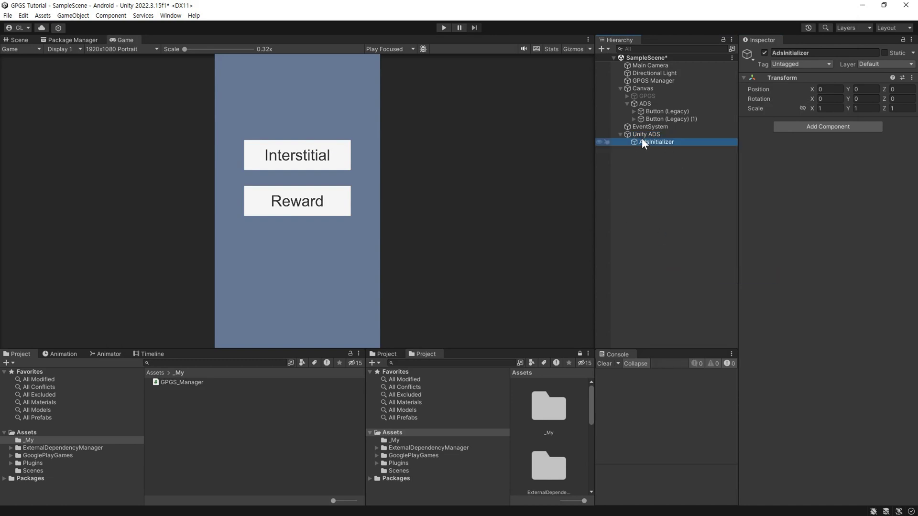
Create a new C# script named AdsInitializer in the _My folder.
right_click(197, 397)
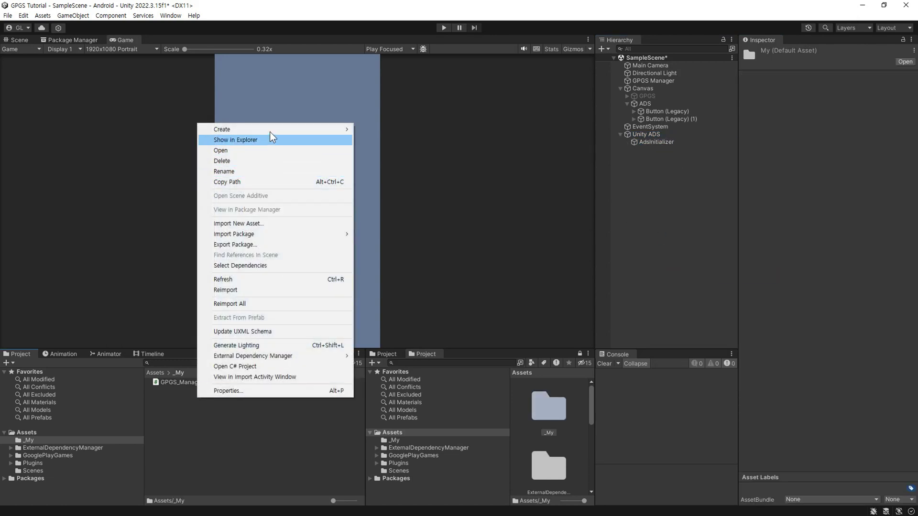
mouse_move(270, 132)
click(443, 80)
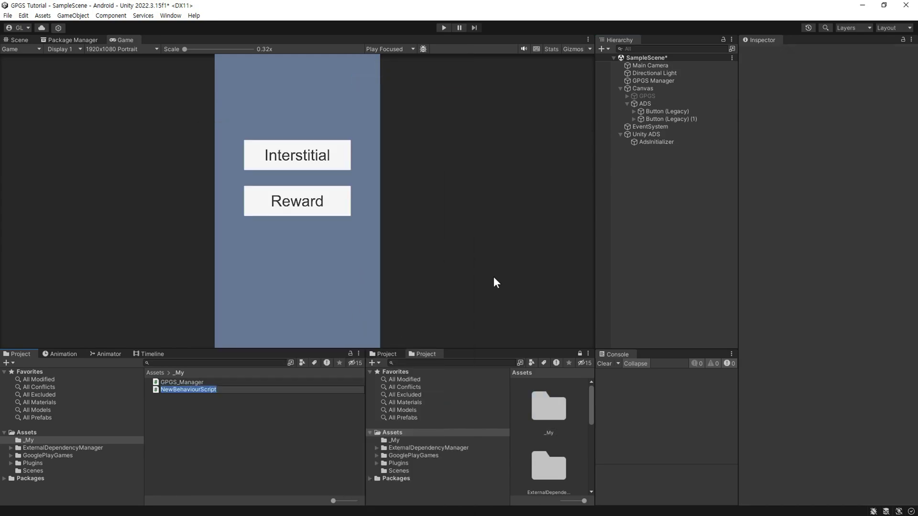
key(ctrl+v)
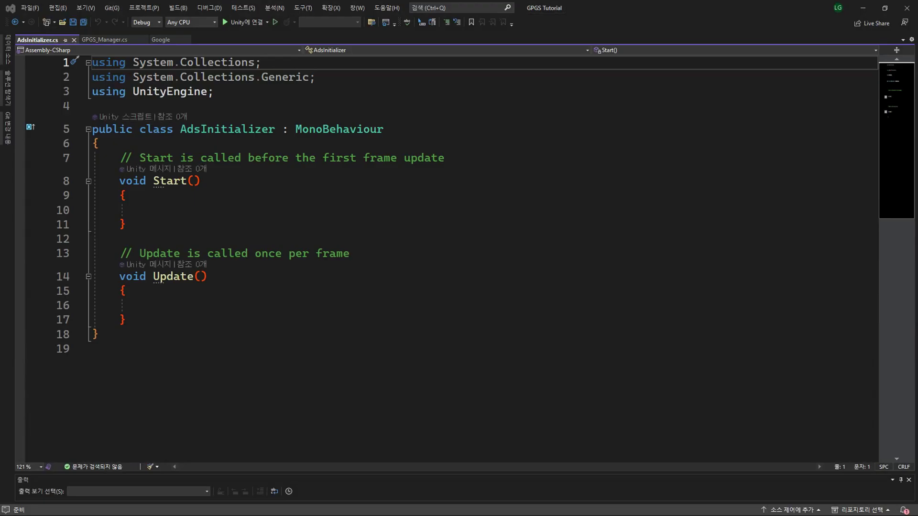
Copy the 'using UnityEngine.Advertisements' line from the docs into line 4 of AdsInitializer.cs.
key(alt+Tab)
click(426, 299)
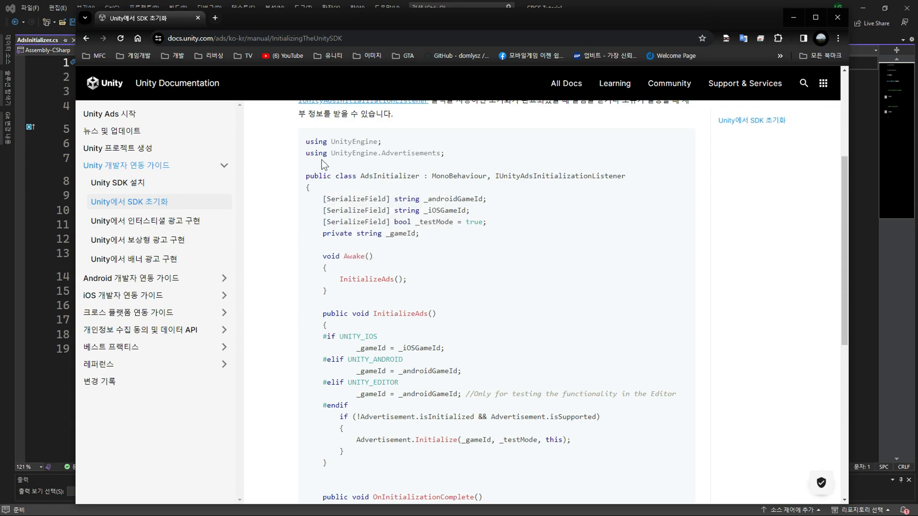
drag(306, 153, 444, 153)
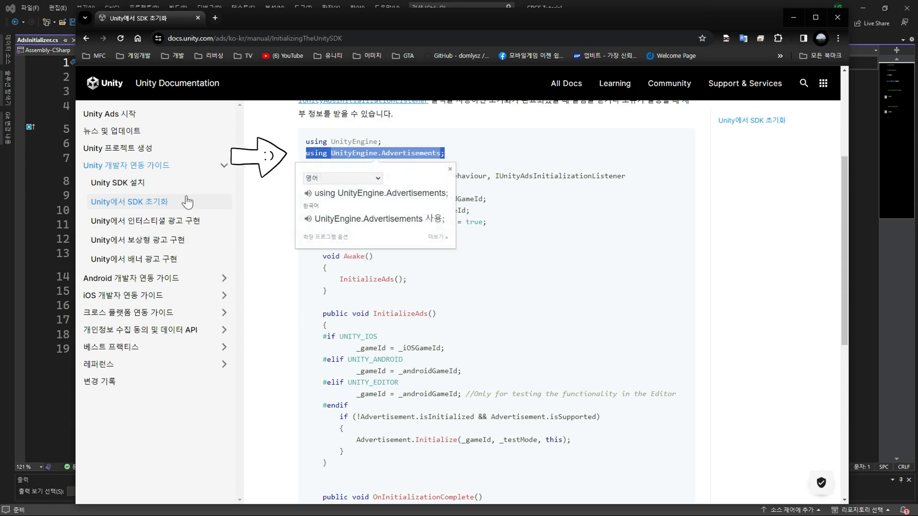
key(ctrl+c)
key(alt+Tab)
key(ctrl+v)
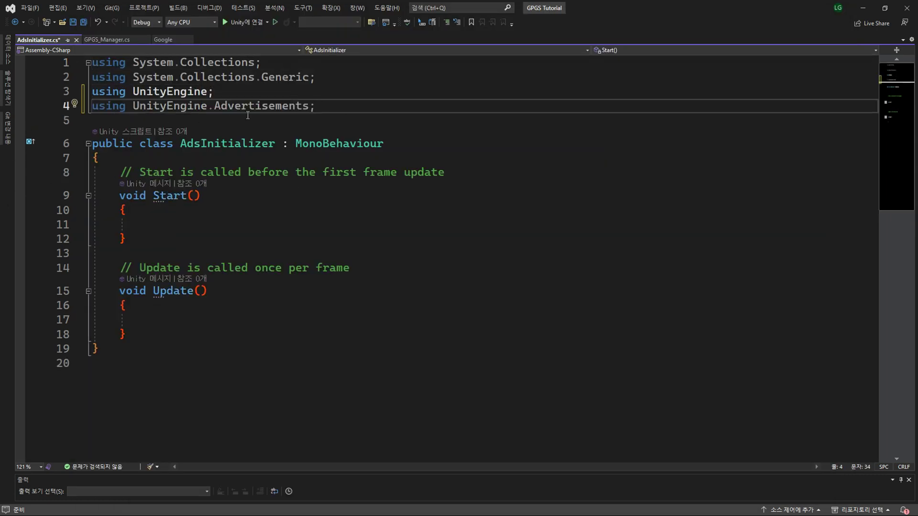
Add IUnityAdsInitializationListener after MonoBehaviour on the class declaration line.
key(alt+Tab)
drag(486, 176, 606, 182)
key(ctrl+c)
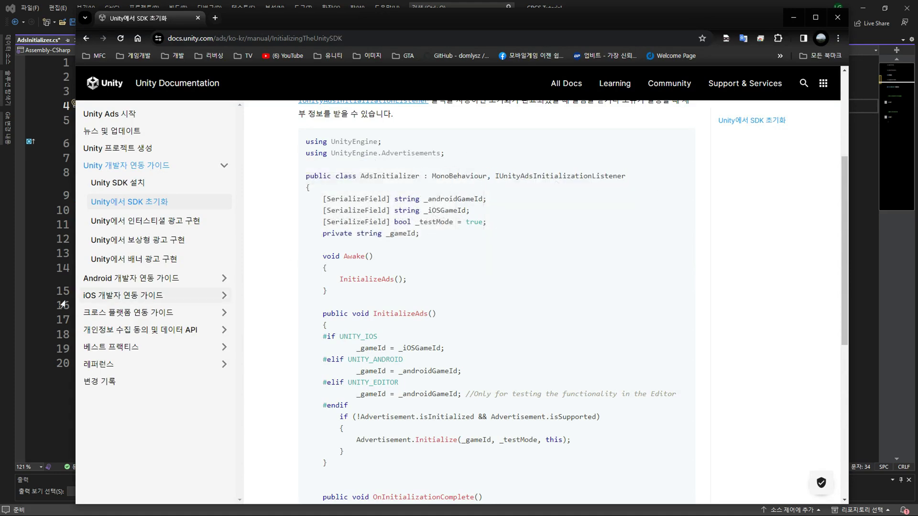
key(alt+Tab)
click(478, 143)
key(ctrl+v)
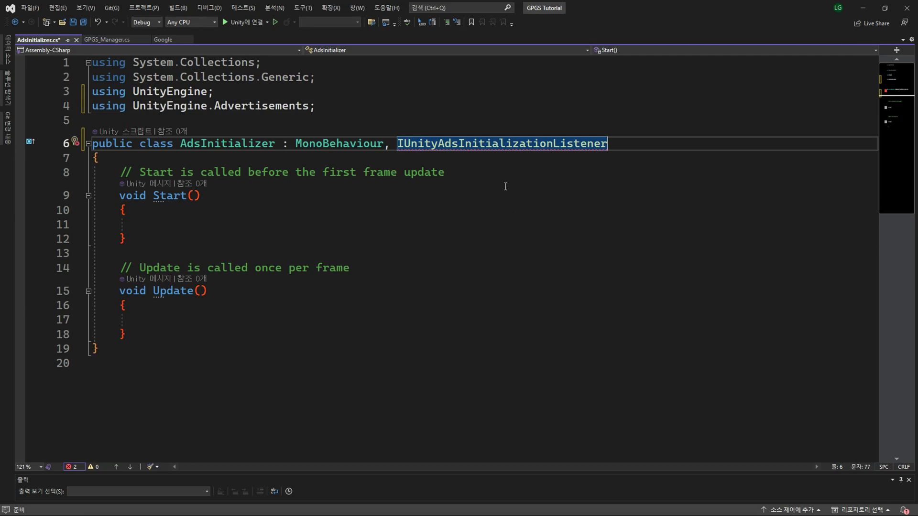
Replace the default Start and Update methods with the docs' initialization sample code and save.
key(alt+Tab)
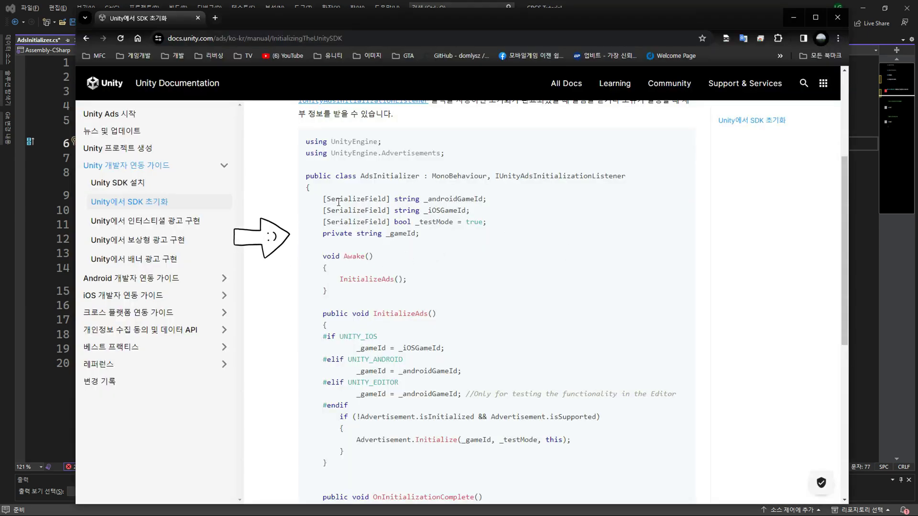
drag(321, 200, 363, 389)
scroll(365, 246, down, 4)
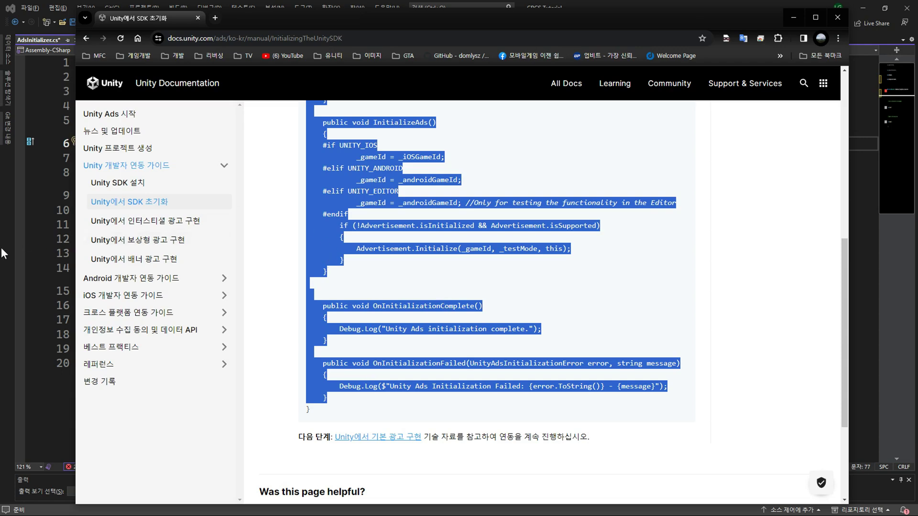
key(ctrl+c)
key(alt+Tab)
drag(92, 173, 225, 323)
key(ctrl+v)
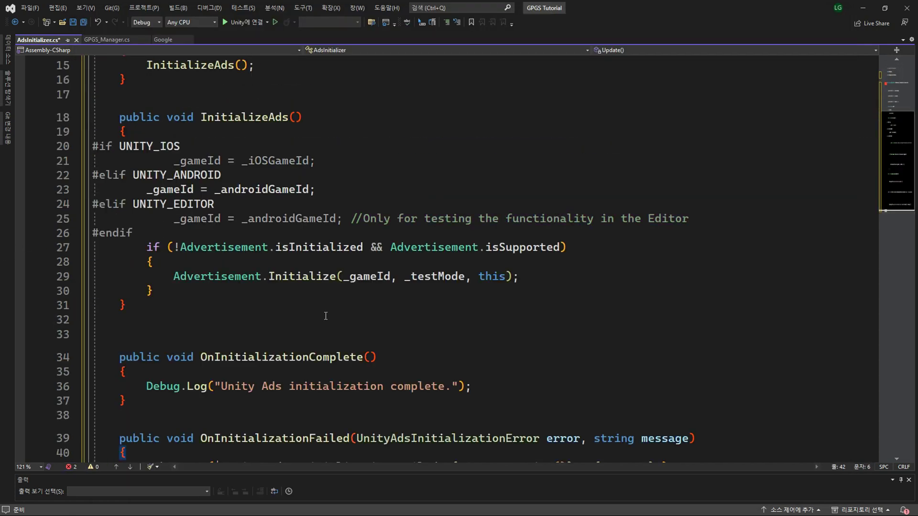
scroll(325, 316, up, 3)
scroll(330, 249, up, 2)
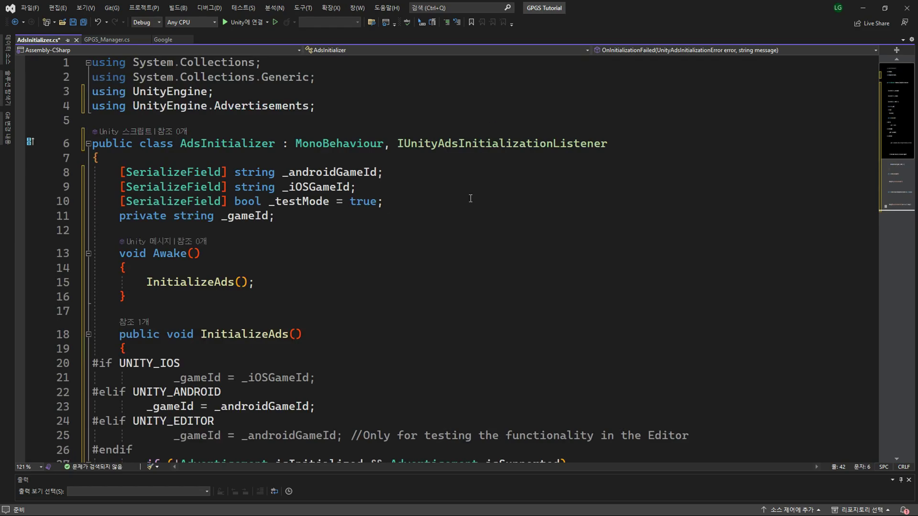
key(ctrl+s)
key(alt+Tab)
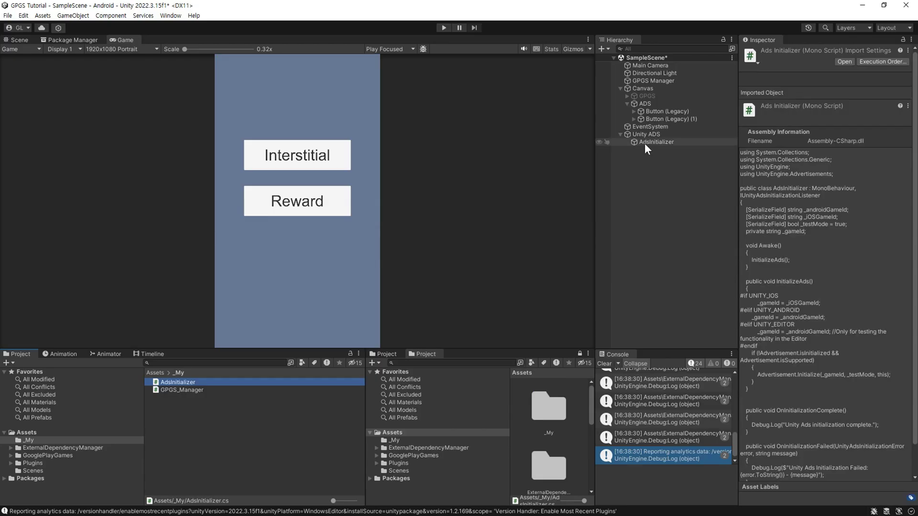
Attach the AdsInitializer script to the AdsInitializer object via the Inspector.
click(650, 141)
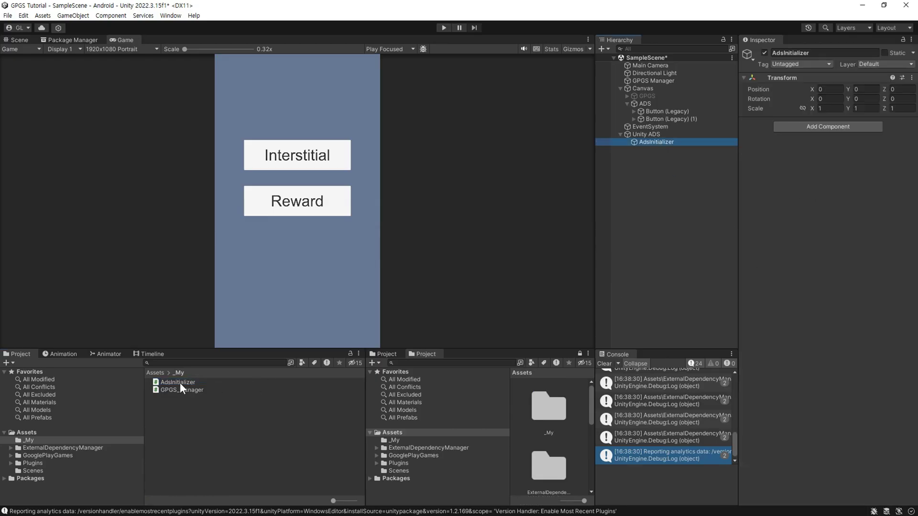
drag(178, 382, 807, 292)
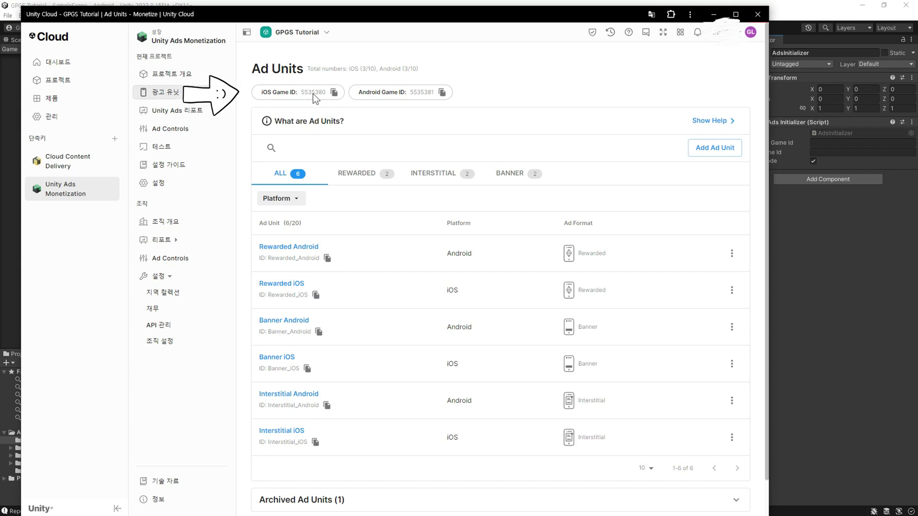
Copy the iOS and Android Game IDs from Ad Units into the component's matching Game Id fields.
click(333, 91)
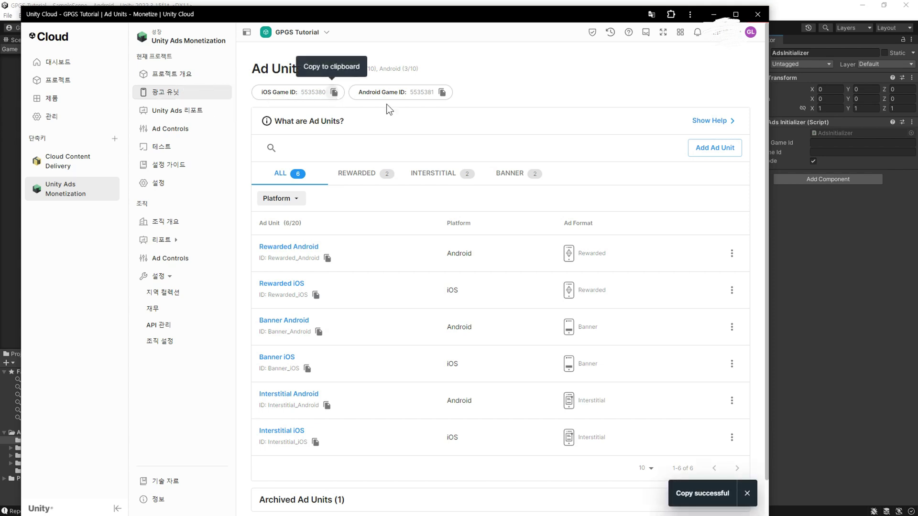
click(825, 152)
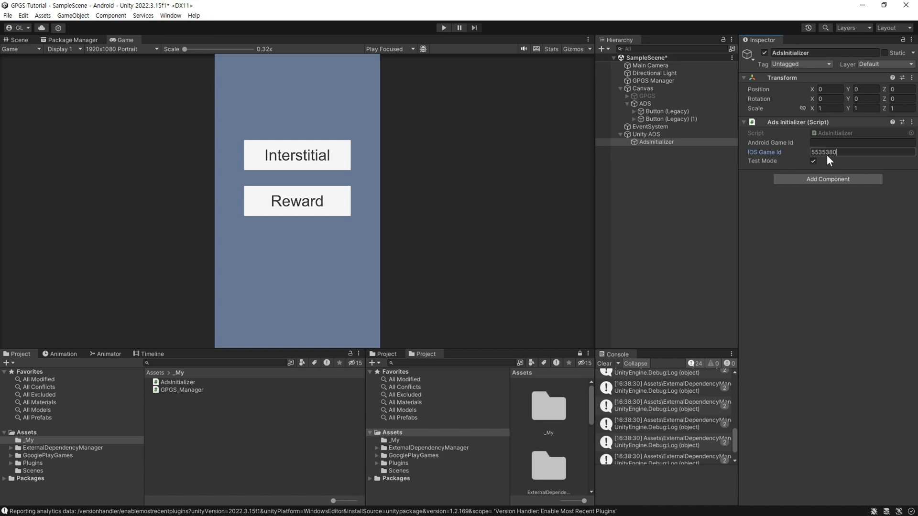
key(alt+Tab)
click(441, 92)
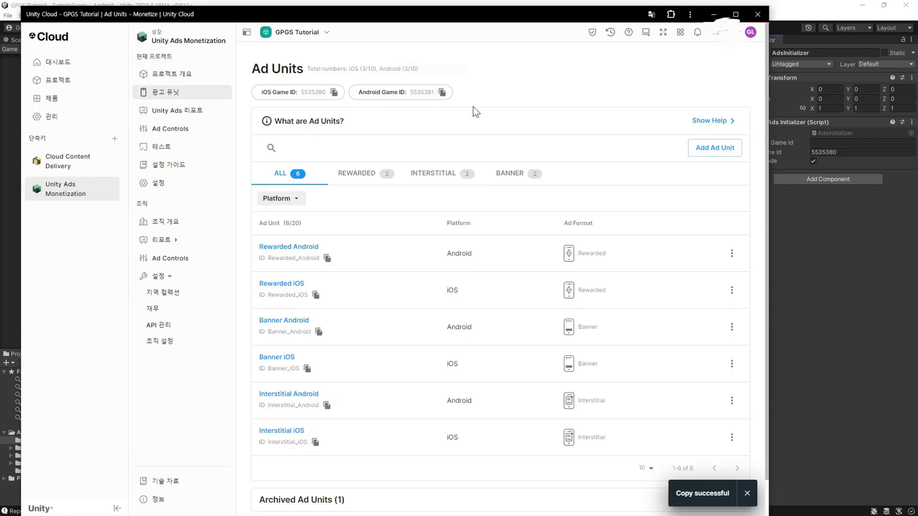
key(alt+Tab)
click(766, 145)
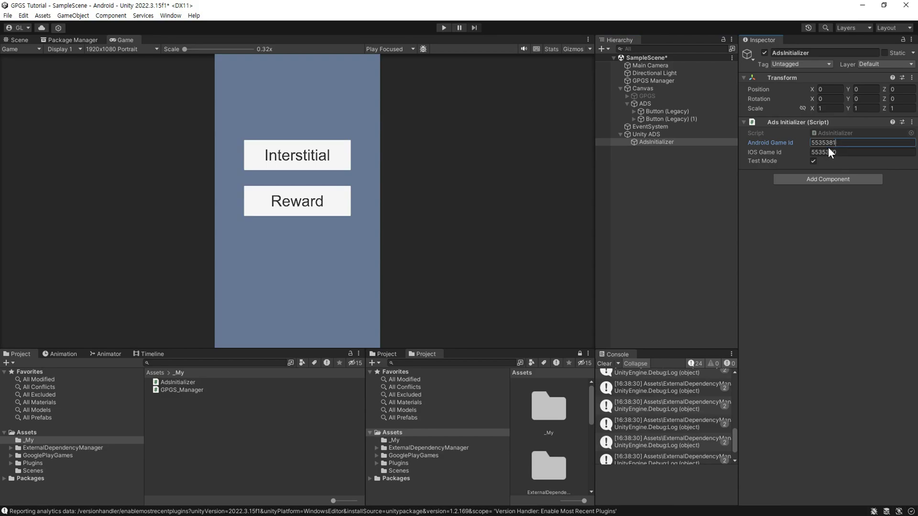
Play-test the scene, confirm the 'Unity Ads initialization complete.' log, and return to the docs.
key(ctrl+p)
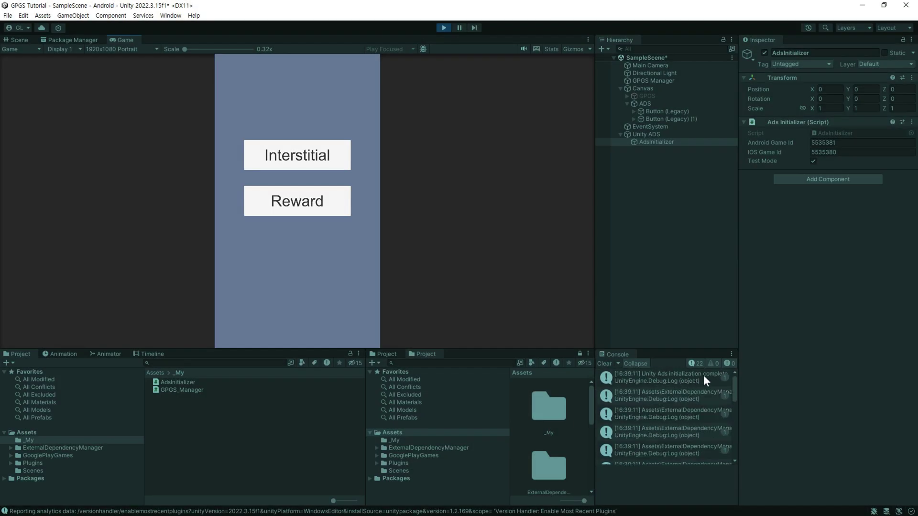
click(650, 378)
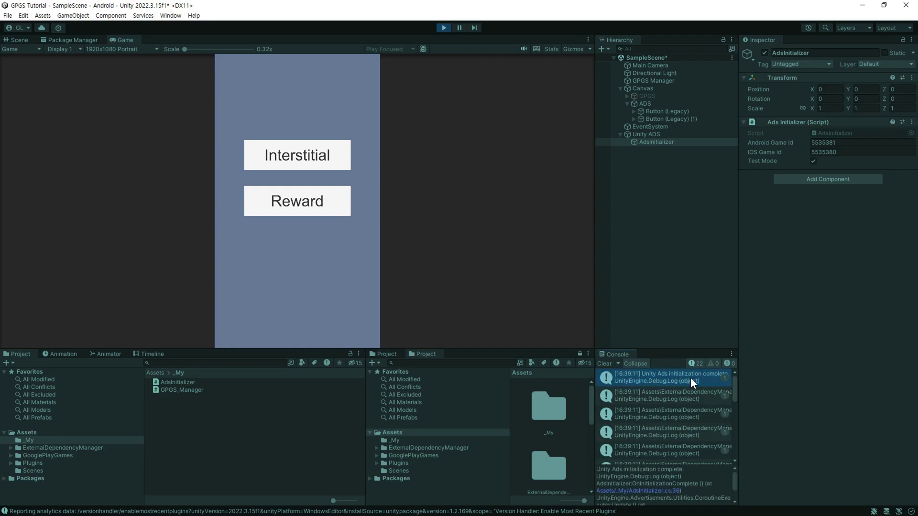
key(ctrl+p)
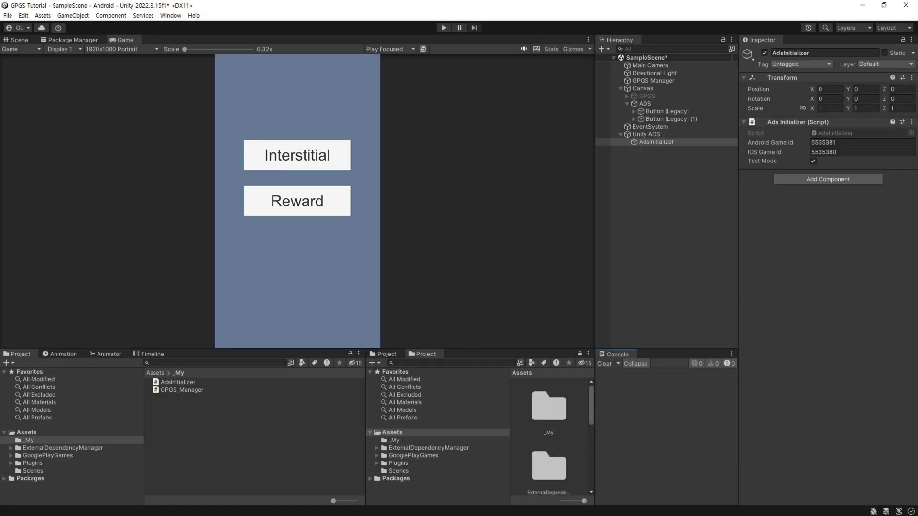
key(alt+Tab)
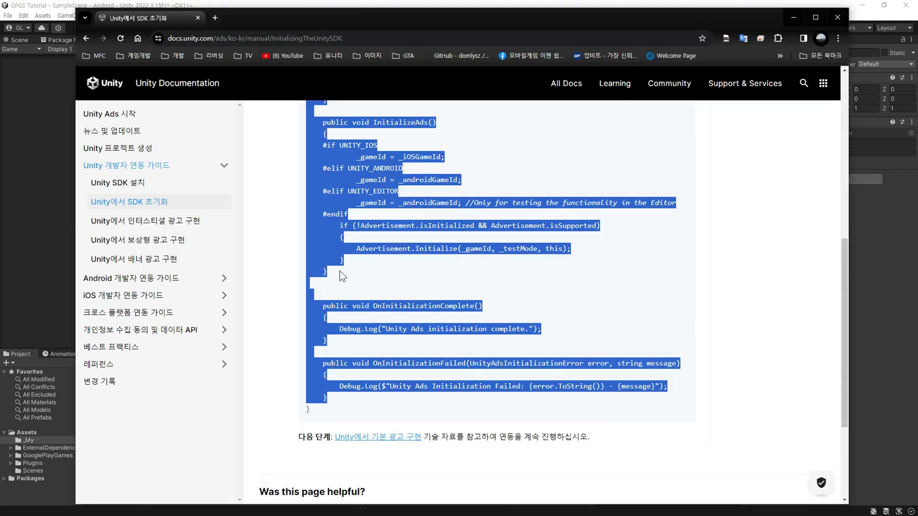
Open the interstitial ad implementation guide and select the InterstitialAd class name in its sample.
click(139, 222)
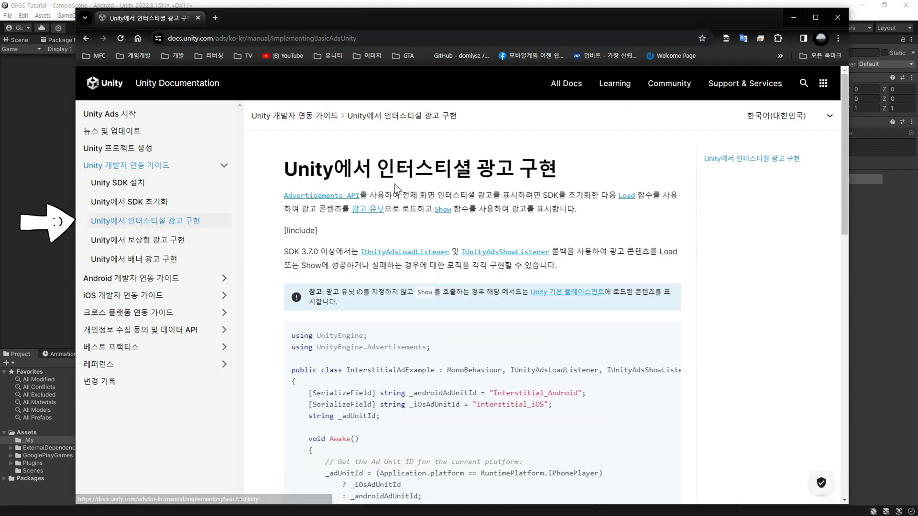
scroll(466, 274, down, 2)
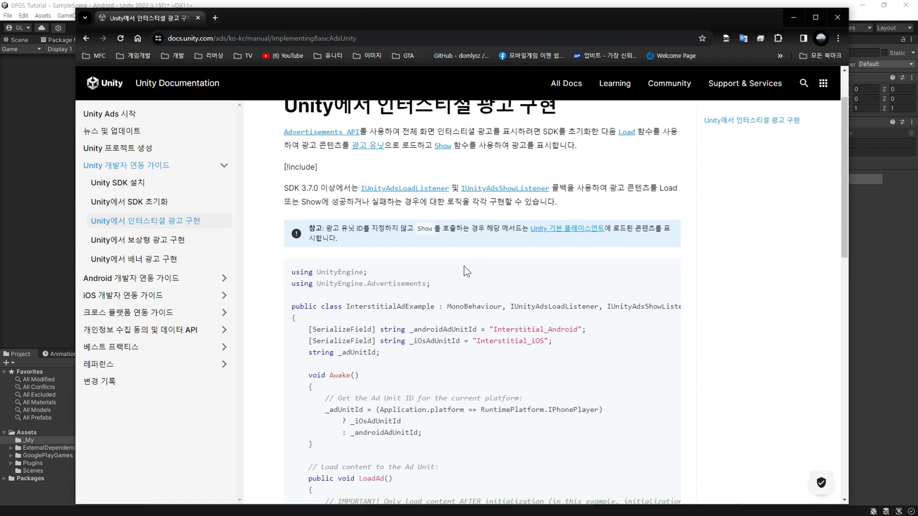
drag(346, 242, 406, 242)
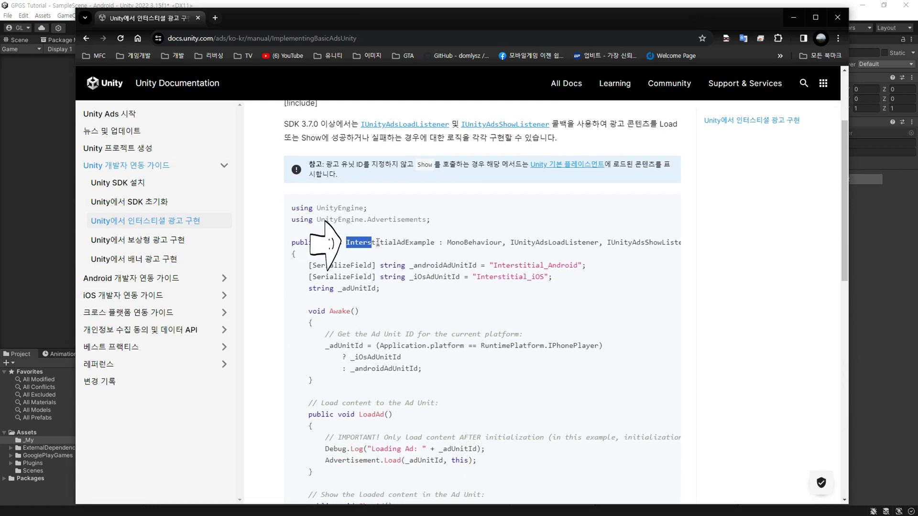
right_click(404, 245)
Copy the InterstitialAd name and create an empty InterstitialAd child under Unity ADS.
click(399, 256)
key(alt+Tab)
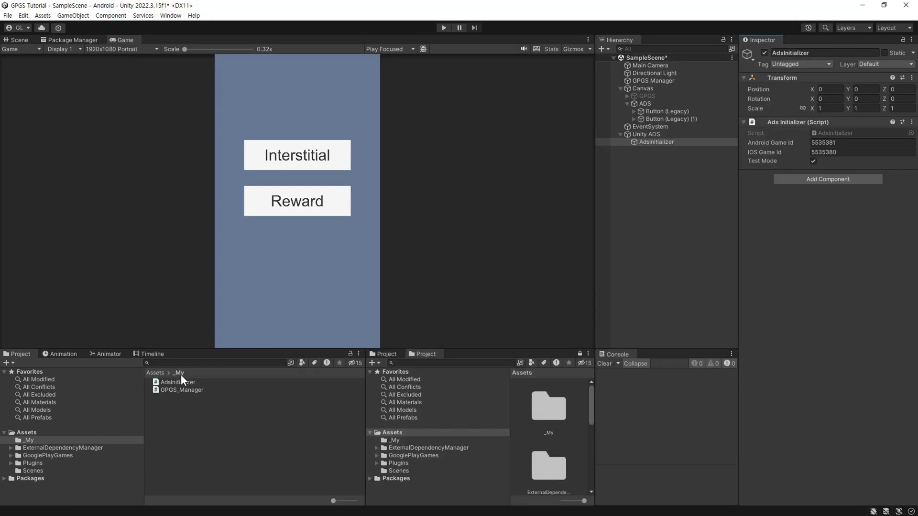
right_click(639, 134)
click(681, 276)
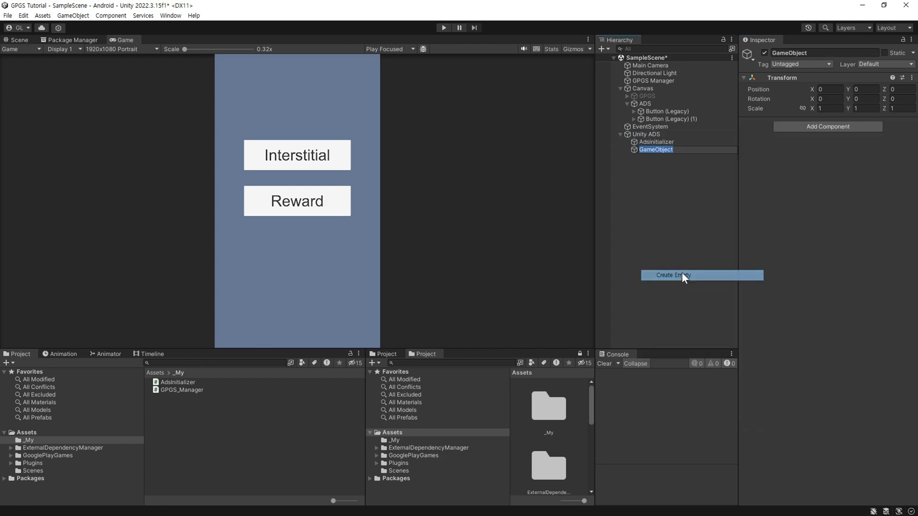
key(ctrl+v)
key(Return)
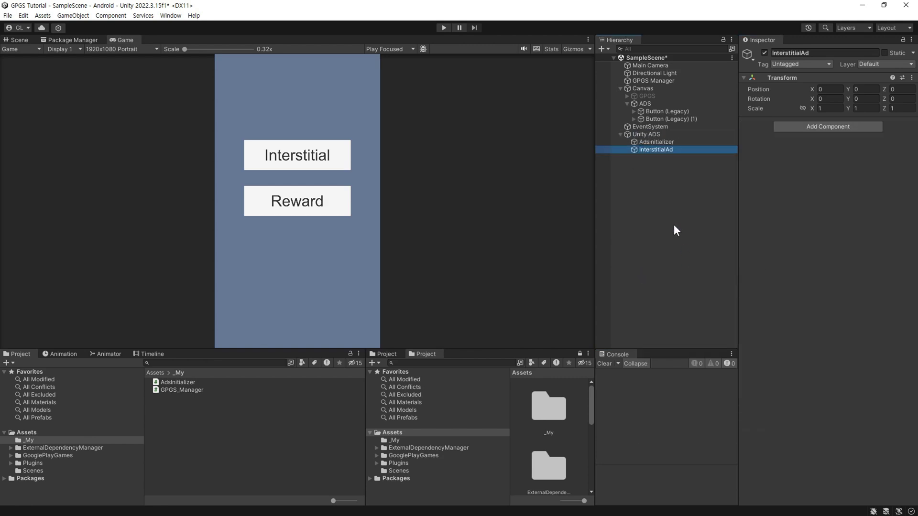
Create an InterstitialAd C# script in _My and attach it to the InterstitialAd object.
right_click(188, 415)
mouse_move(266, 144)
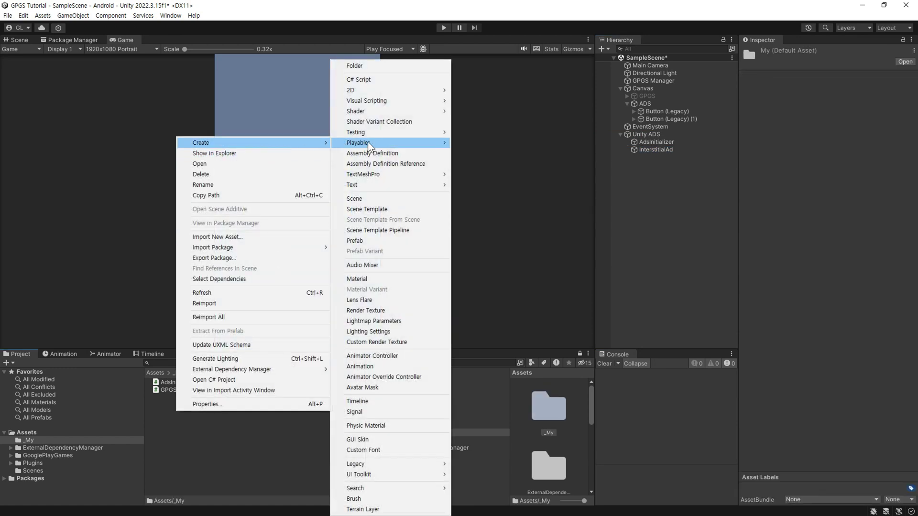
click(383, 79)
key(ctrl+v)
key(Return)
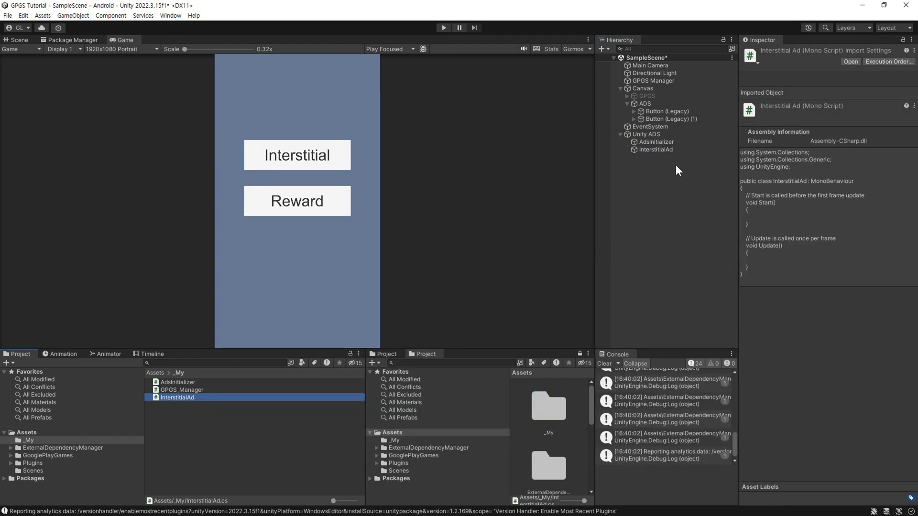
click(652, 148)
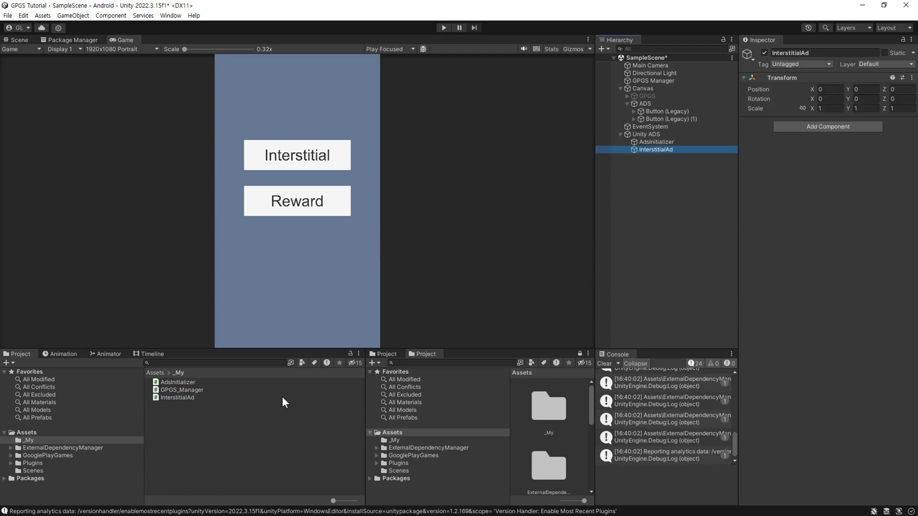
drag(176, 399, 784, 268)
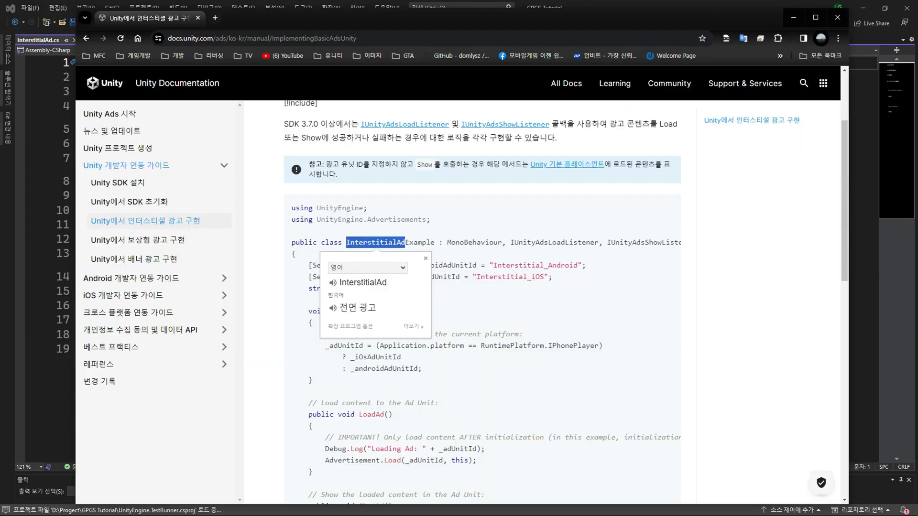
Insert the 'using UnityEngine.Advertisements' directive as line 4 of InterstitialAd.cs.
drag(292, 220, 431, 219)
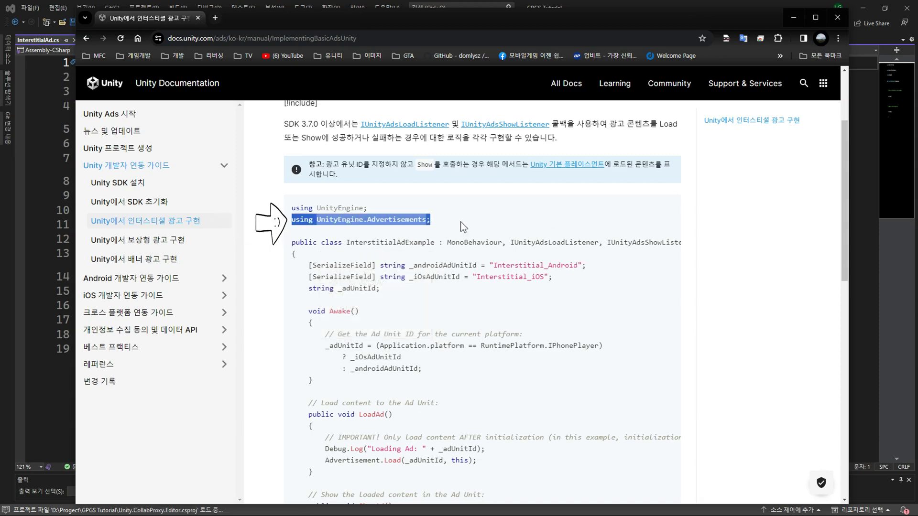
right_click(340, 232)
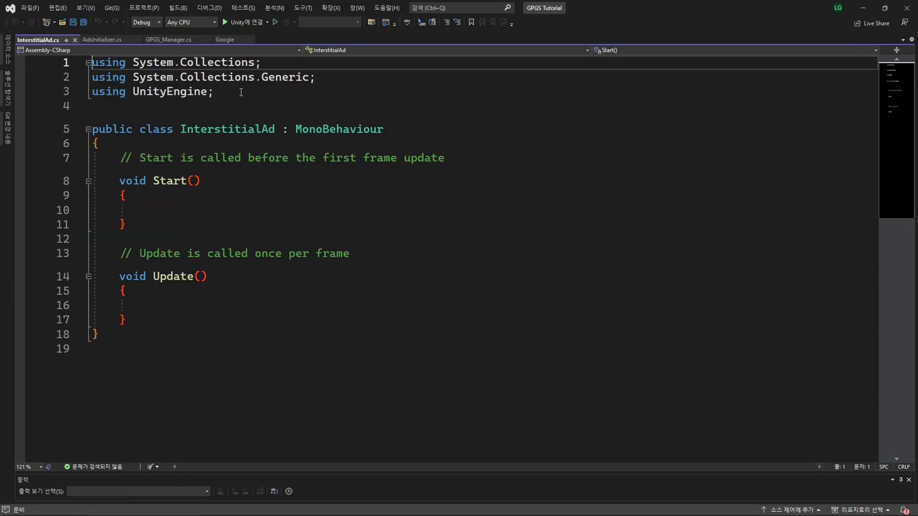
click(241, 92)
key(Return)
key(ctrl+v)
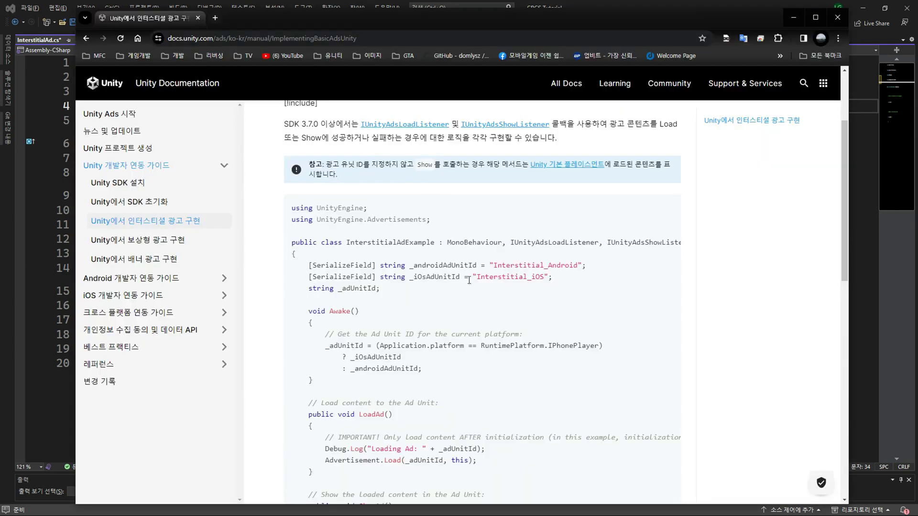
Append the load and show listener interfaces after MonoBehaviour on class line 6.
drag(502, 242, 595, 241)
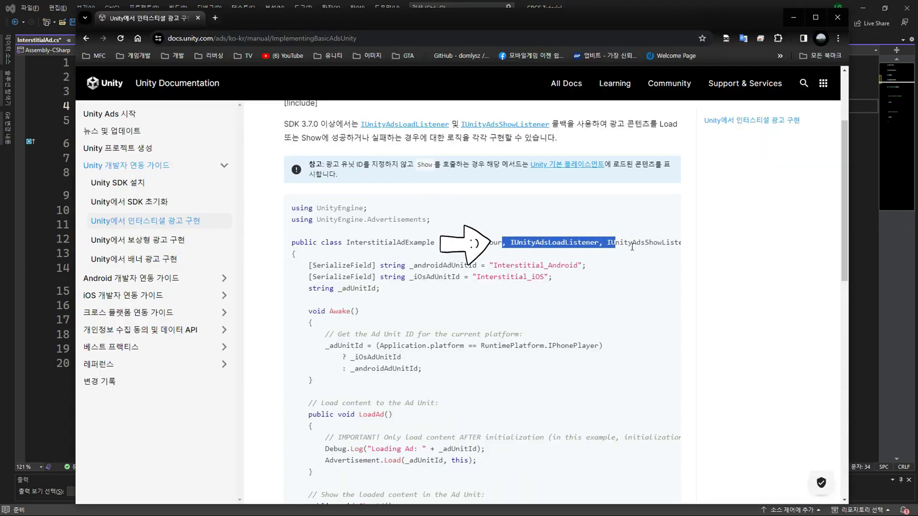
key(ctrl+c)
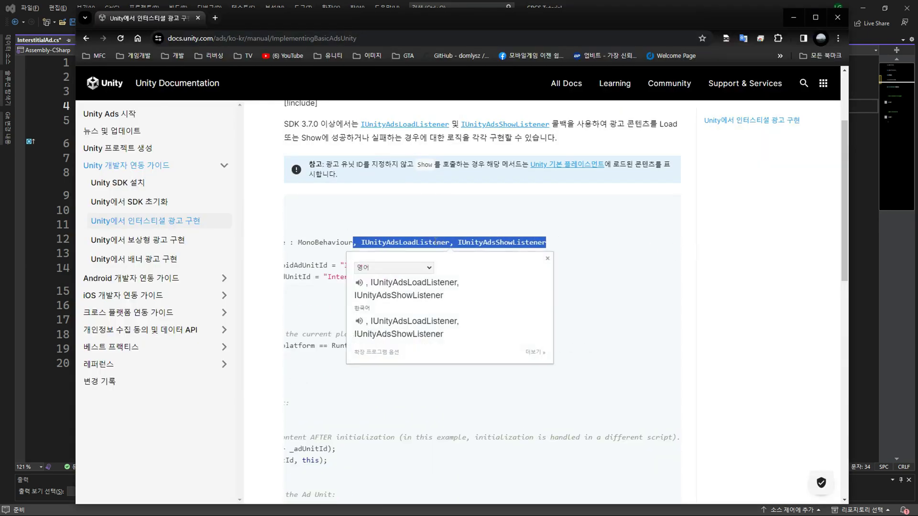
key(alt+Tab)
click(468, 143)
key(ctrl+v)
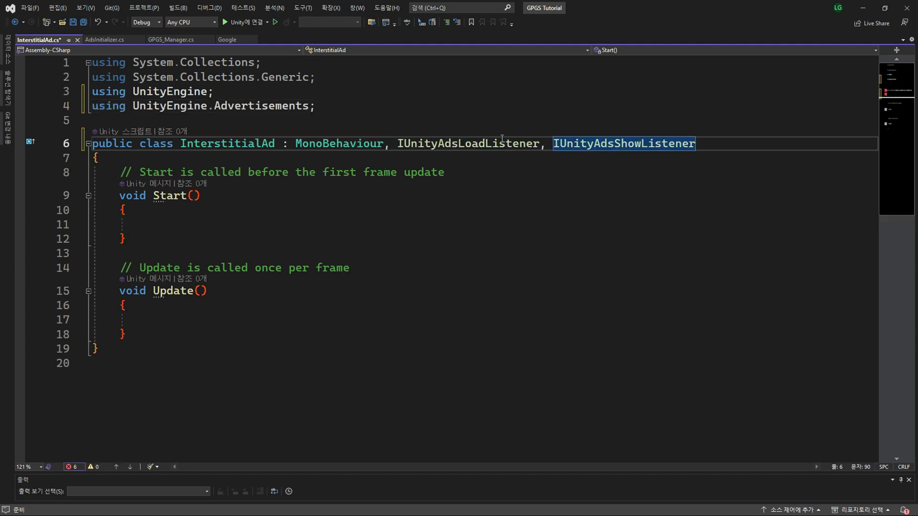
Replace the default Start and Update methods (lines 8–18) with the docs' interstitial sample code.
key(alt+Tab)
drag(292, 264, 349, 316)
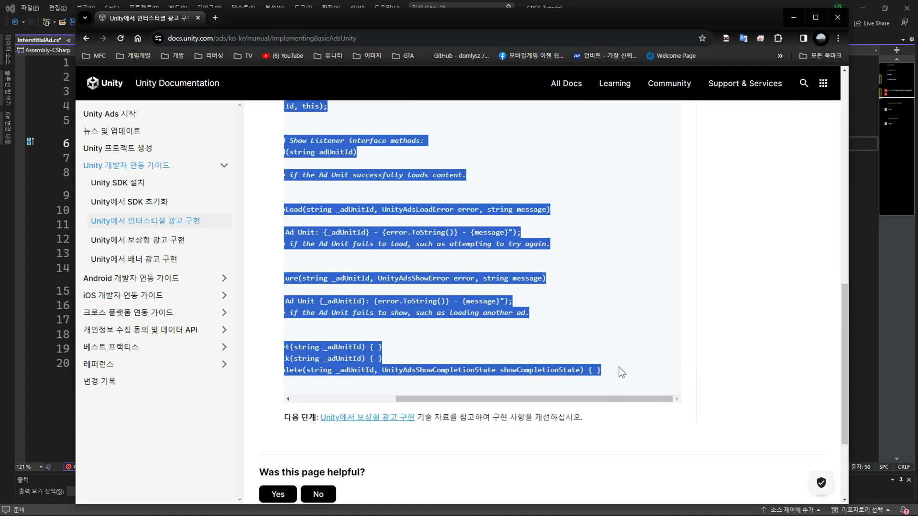
drag(350, 317, 620, 368)
drag(477, 399, 368, 400)
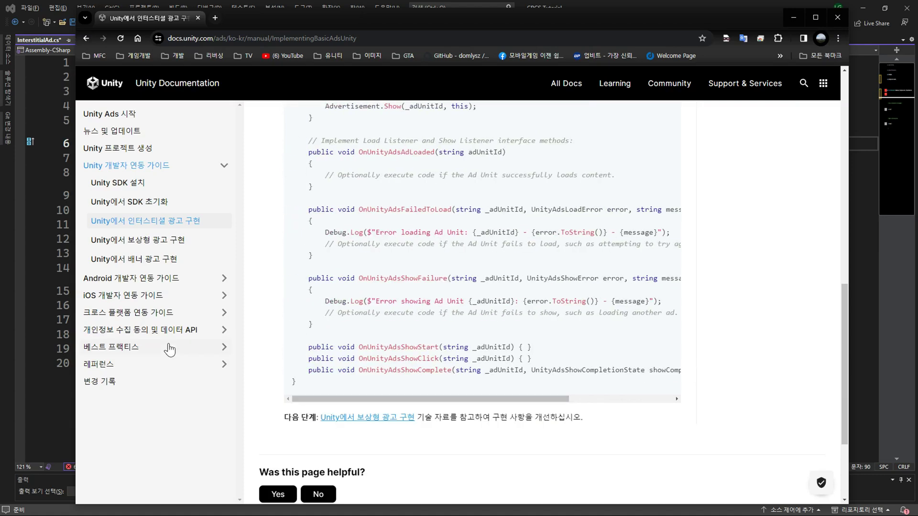
click(11, 322)
drag(138, 171, 261, 330)
key(ctrl+v)
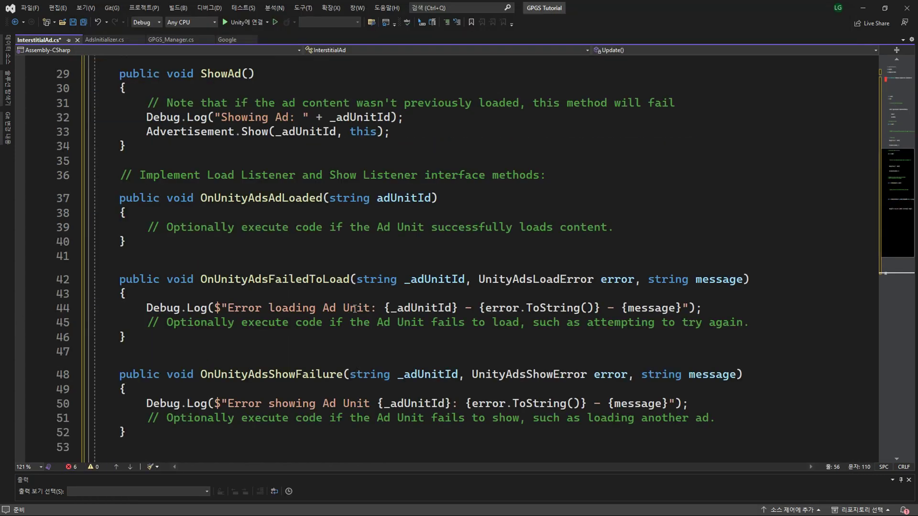
scroll(430, 326, up, 3)
scroll(294, 238, up, 7)
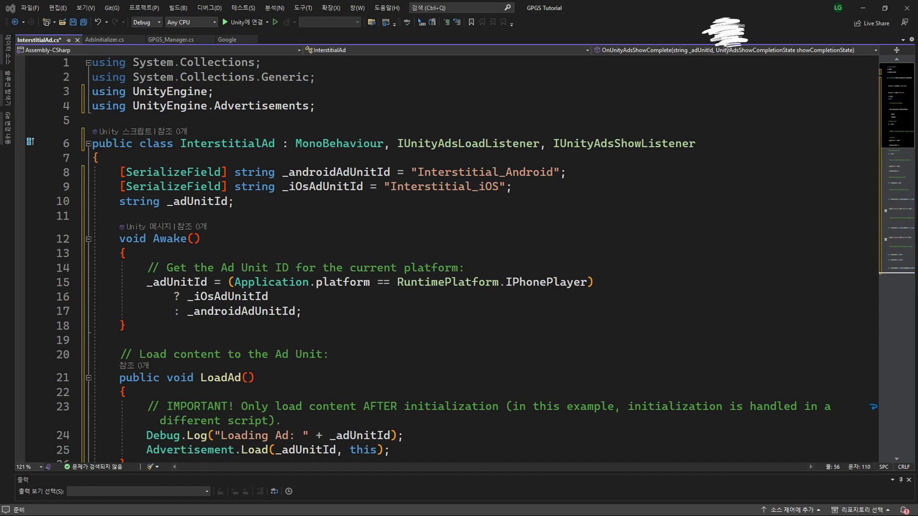
key(alt+Tab)
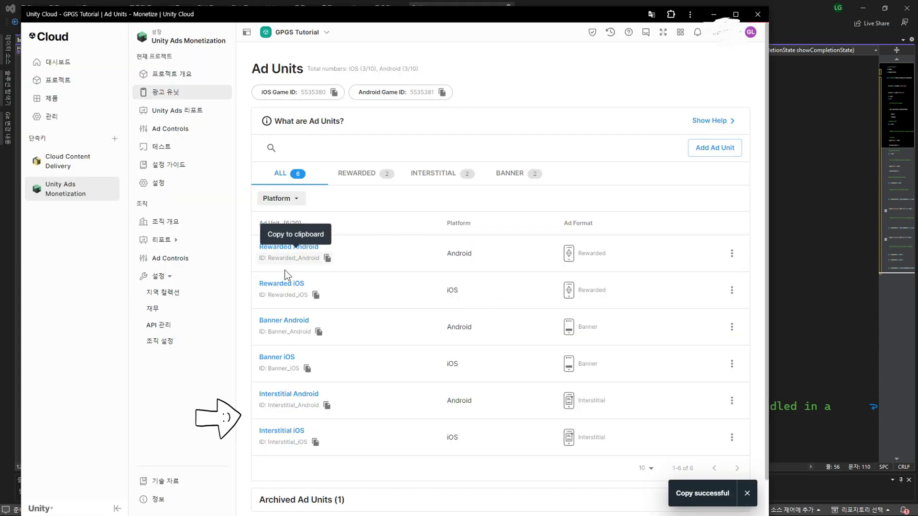
Scroll the Ad Units page down to the Interstitial_Android and Interstitial_iOS units.
scroll(276, 410, down, 2)
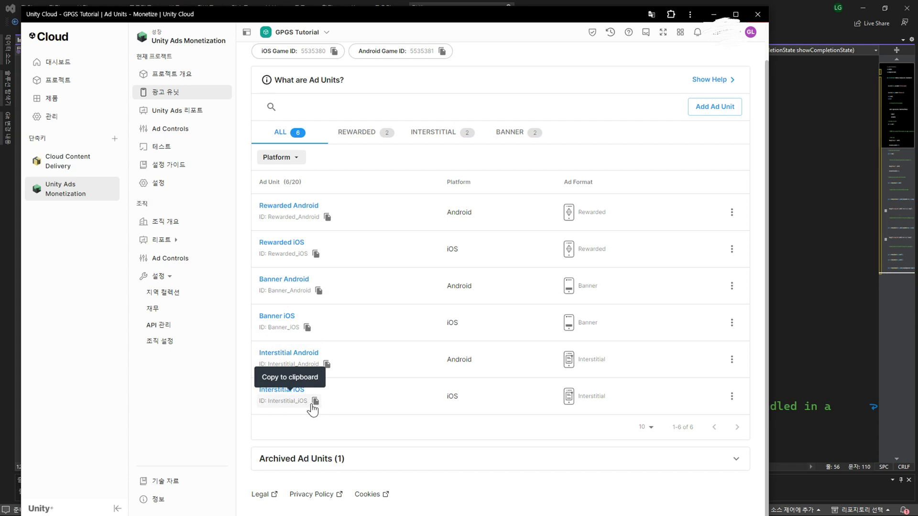
In InterstitialAd.cs, split the empty OnUnityAdsShowComplete braces onto separate lines with an indented blank line.
click(806, 38)
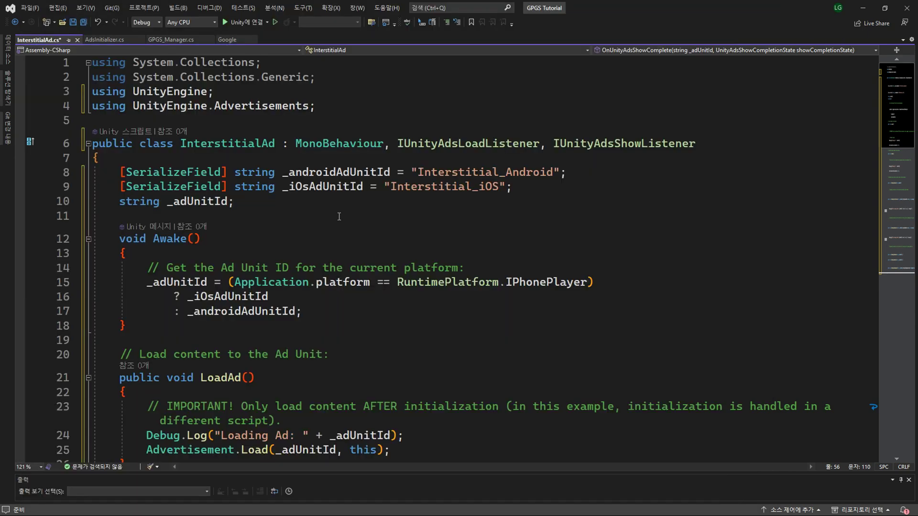
scroll(274, 265, down, 4)
scroll(233, 144, down, 4)
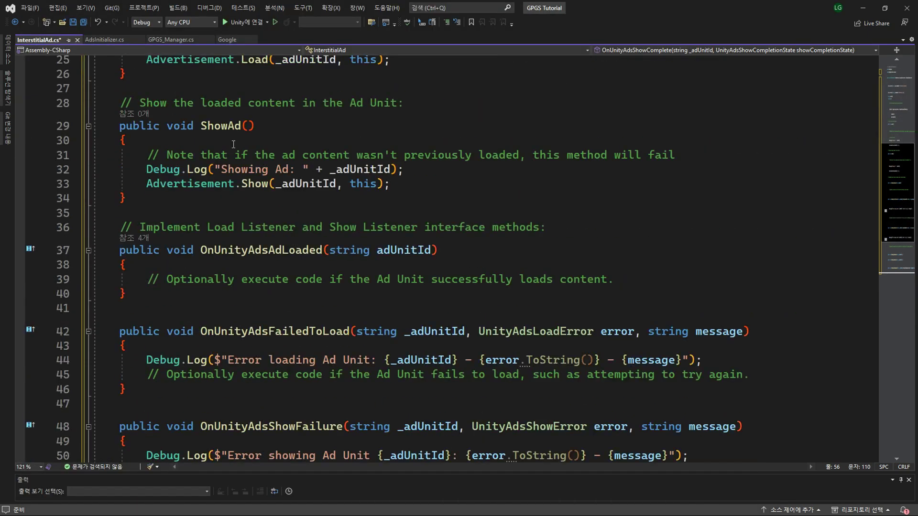
drag(200, 126, 261, 130)
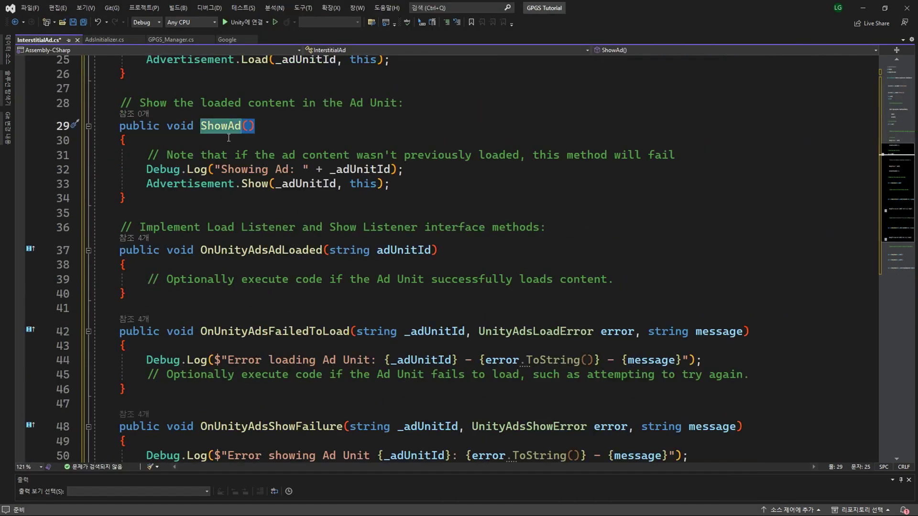
click(286, 127)
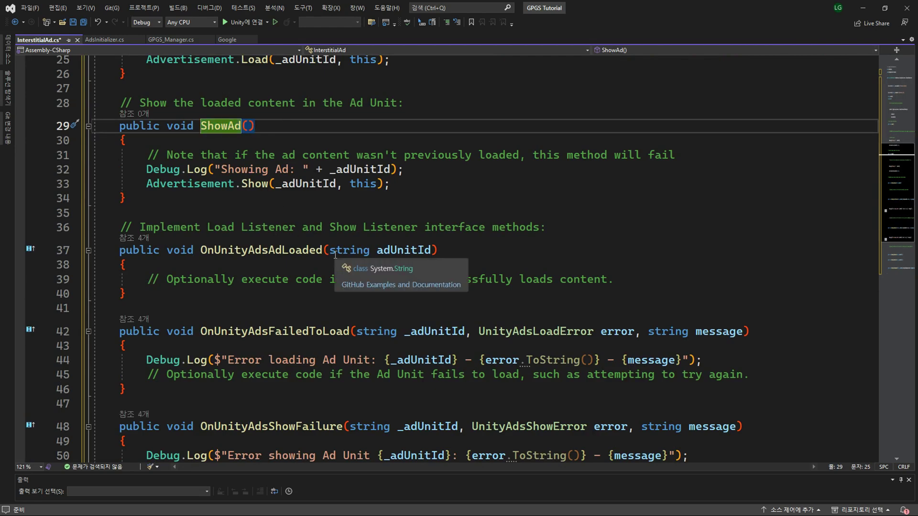
scroll(335, 254, down, 5)
scroll(330, 286, down, 1)
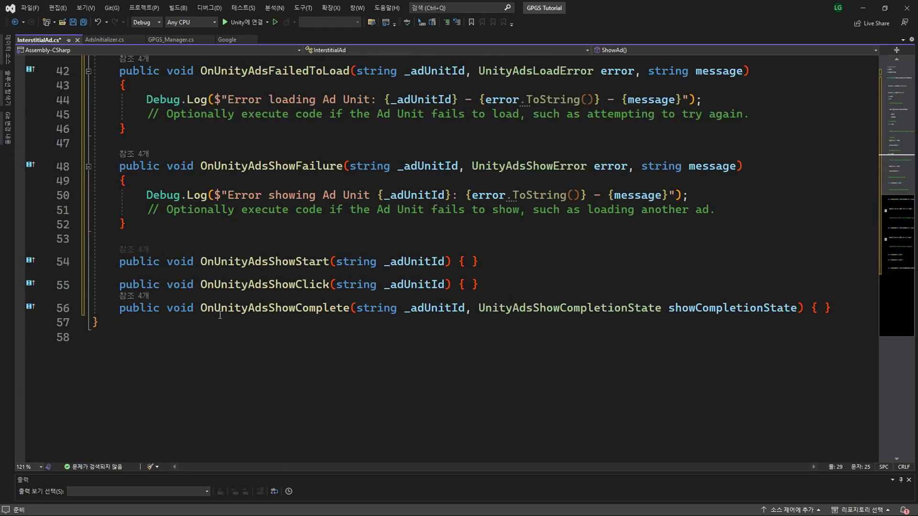
click(819, 309)
key(Return)
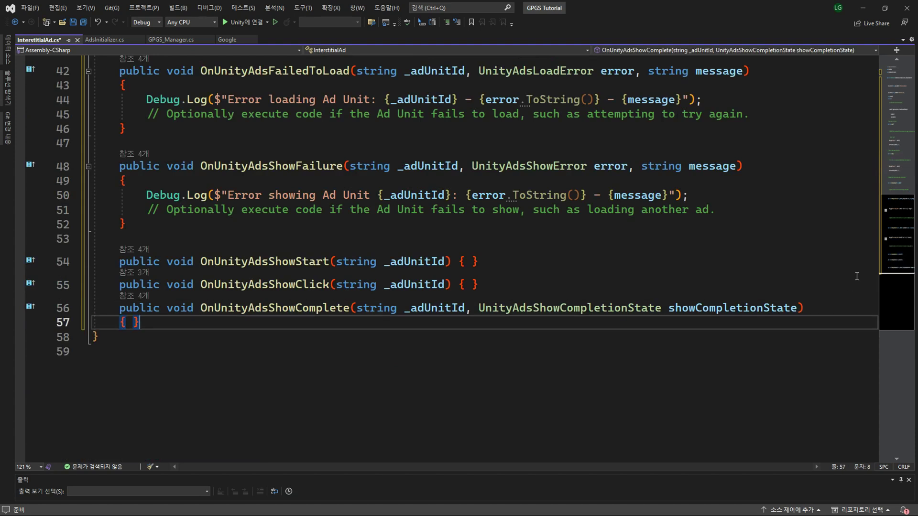
key(Return)
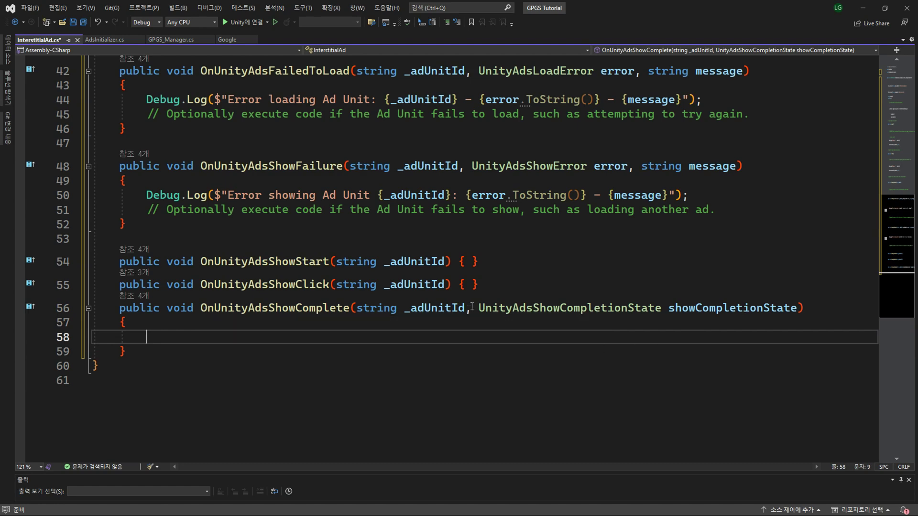
Declare a [SerializeField] private Text completeText field below the ad unit fields, importing UnityEngine.UI.
scroll(404, 206, up, 12)
click(404, 206)
key(Return)
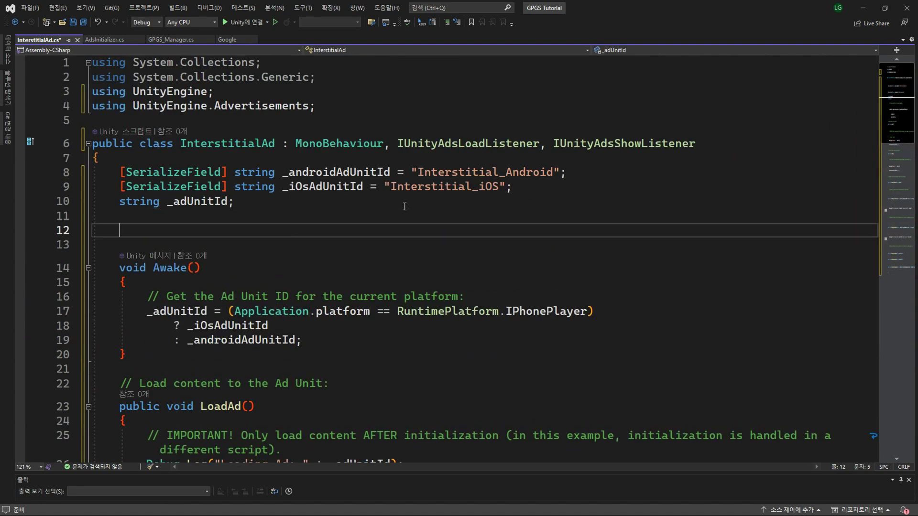
text([SerializeField] private Text)
key(Tab)
text(completeText)
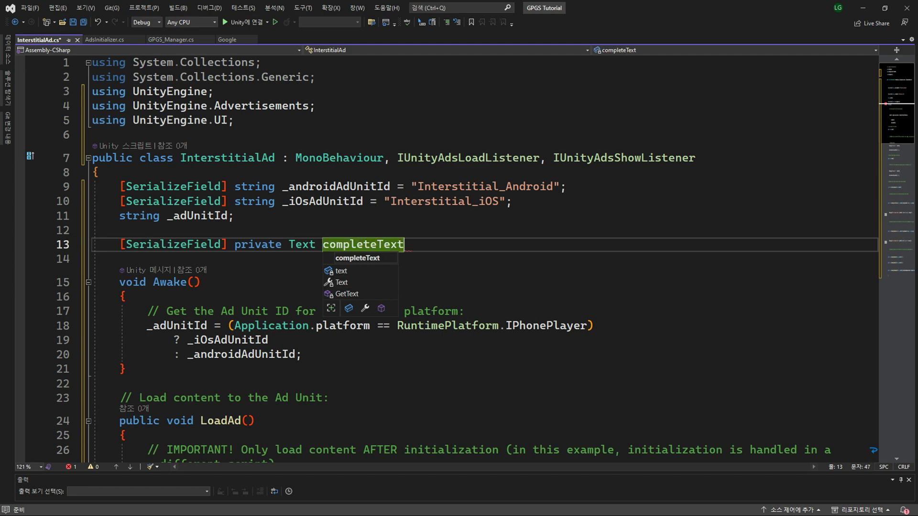
text(;)
Start setting completeText.text = "전면 광고 보상 지급" inside the completion callback.
scroll(239, 270, down, 16)
click(239, 251)
text(completeText.text = ")
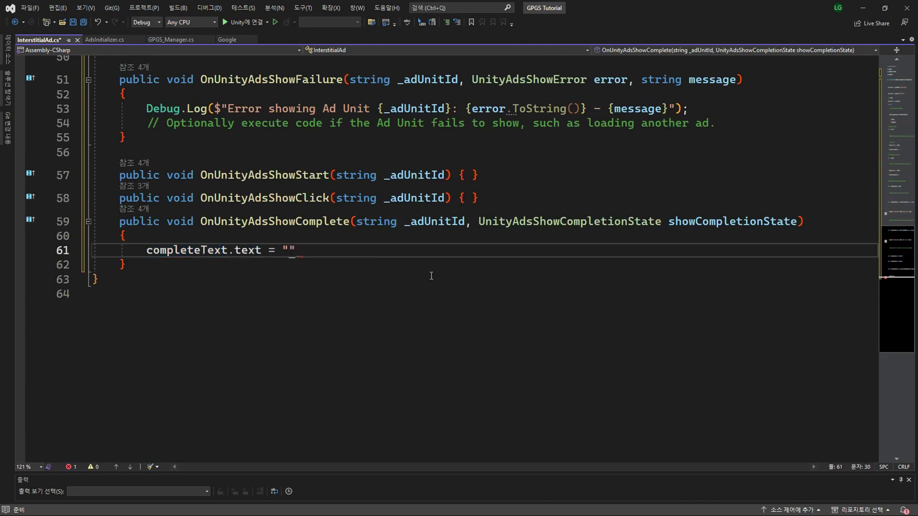
text(전면 광고 보상 지급)
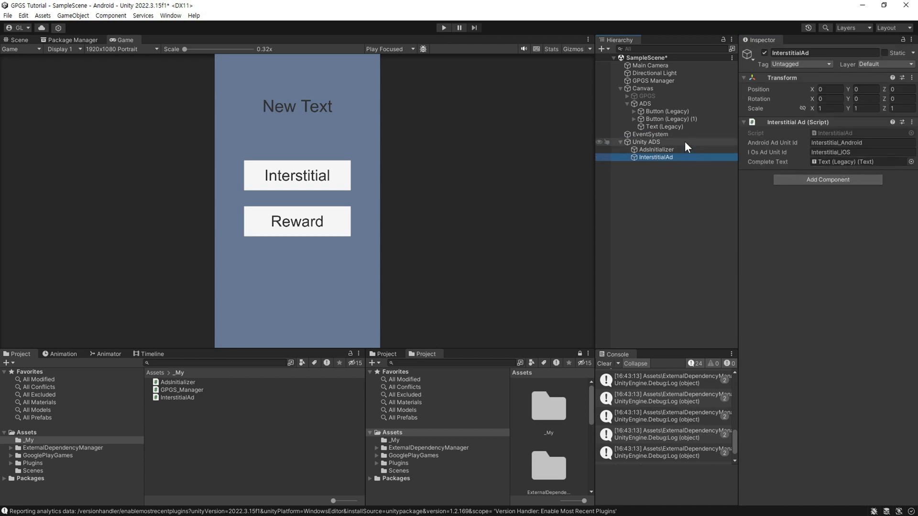
Make the Interstitial button's On Click call InterstitialAd.ShowAd(), then clear the console.
click(672, 113)
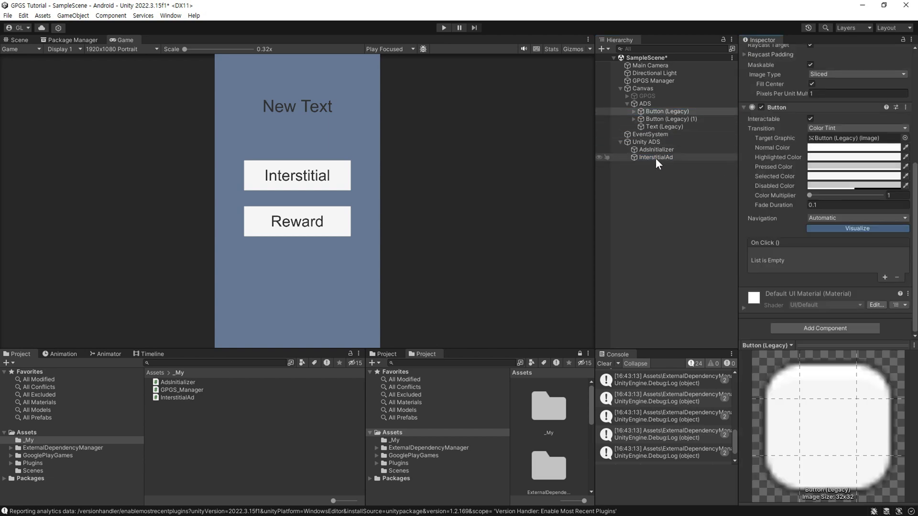
click(847, 252)
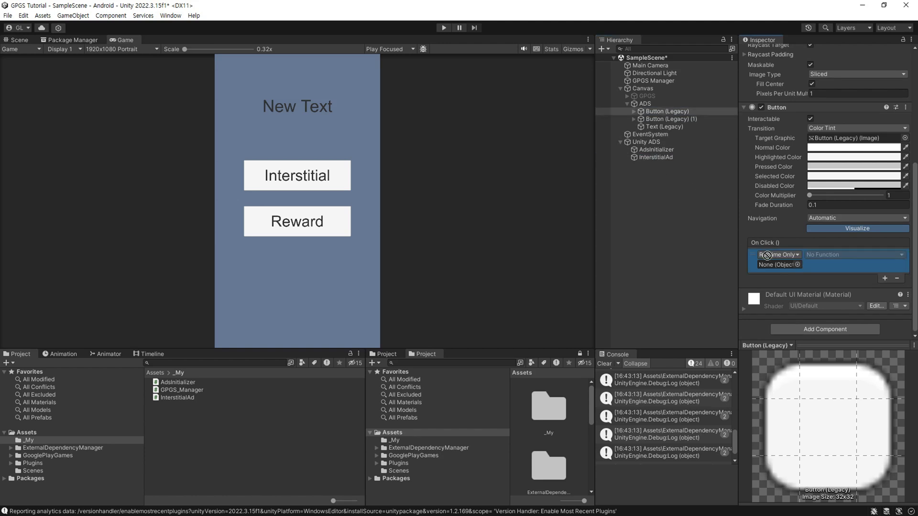
drag(658, 160, 779, 265)
click(825, 253)
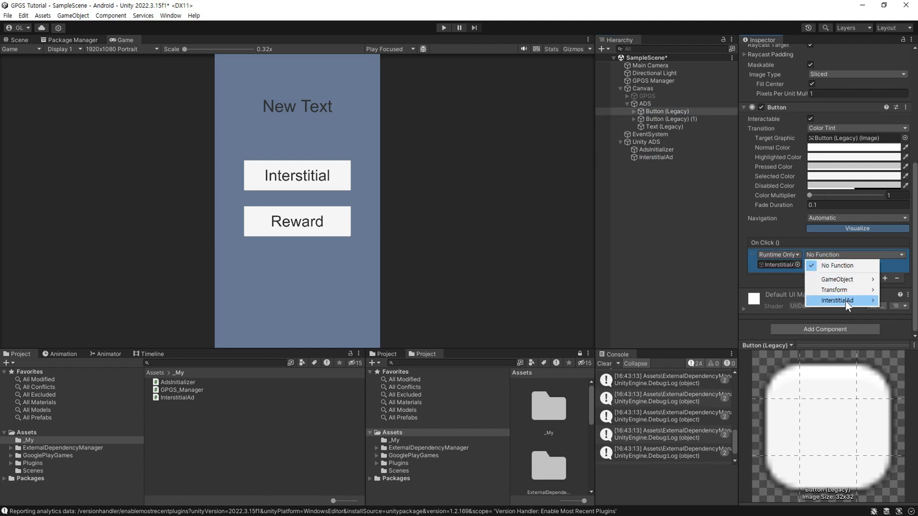
mouse_move(845, 300)
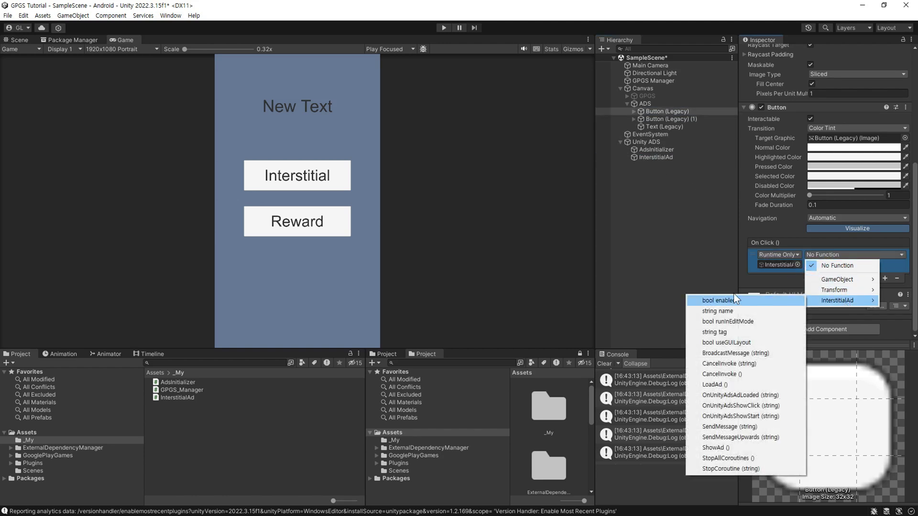
click(747, 447)
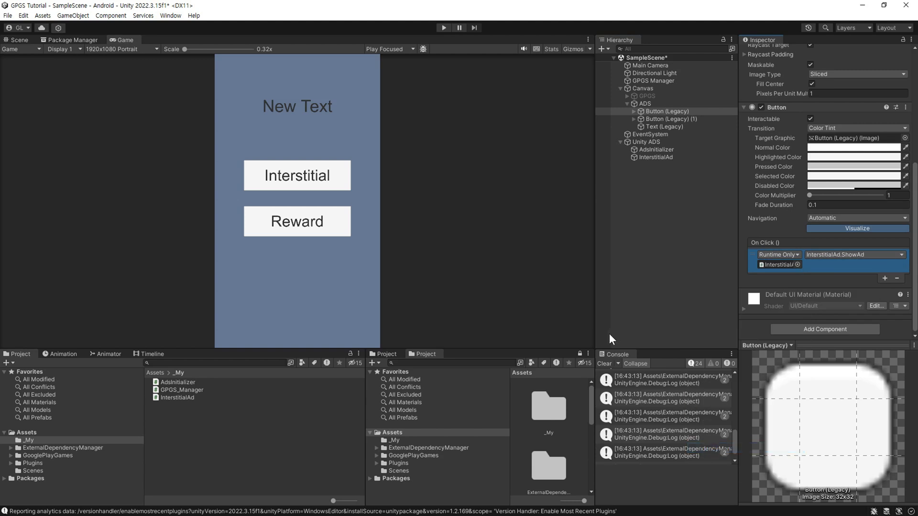
click(603, 363)
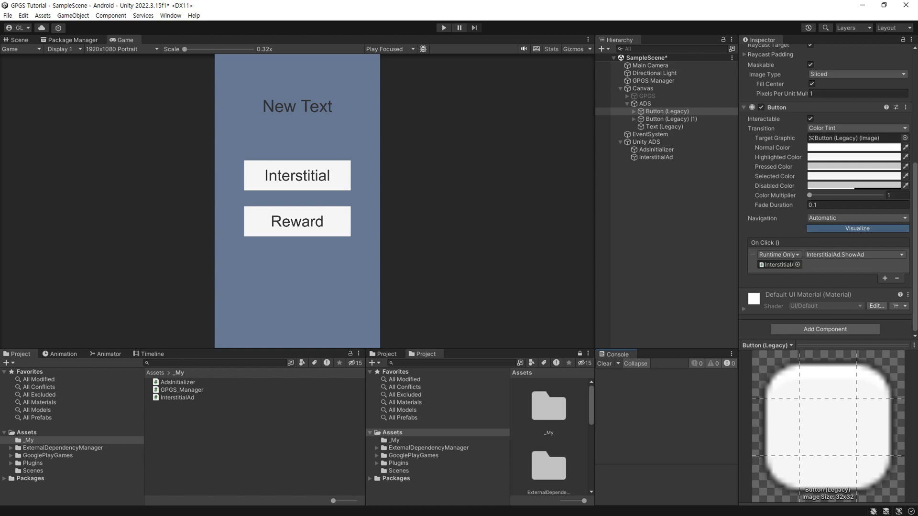
Open the rewarded ads implementation guide and copy the sample's RewardedAds class name.
key(alt+Tab)
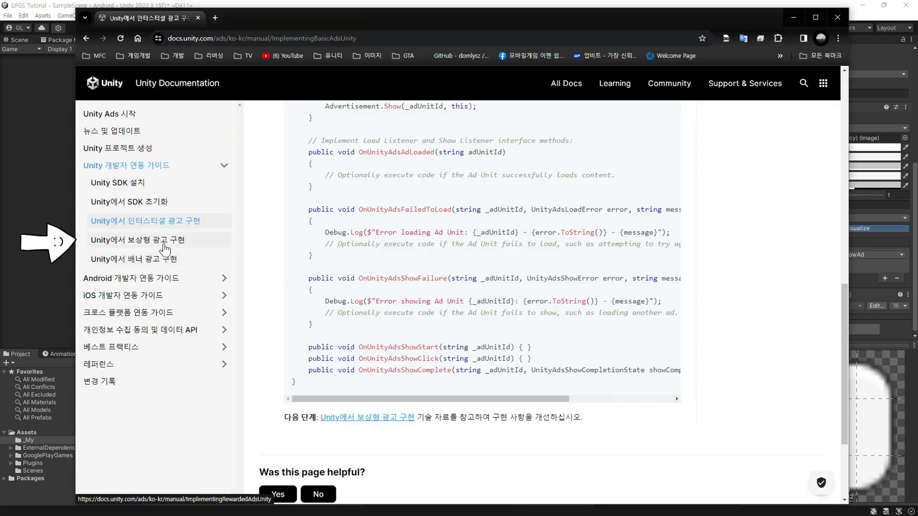
click(165, 248)
scroll(398, 237, down, 5)
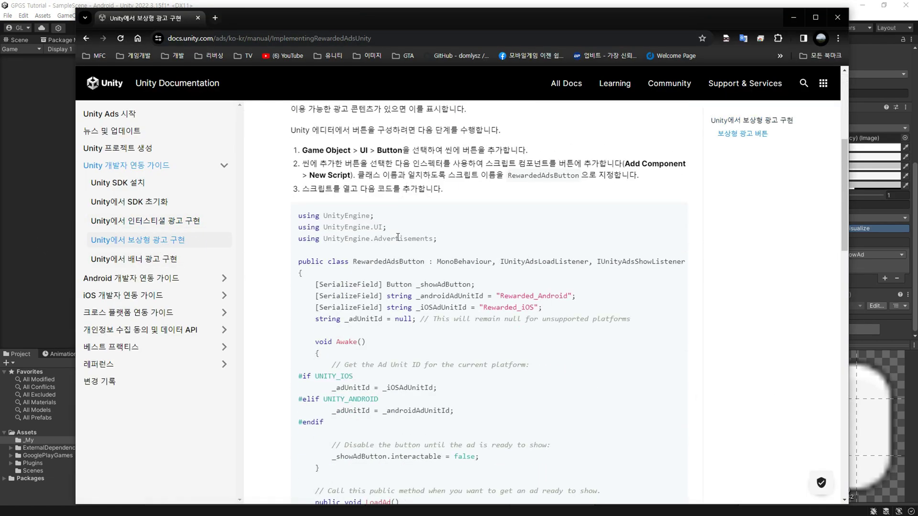
drag(352, 262, 399, 265)
key(ctrl+c)
key(alt+Tab)
Create an empty child object named RewardedAds under Unity ADS.
right_click(649, 142)
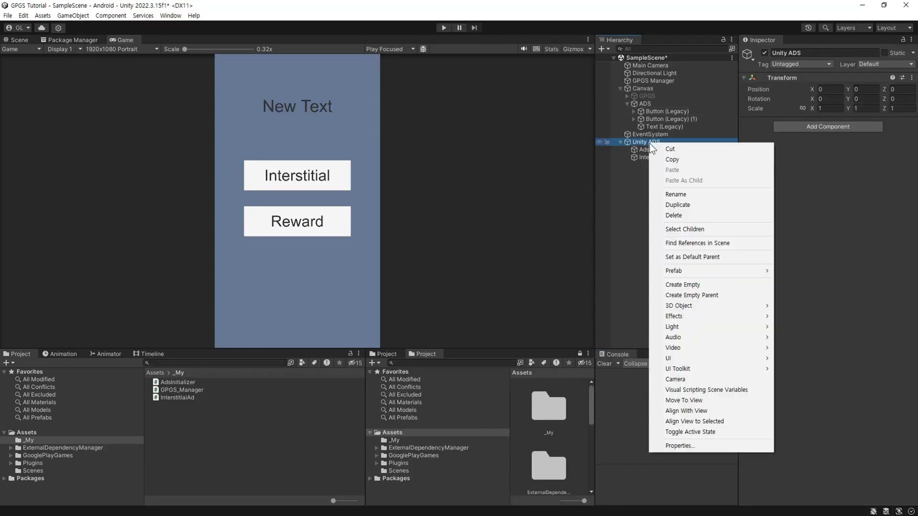
click(685, 287)
key(ctrl+v)
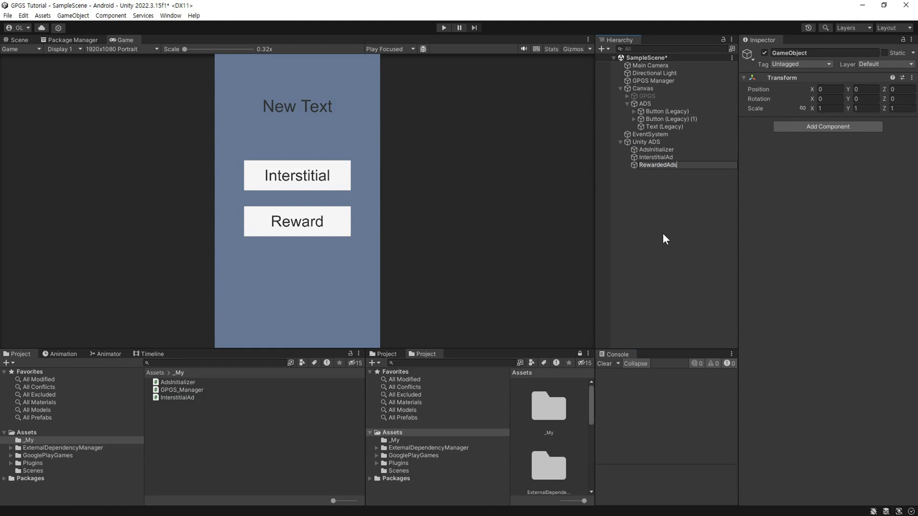
key(Return)
Create a new C# script named RewardedAds in the _My assets folder.
right_click(232, 422)
mouse_move(322, 153)
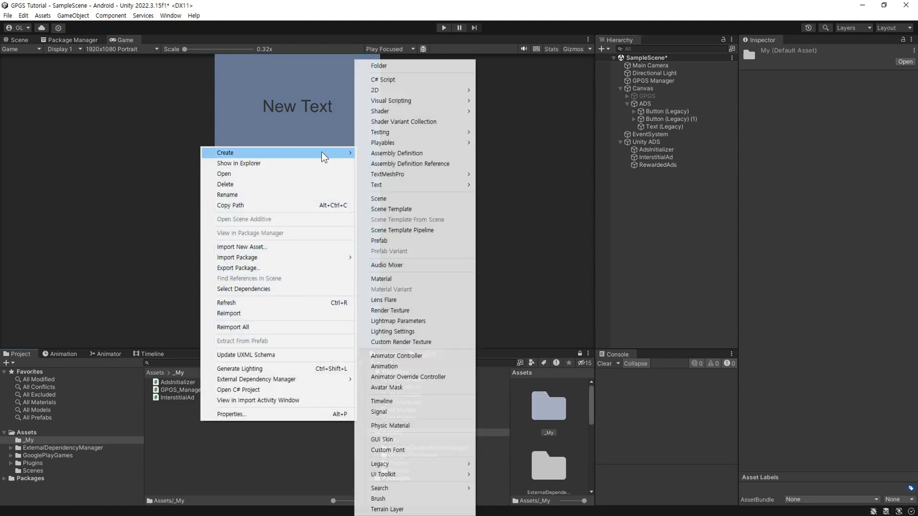
click(431, 81)
key(ctrl+v)
key(Return)
Attach the RewardedAds script to the RewardedAds object and open it for editing.
click(657, 165)
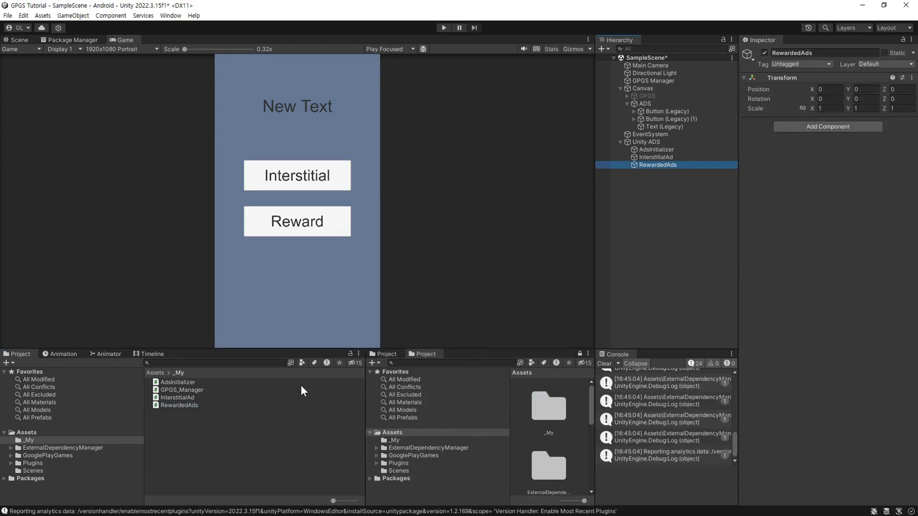
drag(600, 401, 840, 284)
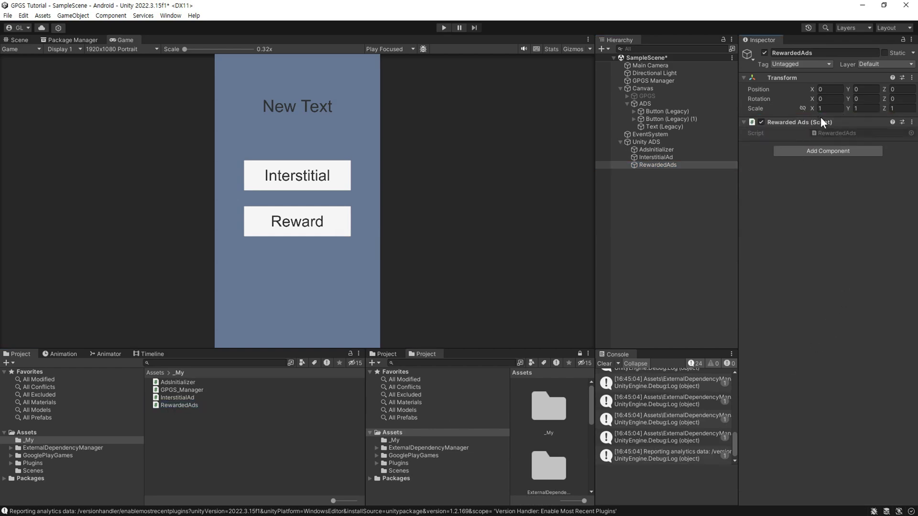
double_click(830, 133)
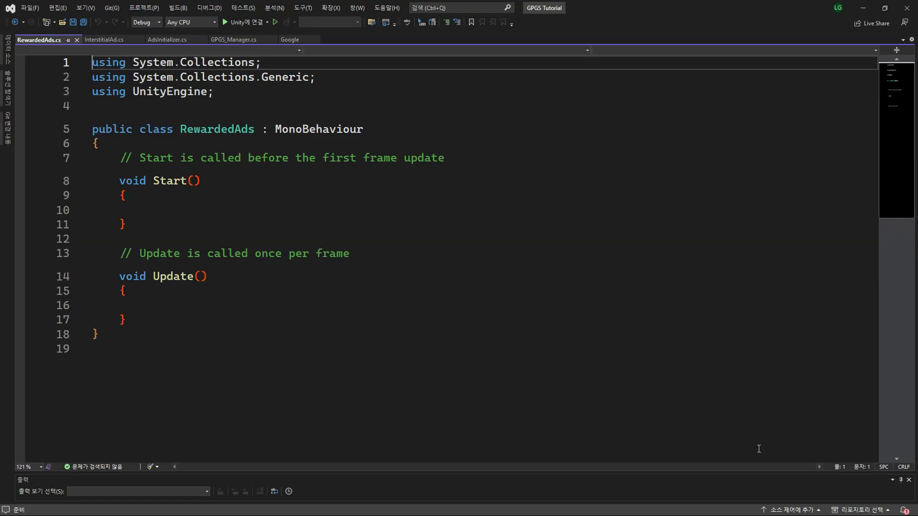
Copy the UnityEngine.UI and UnityEngine.Advertisements using lines from the guide into RewardedAds.cs.
key(alt+Tab)
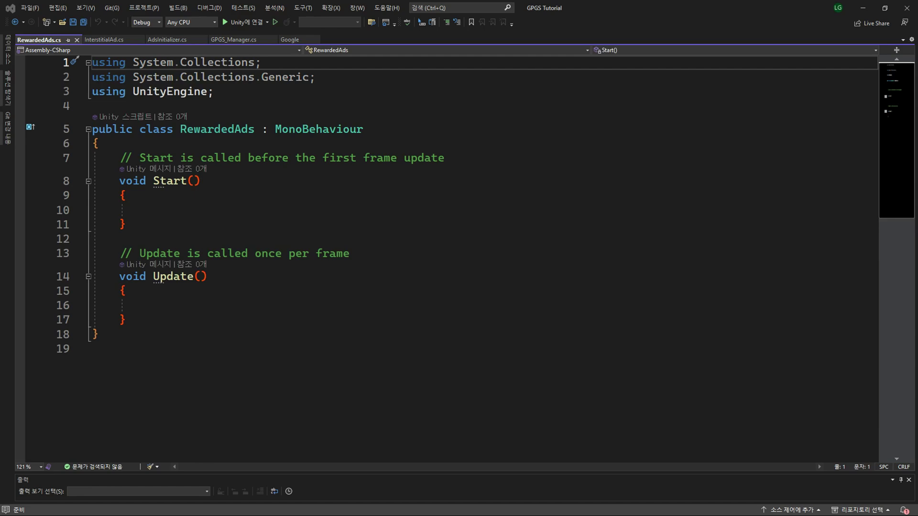
click(519, 254)
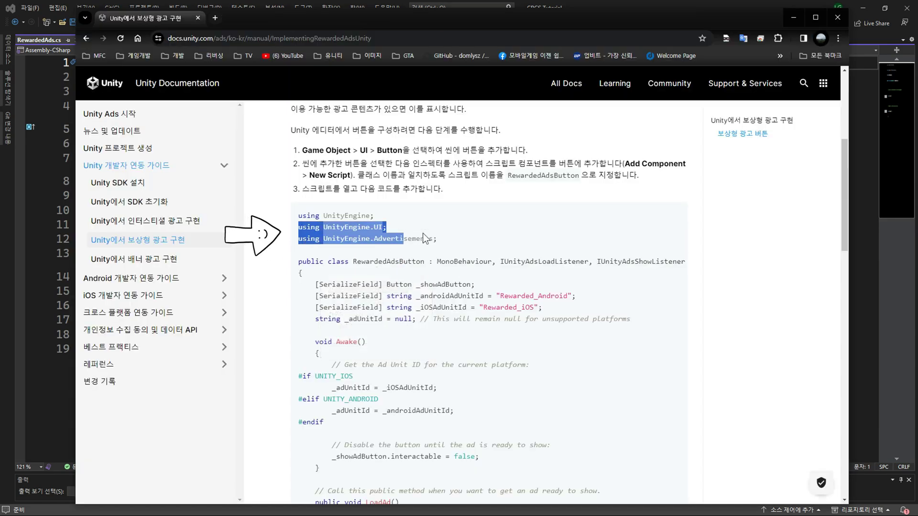
drag(298, 225, 460, 236)
key(ctrl+c)
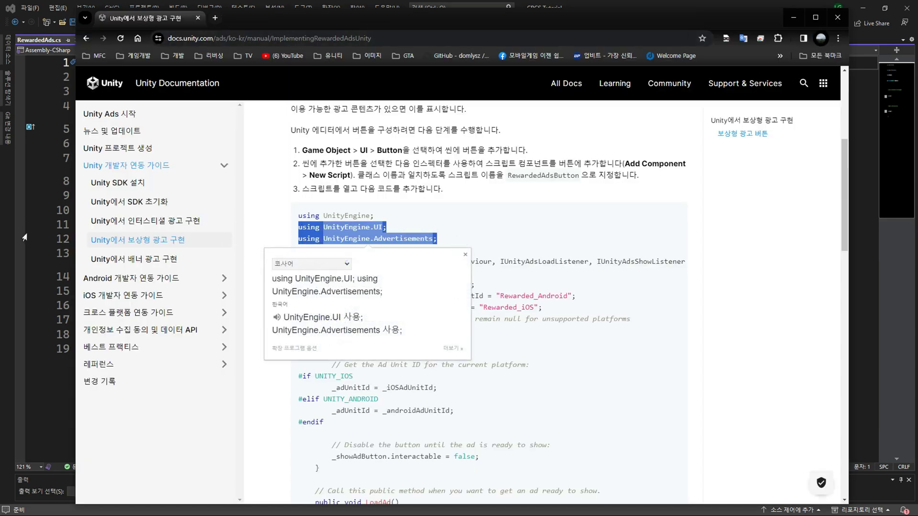
key(alt+Tab)
click(233, 91)
key(Return)
key(ctrl+v)
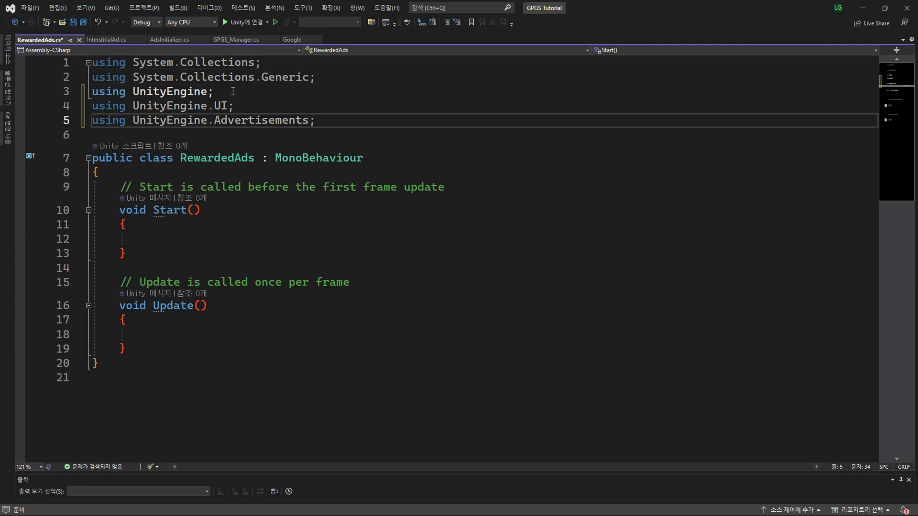
key(Return)
Add the two ad listener interfaces from the sample to the RewardedAds class line.
key(alt+Tab)
drag(497, 197, 554, 195)
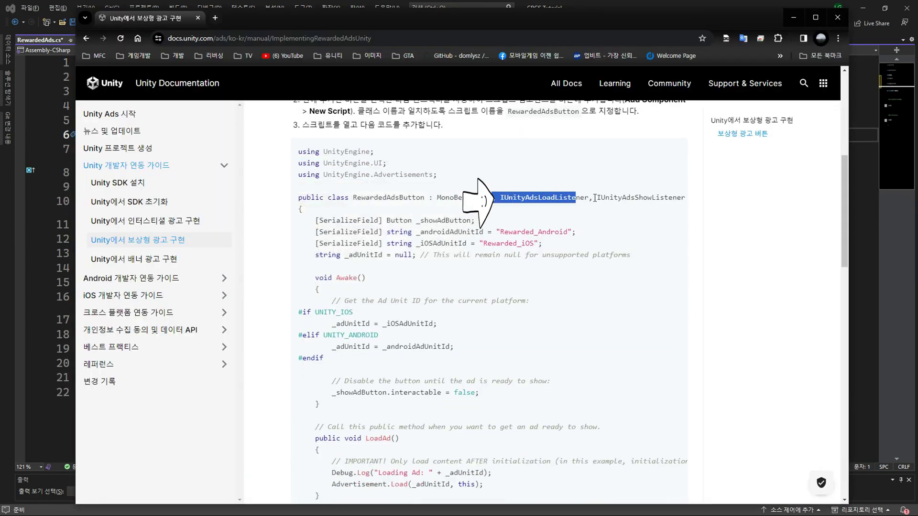
click(348, 204)
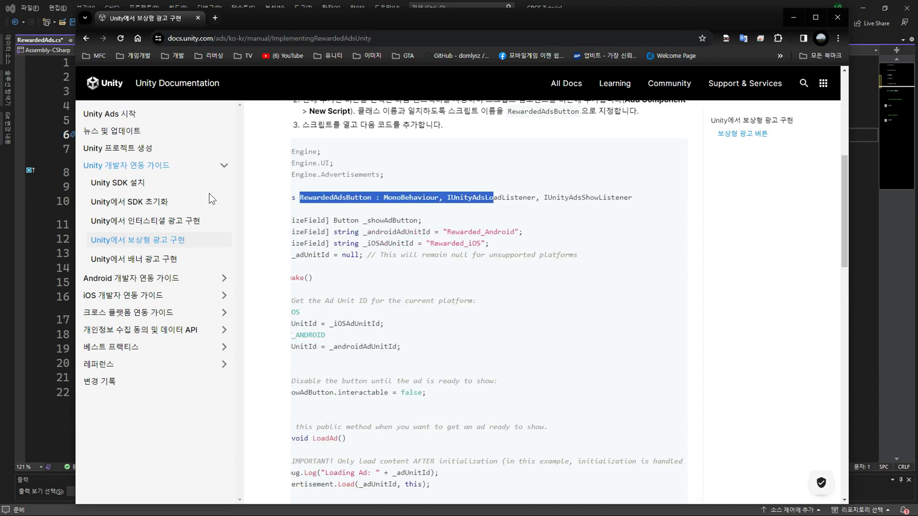
key(alt+Tab)
key(ctrl+v)
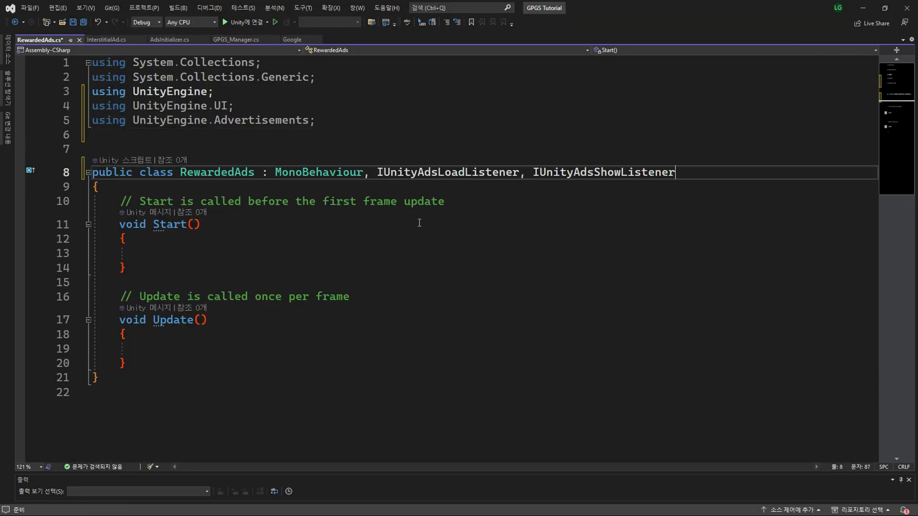
Replace the Start and Update template methods with the guide's sample code, leaving room for a new field.
key(alt+Tab)
drag(328, 225, 360, 362)
scroll(409, 285, down, 10)
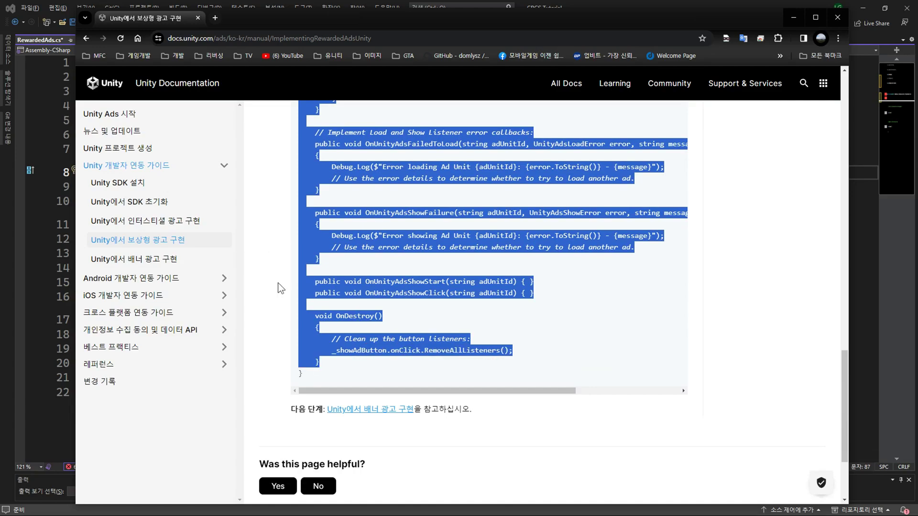
key(alt+Tab)
mouse_move(92, 199)
mouse_down()
mouse_move(205, 219)
mouse_move(128, 363)
mouse_up()
key(ctrl+v)
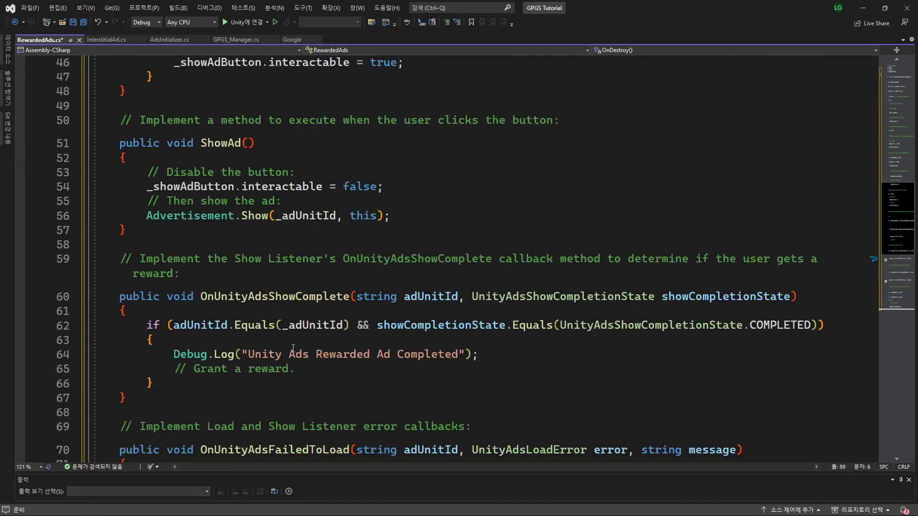
scroll(293, 348, up, 15)
click(397, 258)
key(Return)
Declare a serialized Text completeText field and check the Android ad unit ID against Unity Cloud.
text([SerializeField])
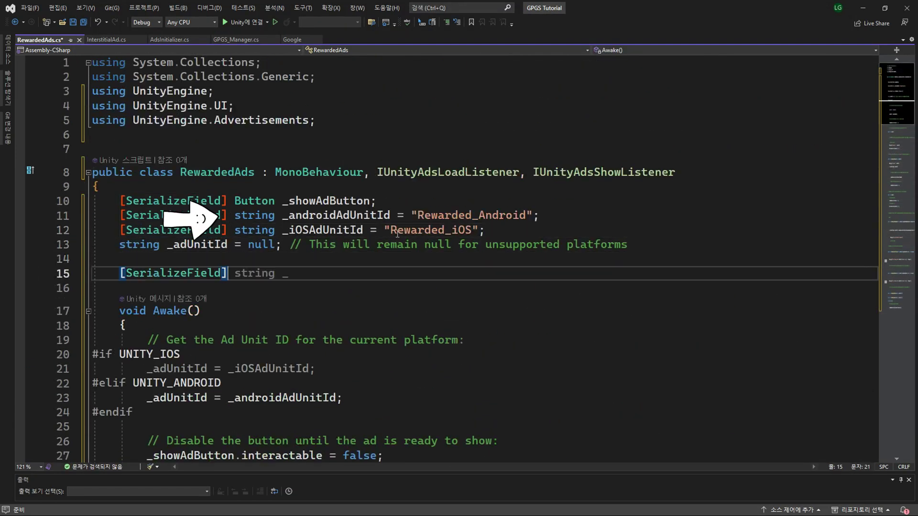
text( private Text completeText;)
double_click(447, 216)
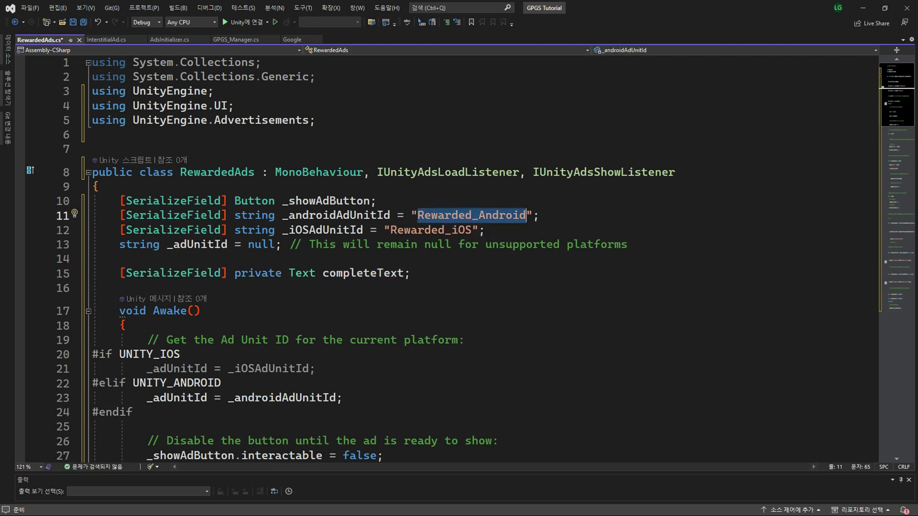
key(alt+Tab)
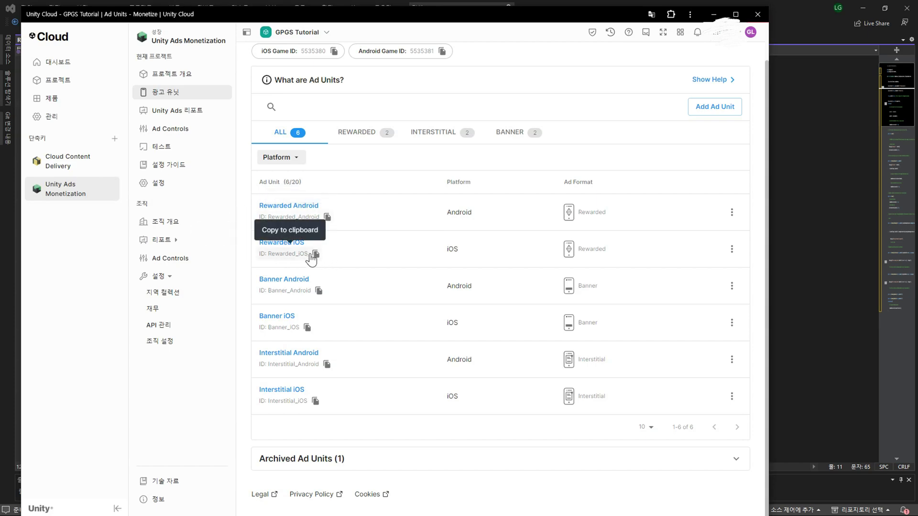
key(alt+Tab)
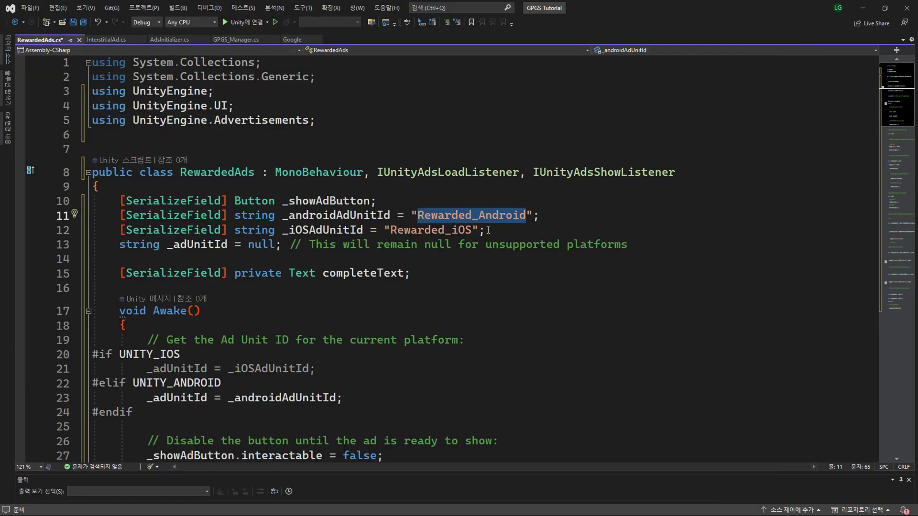
scroll(488, 230, down, 1)
scroll(347, 249, down, 11)
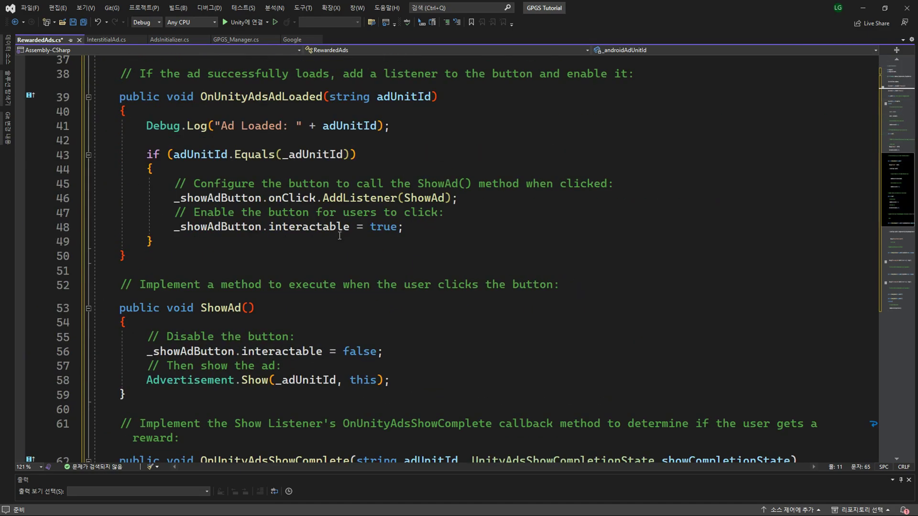
Replace the 'Grant a reward' comment with a completeText.text reward message ("보상형 광고 보상 지급") and save.
double_click(251, 227)
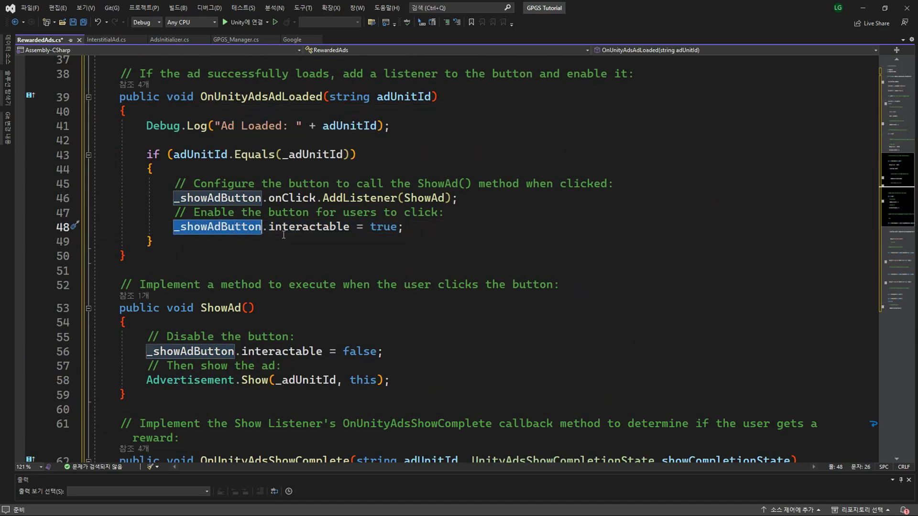
scroll(339, 237, up, 3)
scroll(339, 237, up, 1)
scroll(339, 237, up, 1)
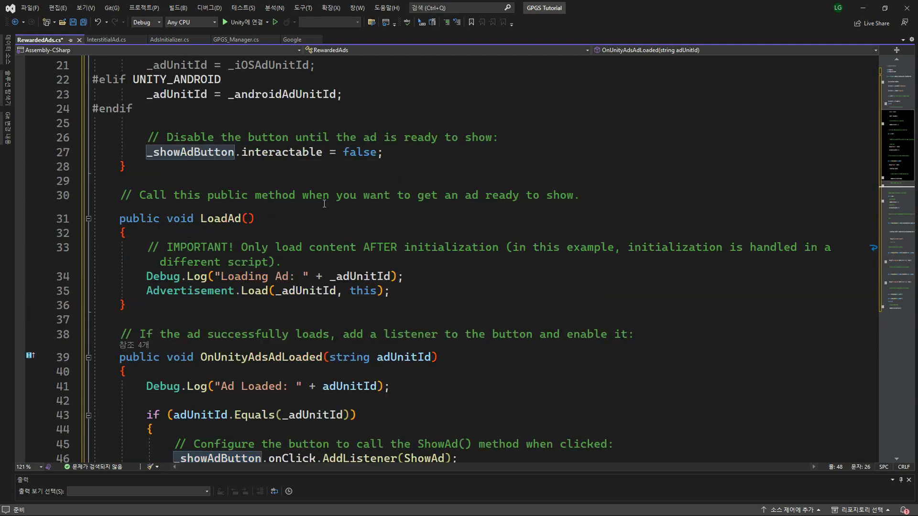
scroll(337, 230, down, 8)
scroll(337, 230, down, 1)
click(227, 135)
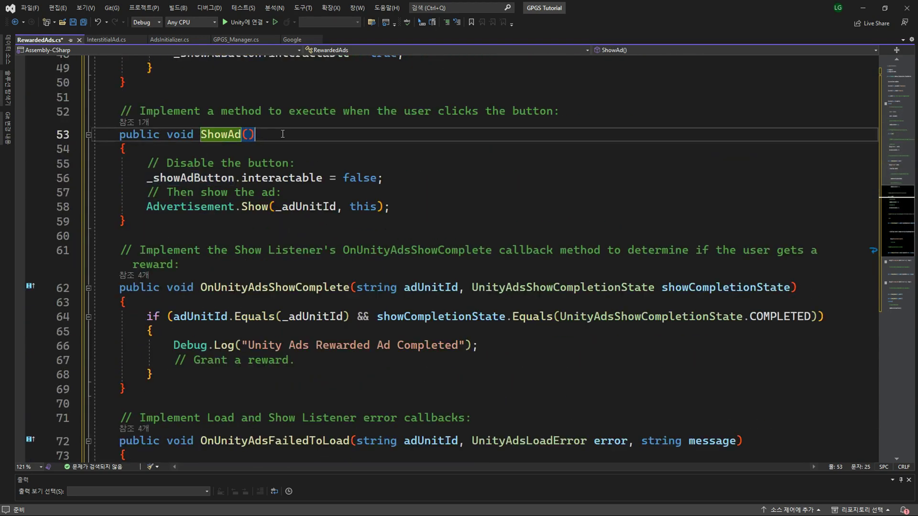
scroll(328, 221, down, 3)
click(342, 158)
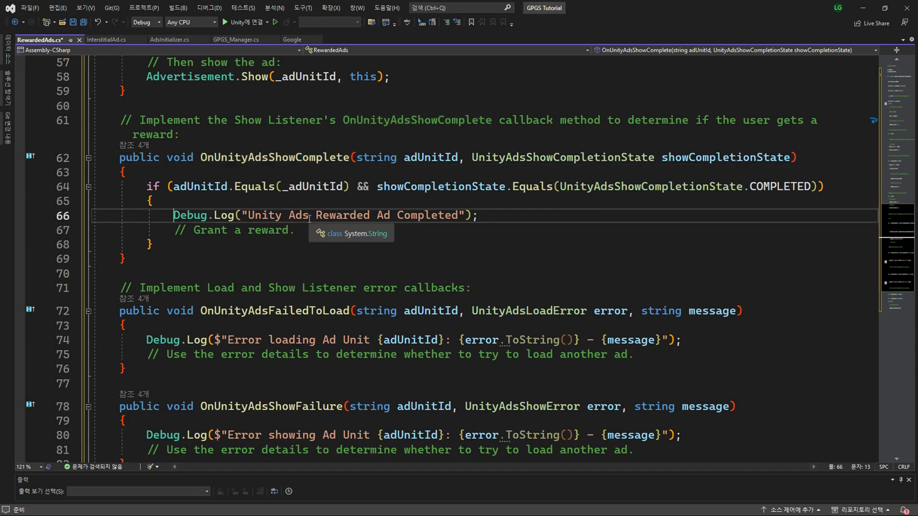
drag(293, 230, 174, 230)
text(completeText.text =)
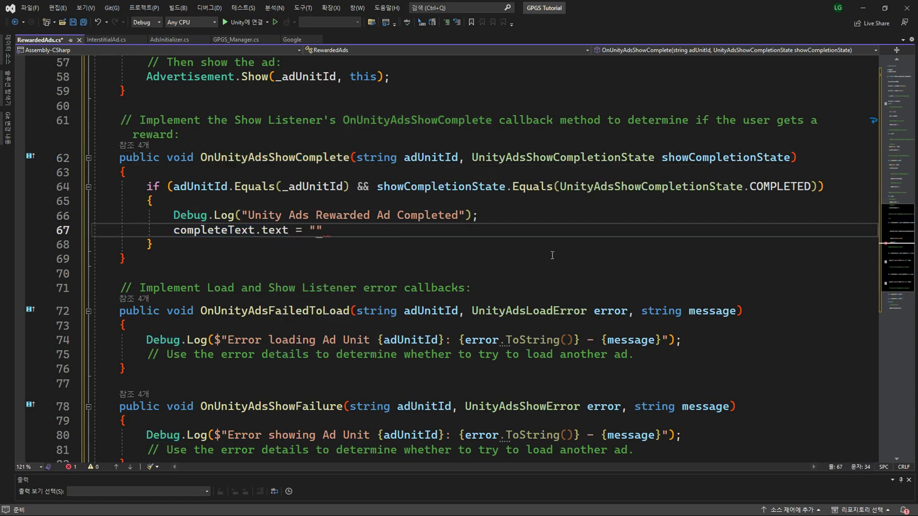
text(;)
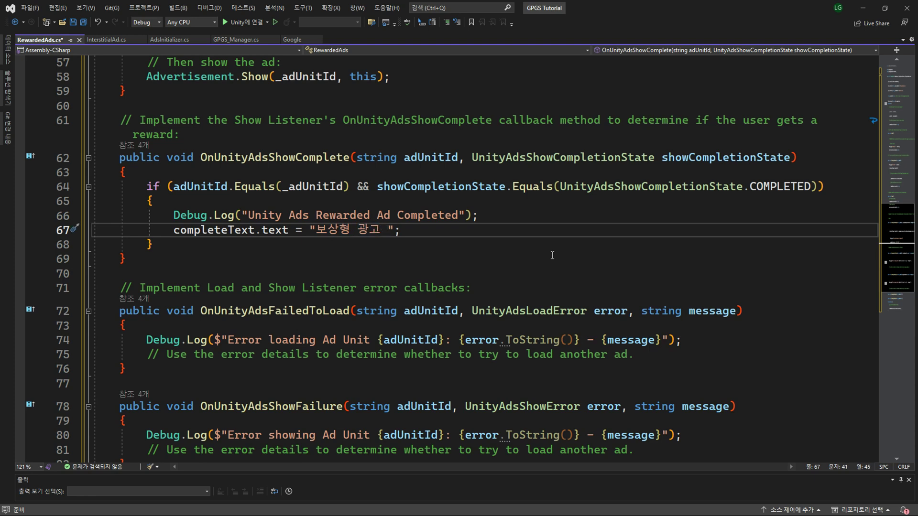
text(보상 지급)
key(End)
key(ctrl+s)
Comment out the five _showAdButton lines (field, Awake, listener, ShowAd, OnDestroy) and save the script.
scroll(218, 232, up, 15)
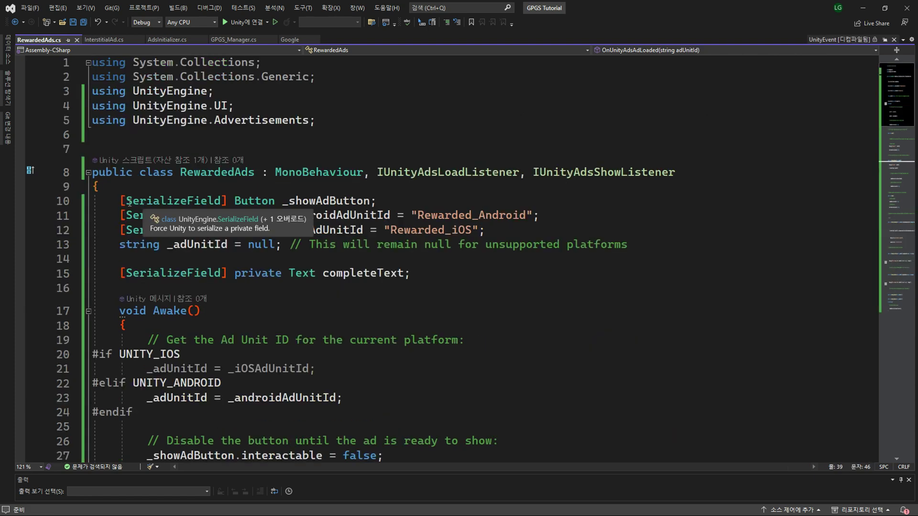
click(218, 216)
key(Home)
text(//)
scroll(217, 299, down, 7)
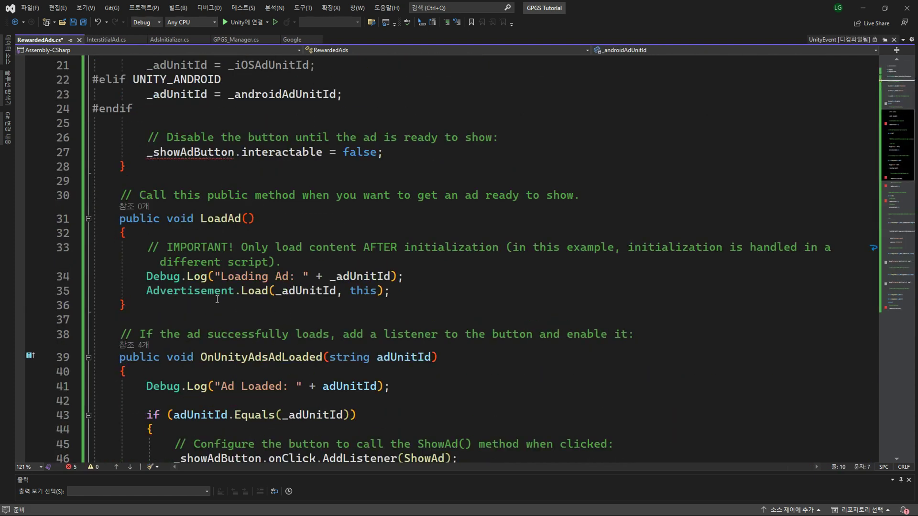
click(150, 152)
text(//)
scroll(209, 281, down, 3)
click(173, 329)
text(//)
scroll(173, 329, down, 6)
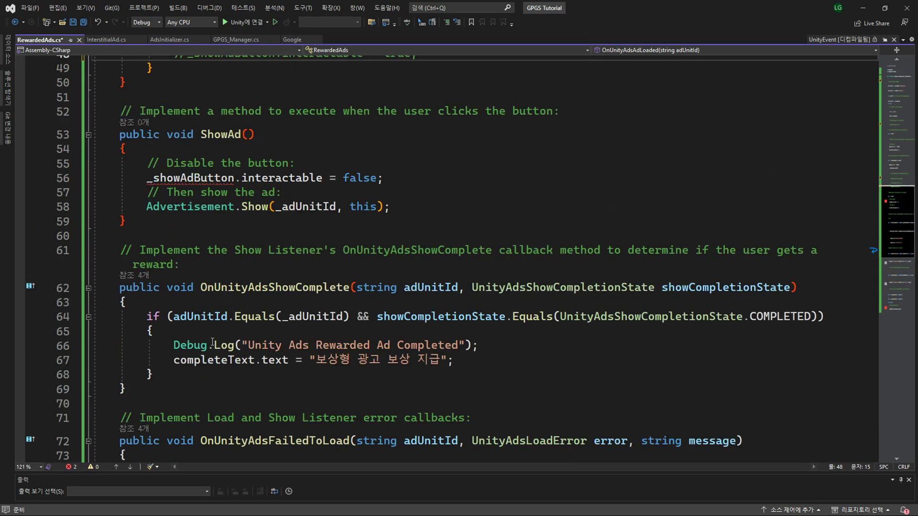
click(146, 191)
text(//)
scroll(163, 317, down, 9)
click(148, 302)
text(//)
key(ctrl+s)
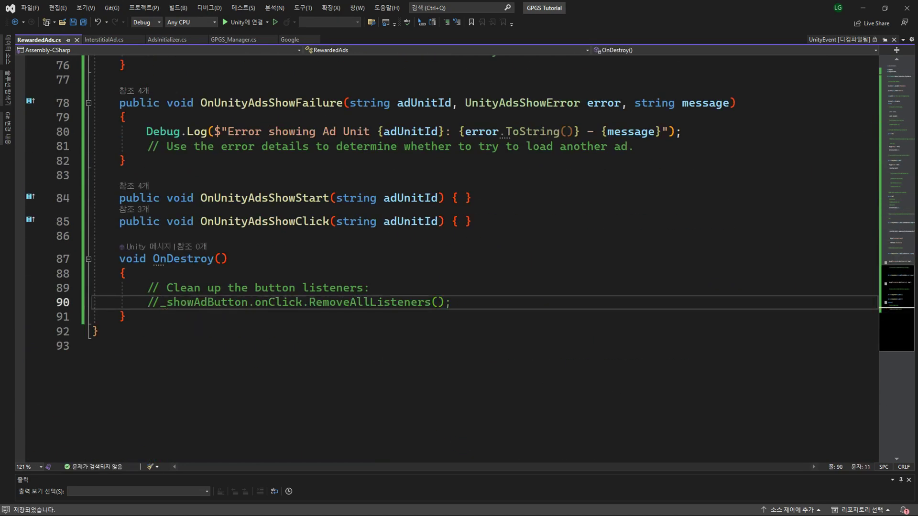
key(alt+Tab)
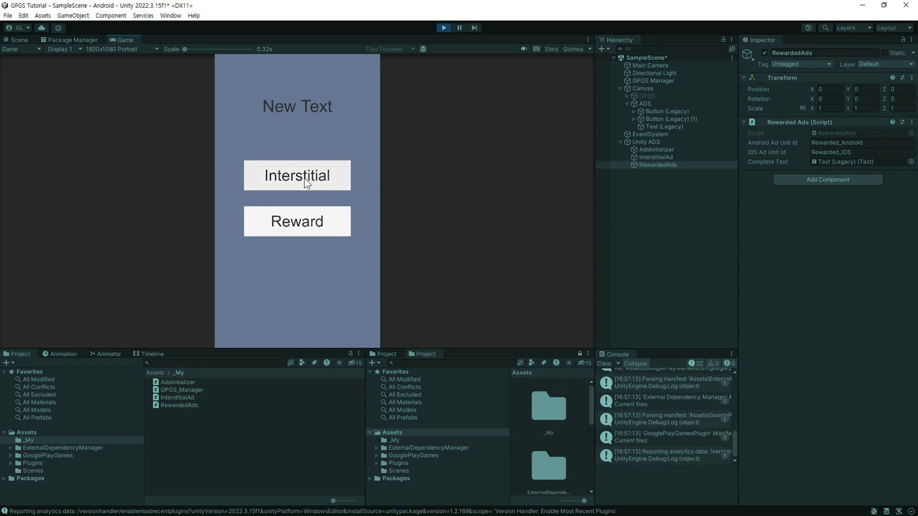
In play mode, run the interstitial test ad and then the rewarded test ad to completion.
click(304, 178)
click(604, 364)
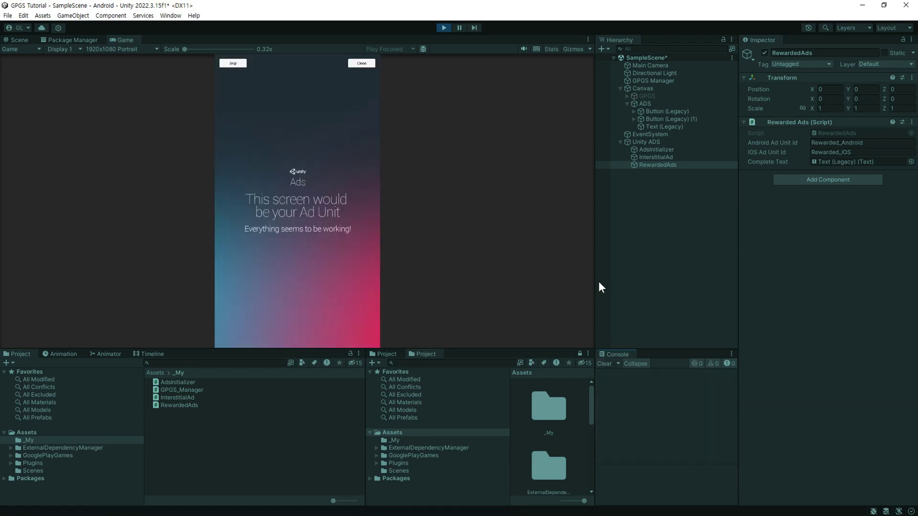
click(365, 64)
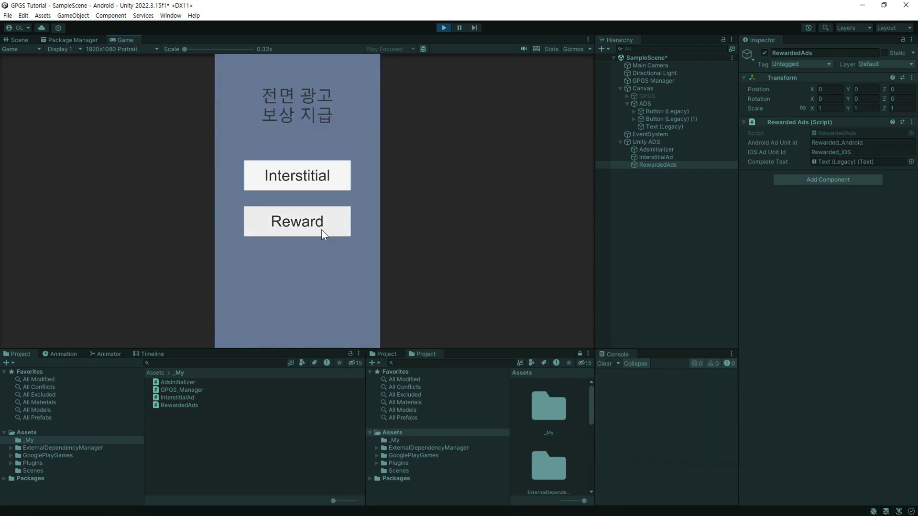
click(300, 227)
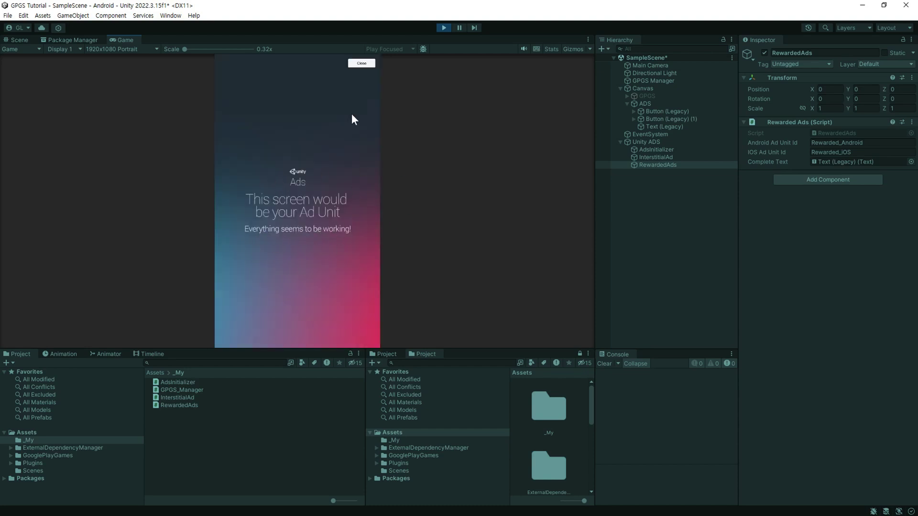
click(363, 63)
Read through the Unity Ads Google Play data safety tables.
key(alt+Tab)
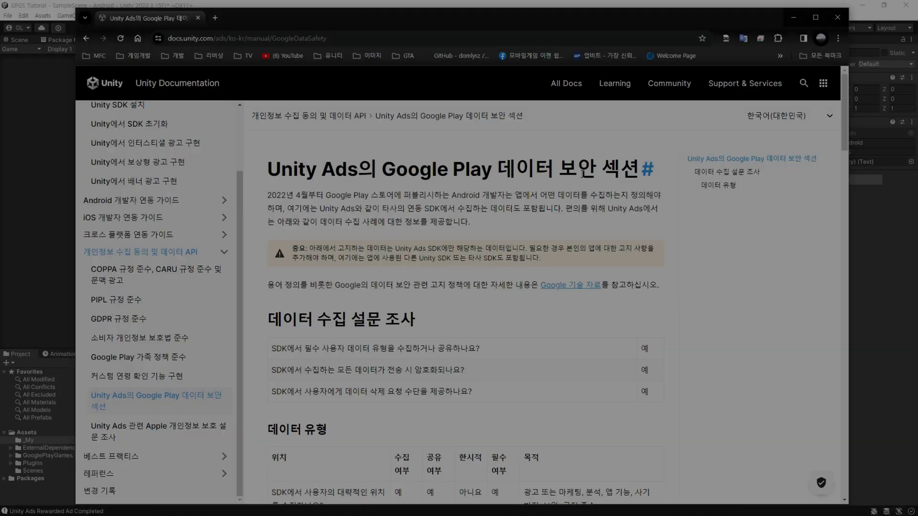
scroll(518, 317, down, 2)
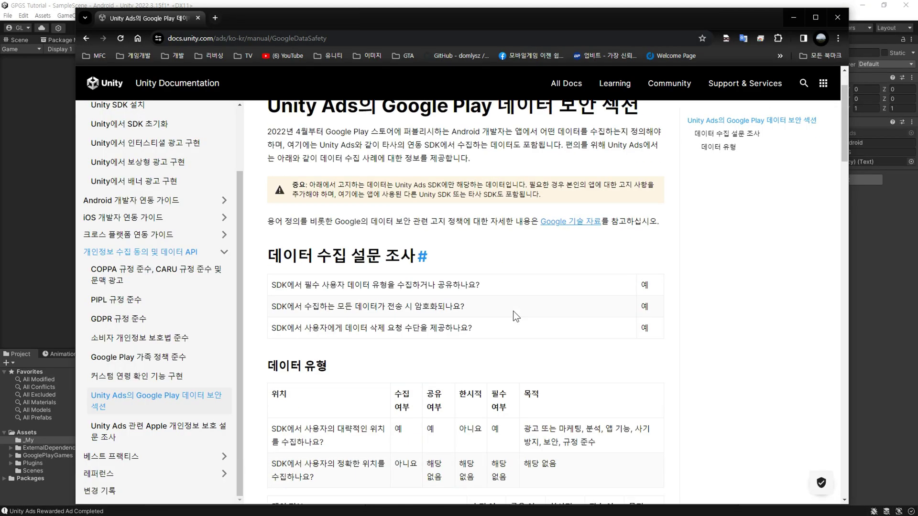
scroll(514, 306, up, 2)
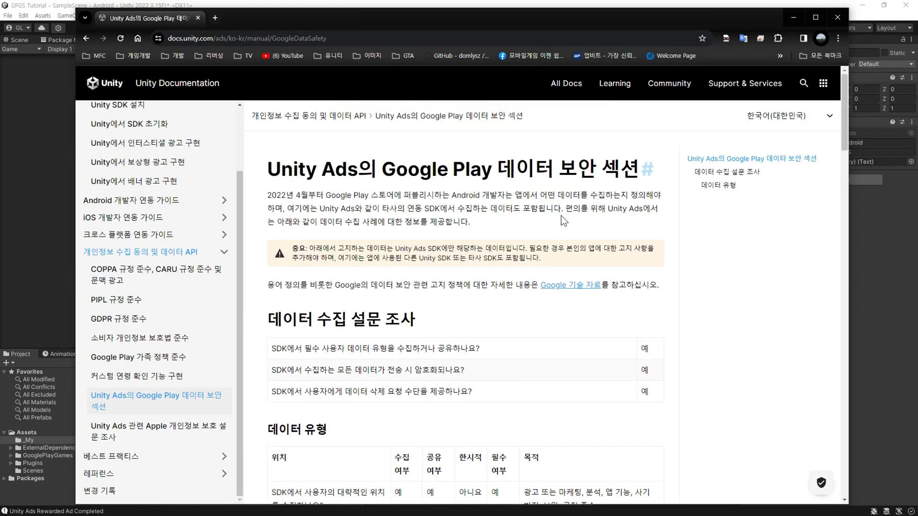
scroll(517, 307, down, 3)
scroll(440, 293, down, 2)
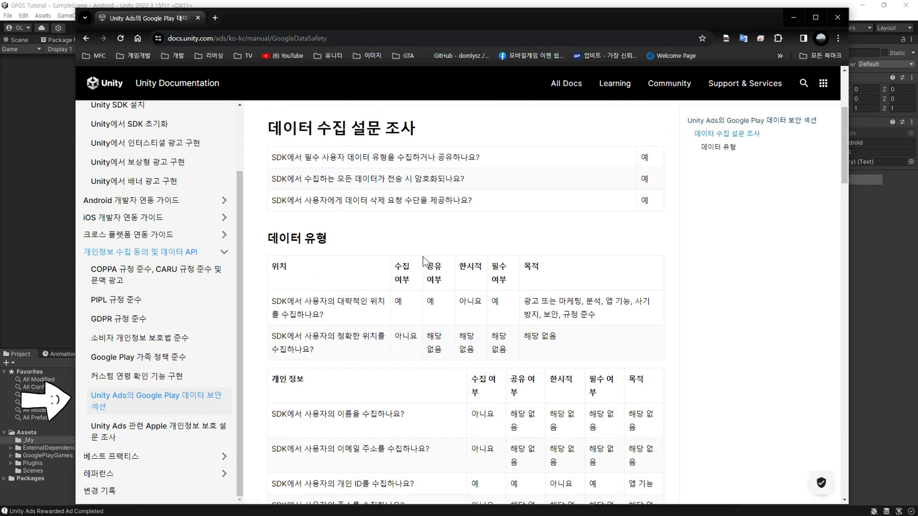
scroll(381, 374, down, 3)
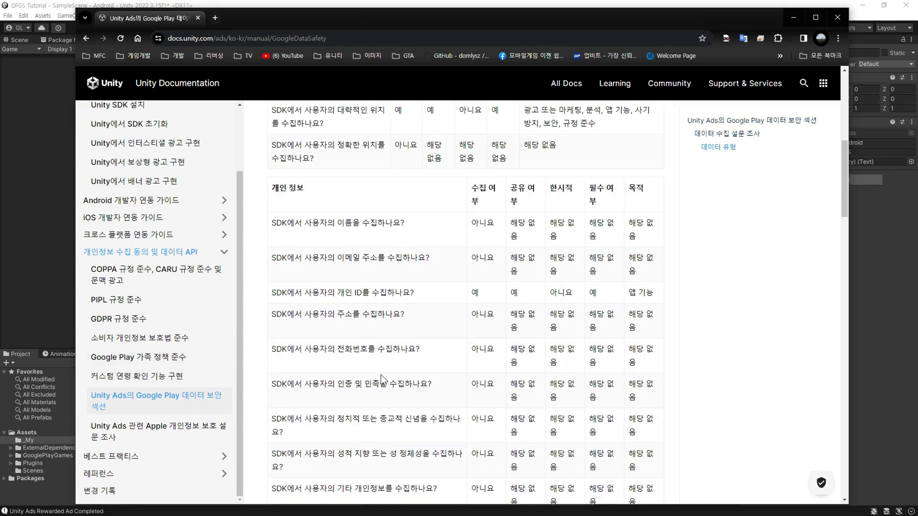
scroll(366, 313, up, 2)
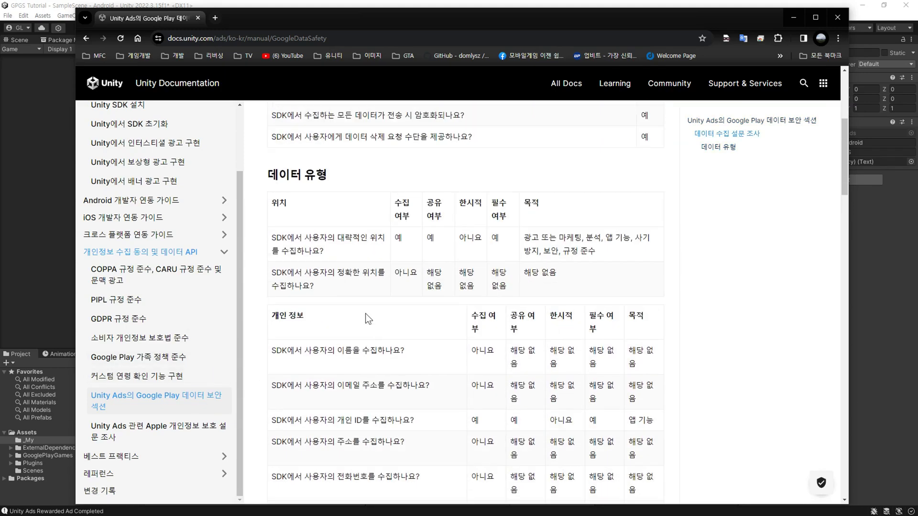
Review the Apple privacy survey page, then return to the Google Play data safety page.
click(196, 436)
scroll(370, 399, down, 3)
scroll(424, 371, down, 6)
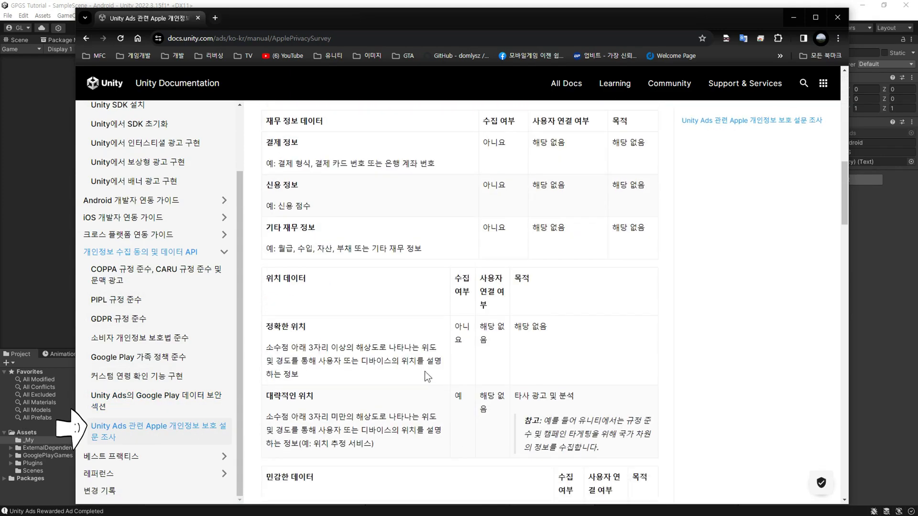
scroll(425, 371, up, 4)
scroll(417, 388, up, 5)
click(186, 402)
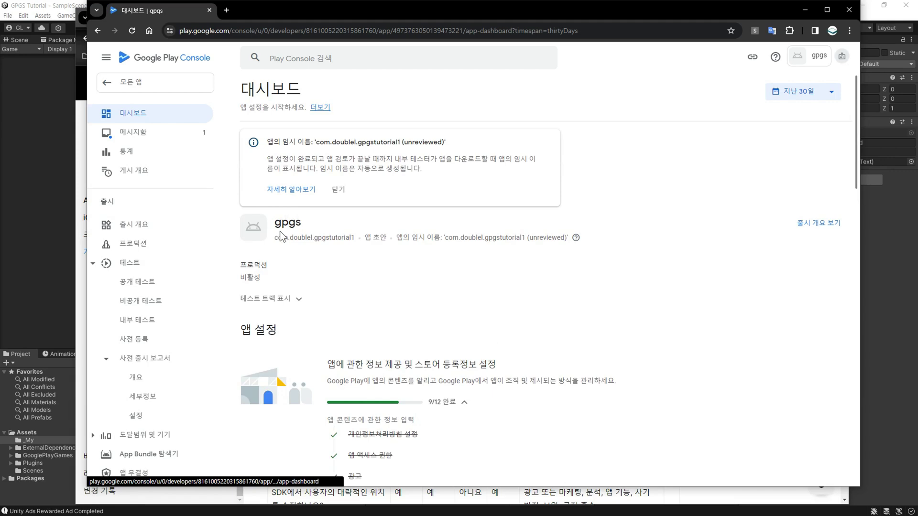
Dismiss the temporary app name notice and open the 앱 콘텐츠 (App content) page.
click(338, 189)
scroll(337, 203, down, 5)
scroll(355, 210, up, 2)
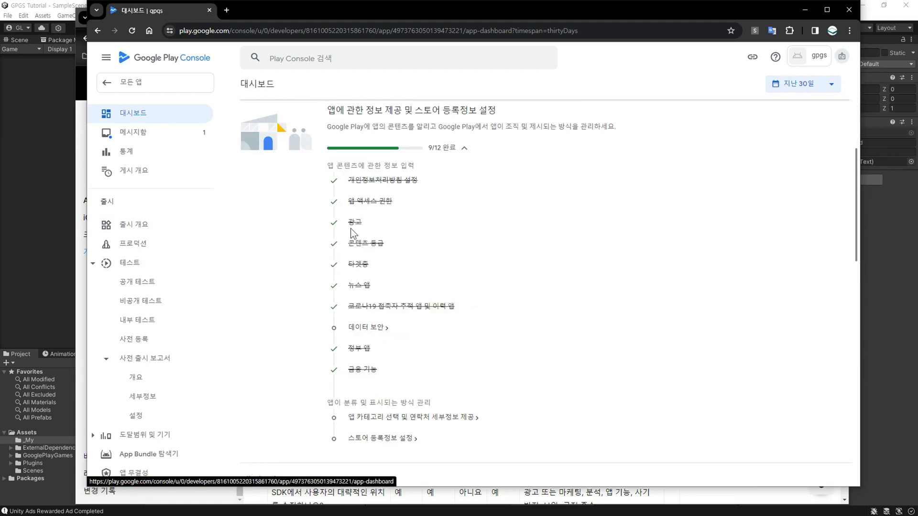
scroll(352, 232, up, 1)
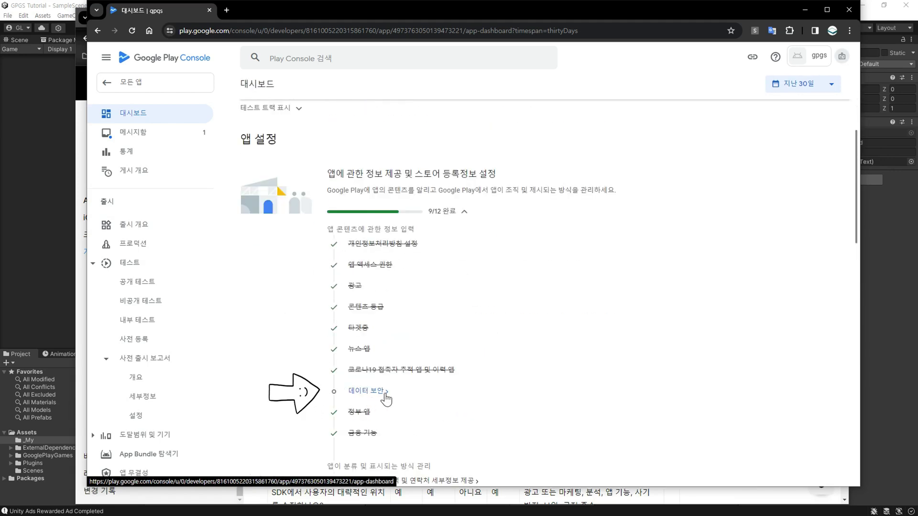
scroll(143, 315, down, 5)
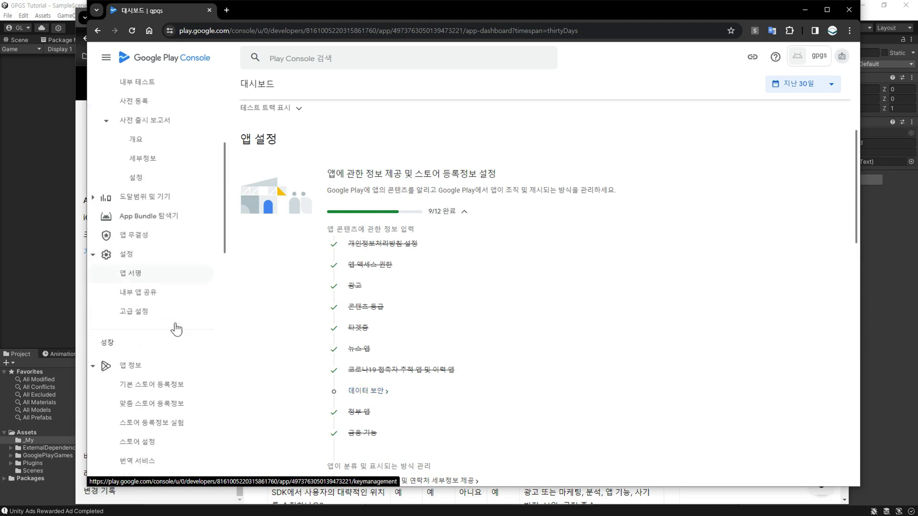
scroll(177, 325, down, 10)
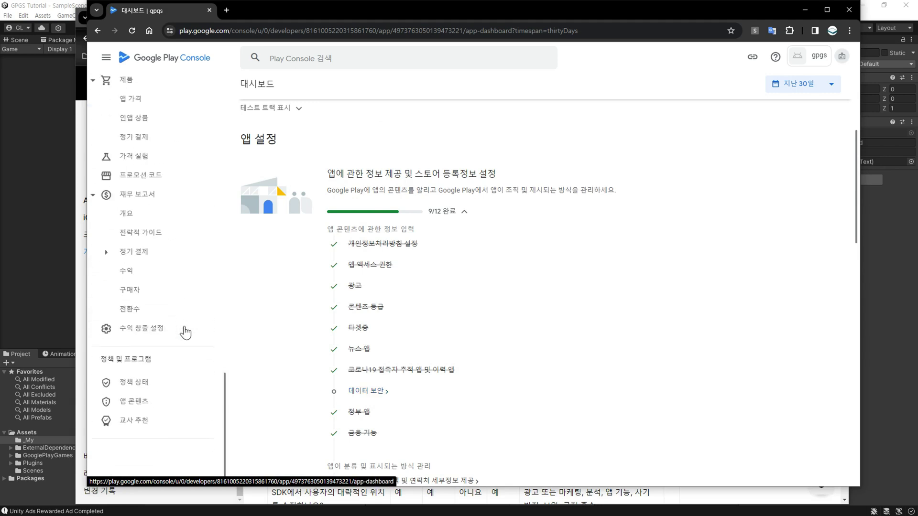
click(157, 405)
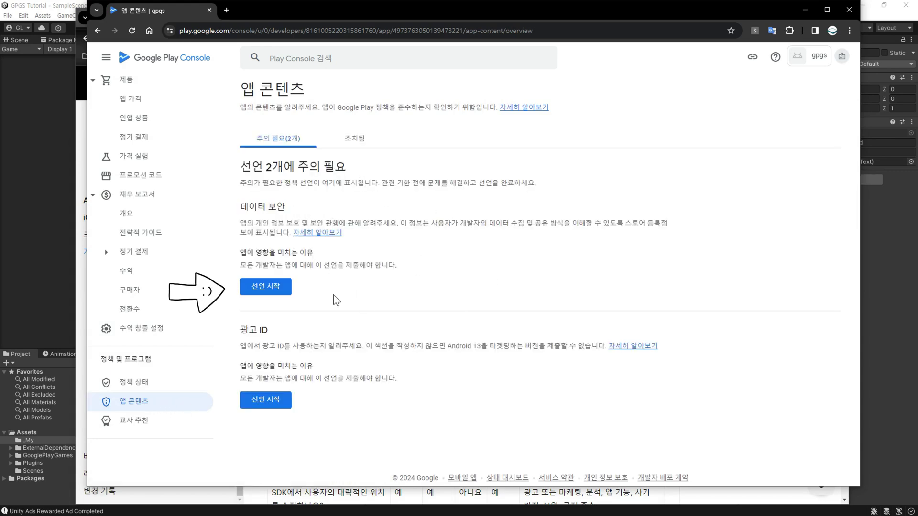
Start the 데이터 보안 (Data safety) declaration and continue past its overview.
click(270, 289)
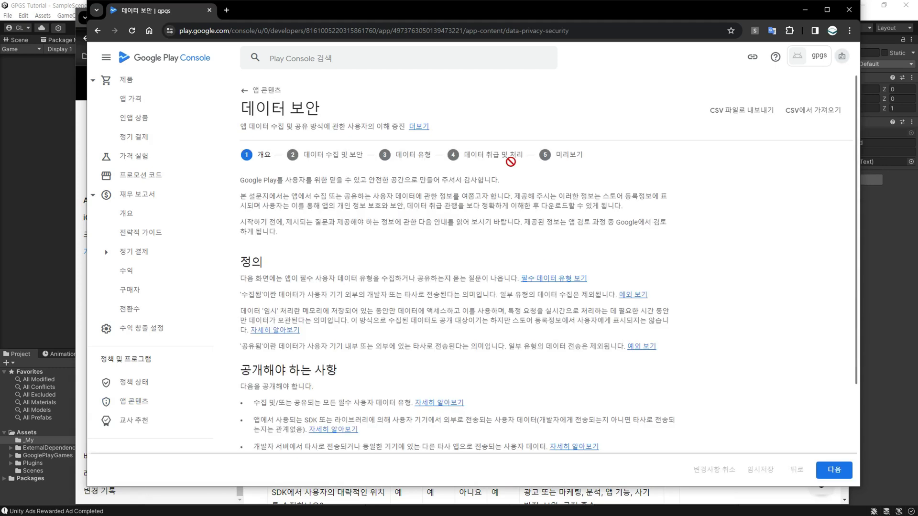
drag(493, 487, 493, 443)
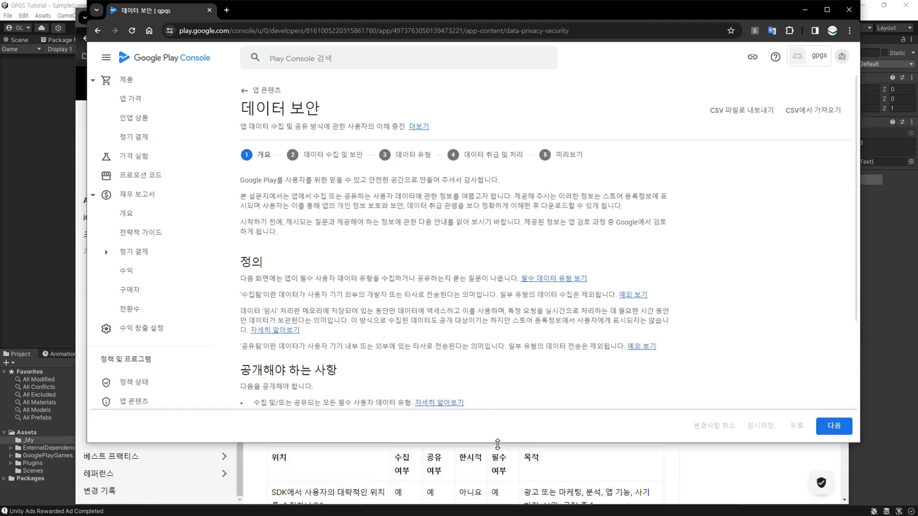
click(834, 433)
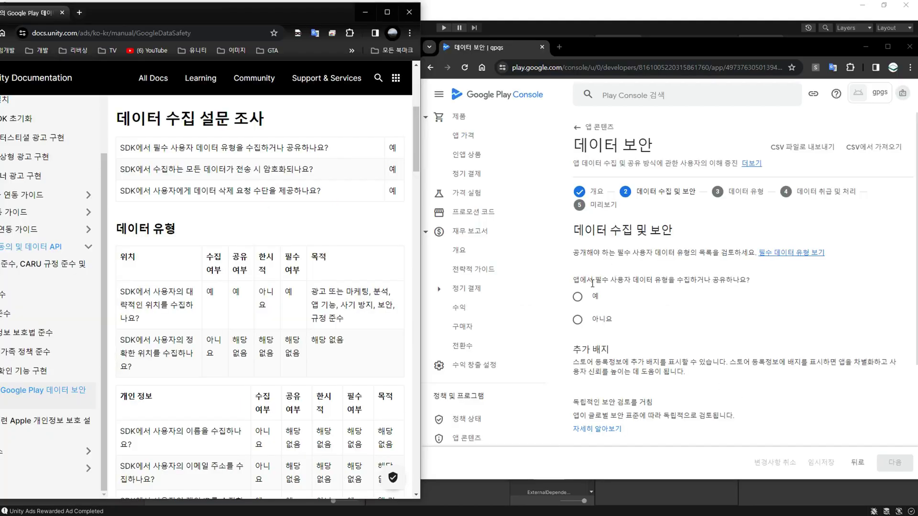
Answer yes to the app collecting or sharing user data.
drag(574, 280, 756, 281)
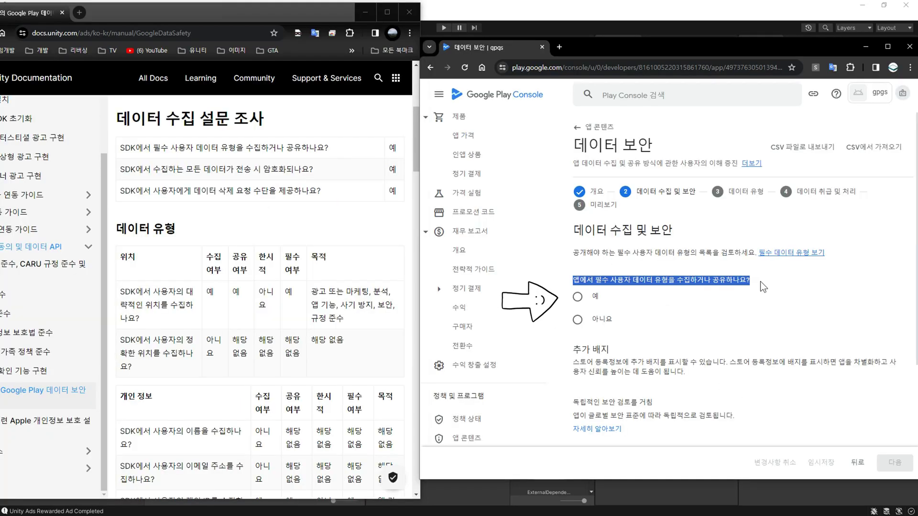
click(762, 282)
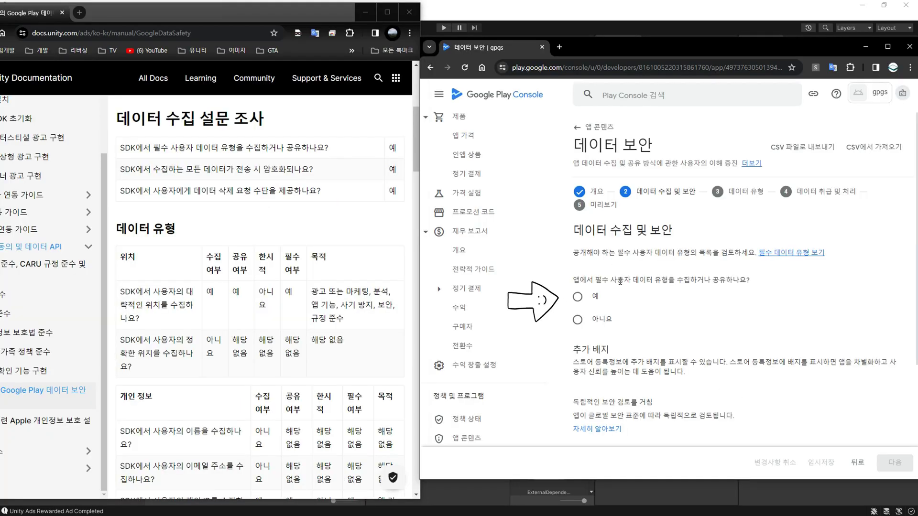
click(576, 298)
Confirm data is encrypted in transit and no account creation, then continue to Data types.
scroll(583, 278, down, 2)
drag(590, 255, 758, 257)
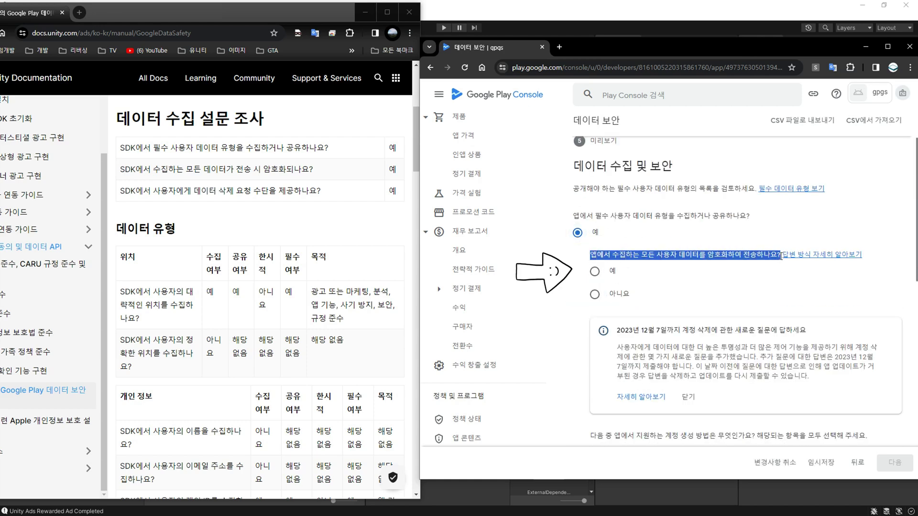
click(594, 271)
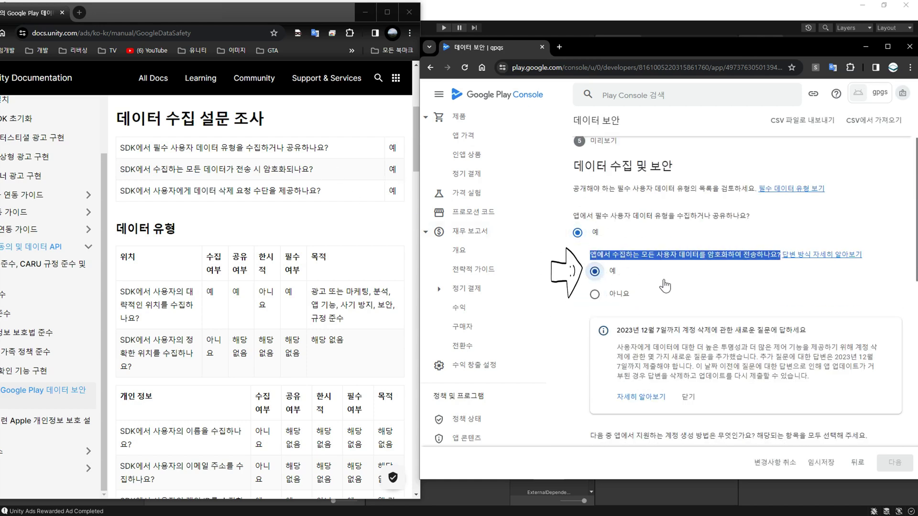
scroll(585, 280, down, 2)
scroll(576, 283, down, 2)
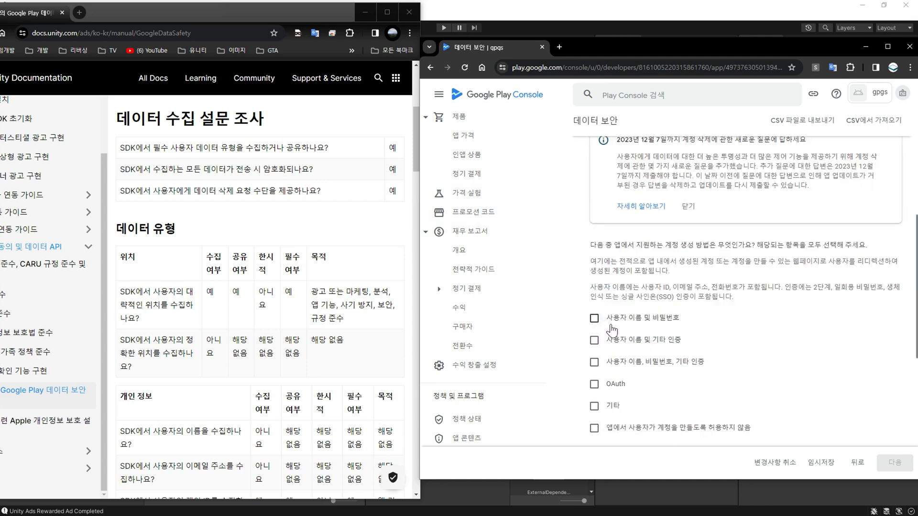
scroll(594, 314, down, 3)
scroll(664, 301, down, 1)
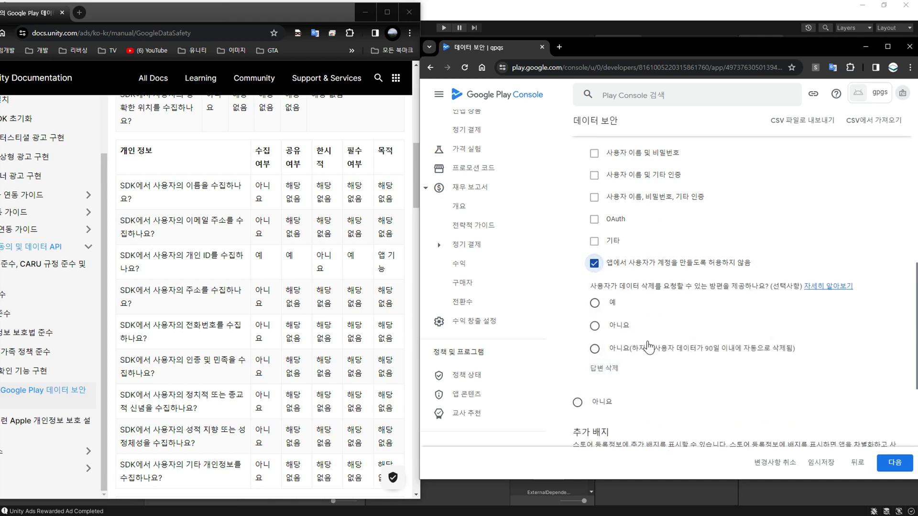
scroll(652, 348, up, 1)
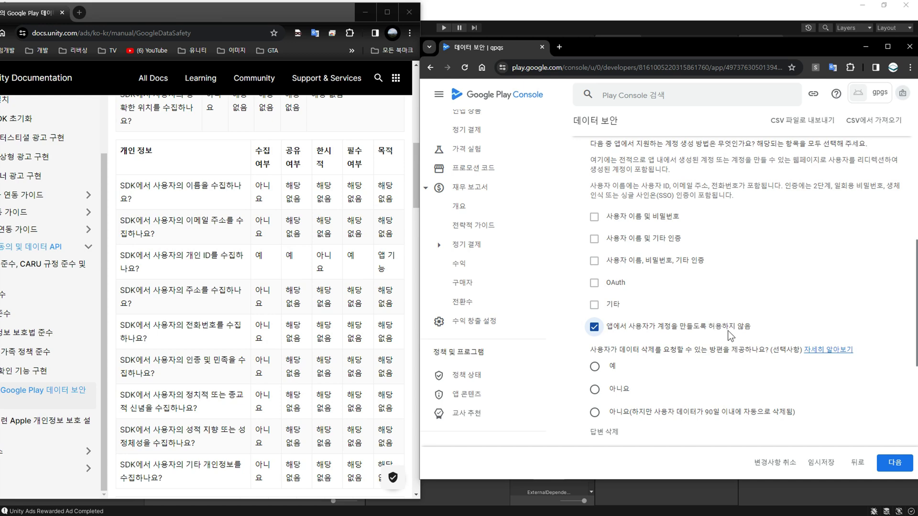
click(895, 463)
Declare approximate location and user ID as collected data types.
scroll(729, 185, down, 1)
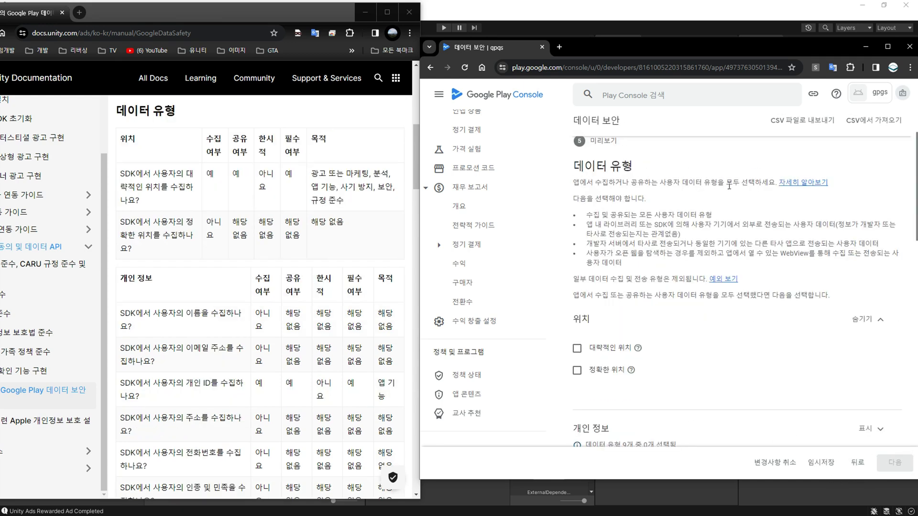
scroll(633, 296, down, 1)
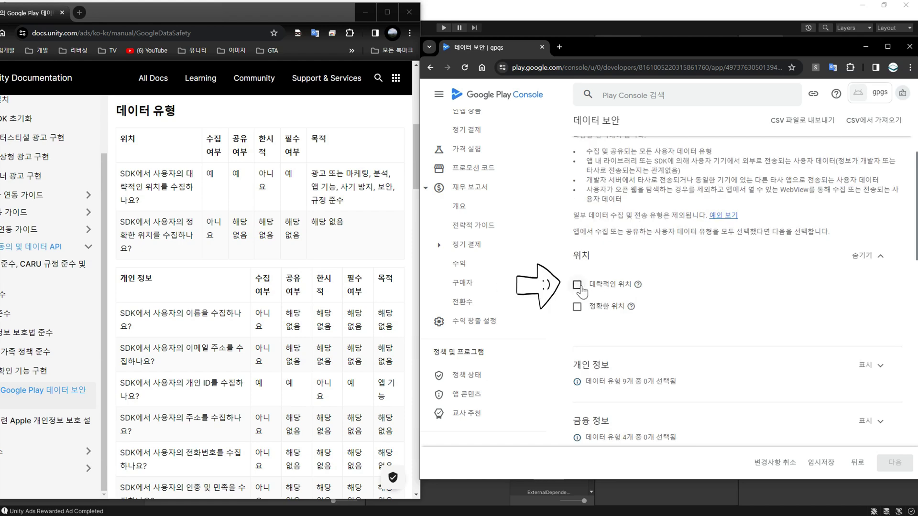
click(597, 286)
scroll(640, 276, down, 1)
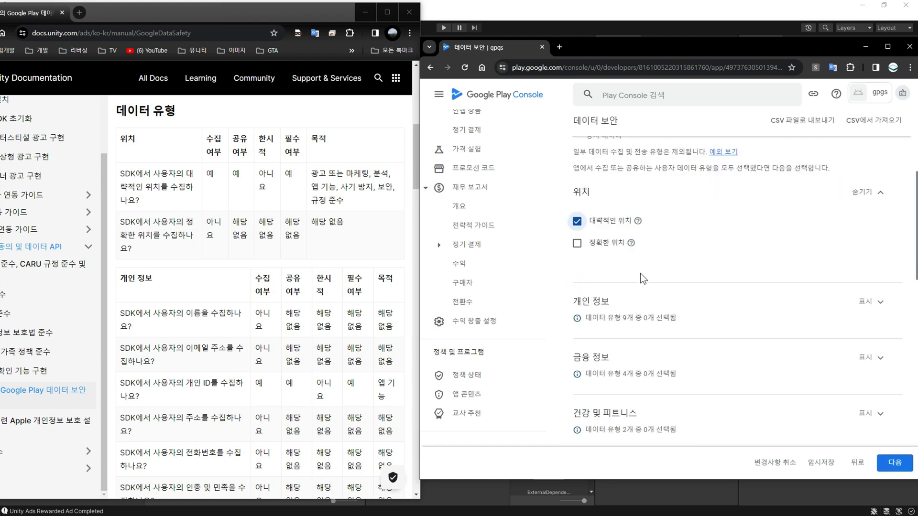
scroll(718, 267, down, 1)
click(880, 240)
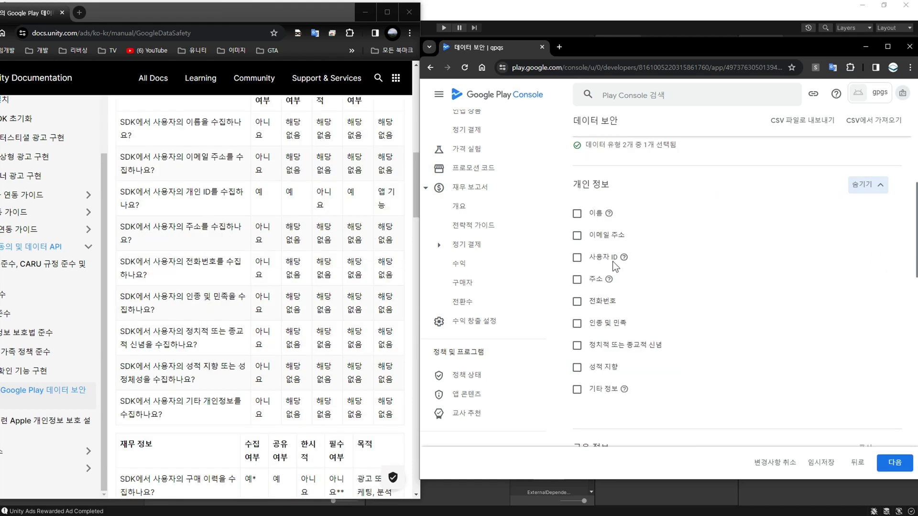
click(603, 257)
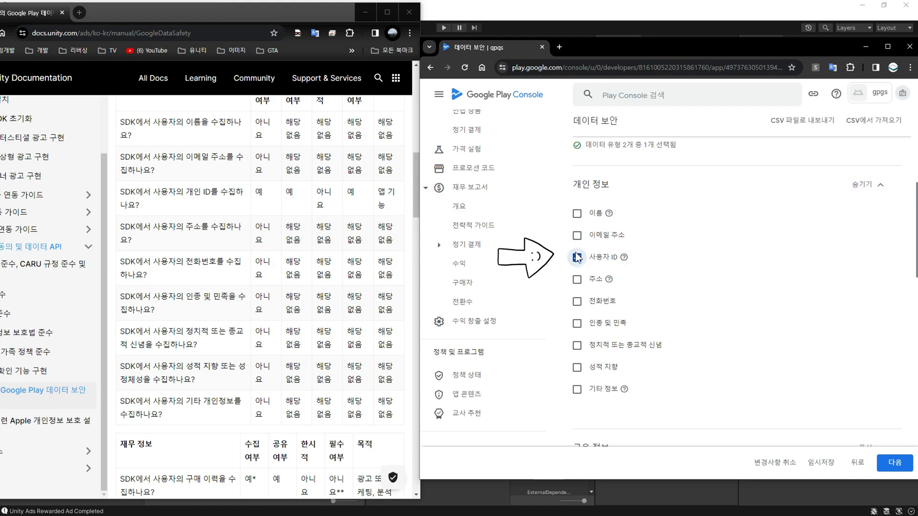
Add user payment info, app interactions, diagnostics and device or other ID, then continue.
scroll(664, 371, down, 3)
click(880, 262)
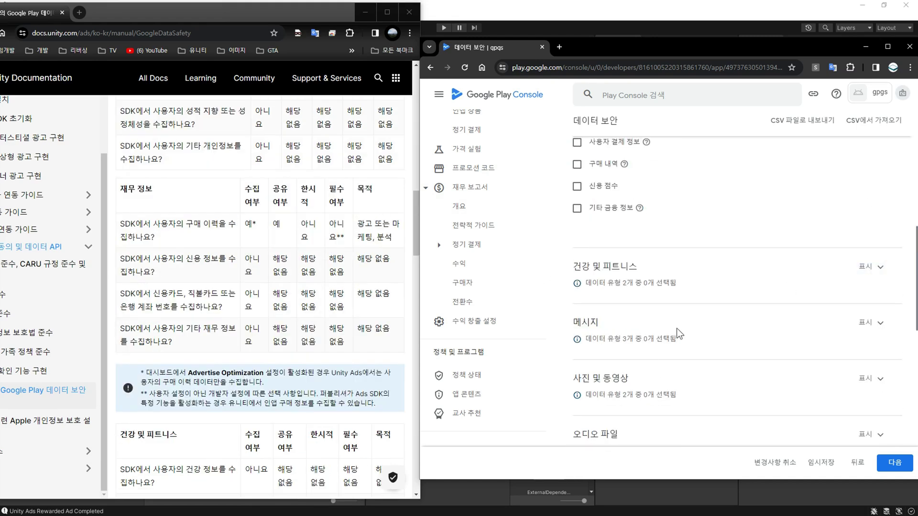
click(577, 269)
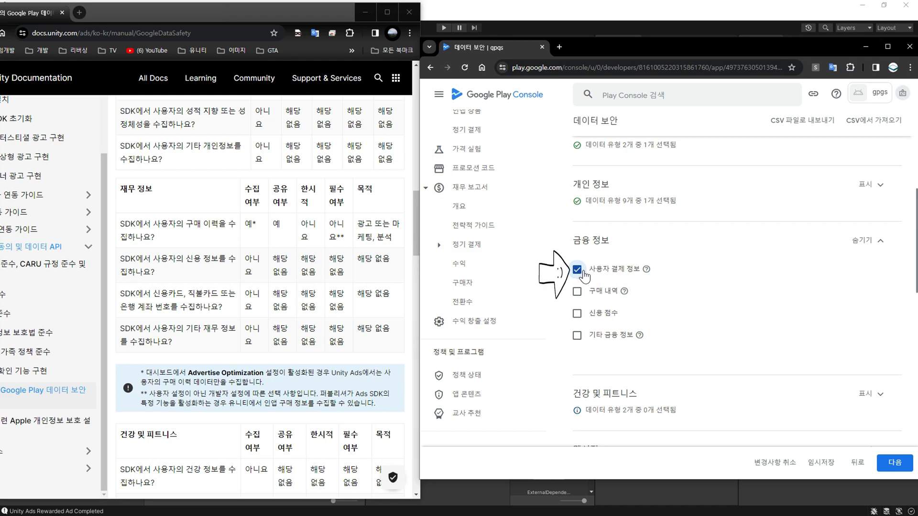
scroll(227, 228, down, 10)
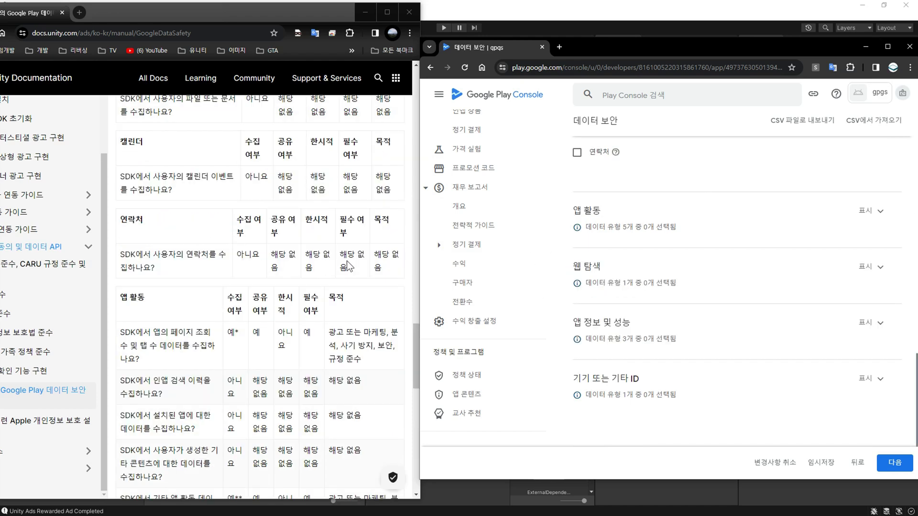
click(867, 219)
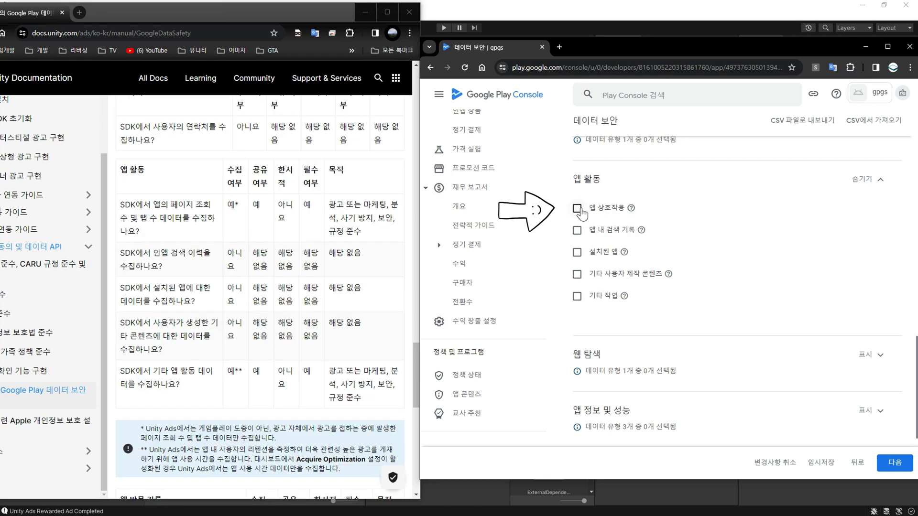
click(580, 211)
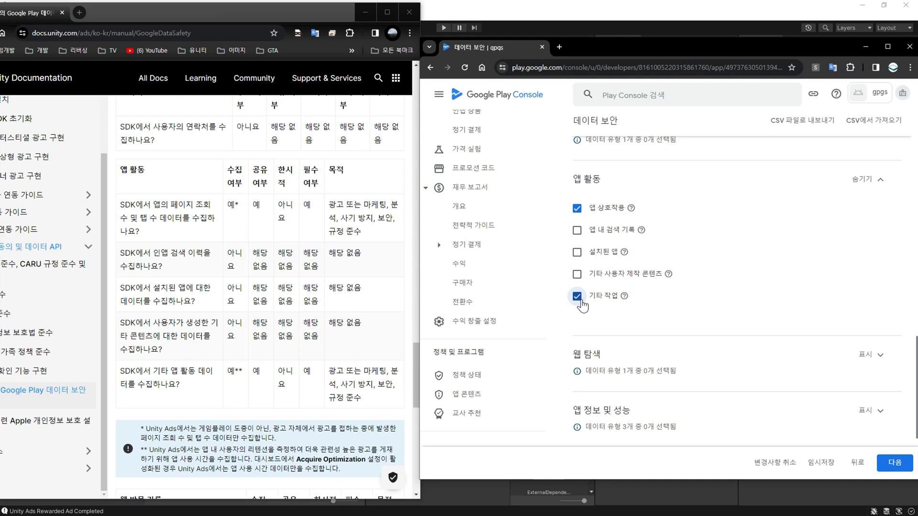
click(631, 282)
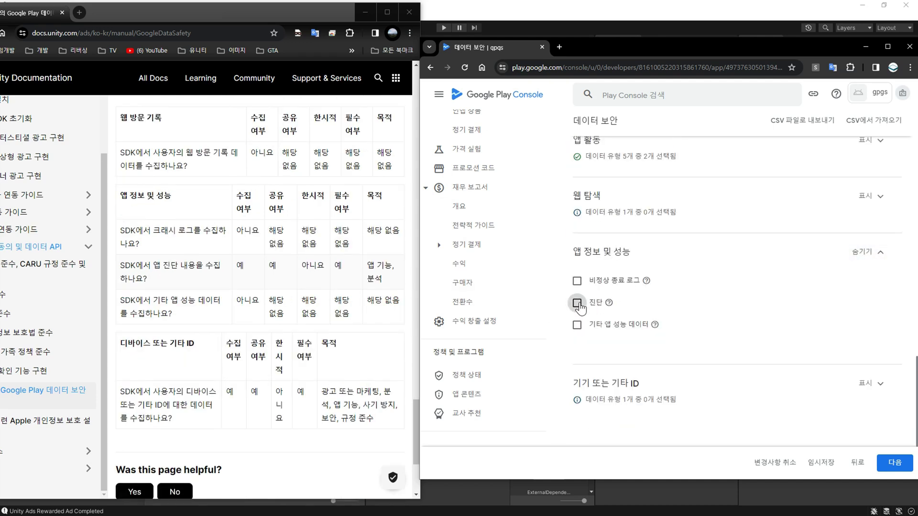
click(693, 382)
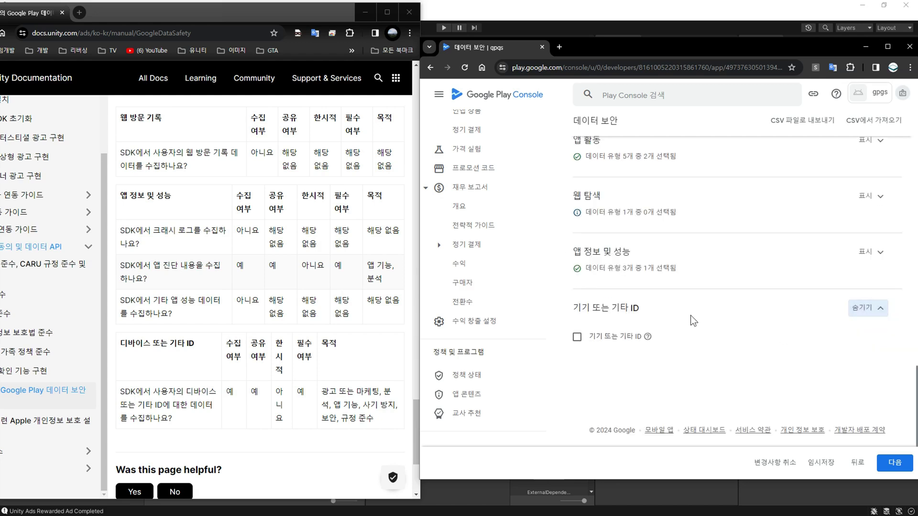
click(576, 338)
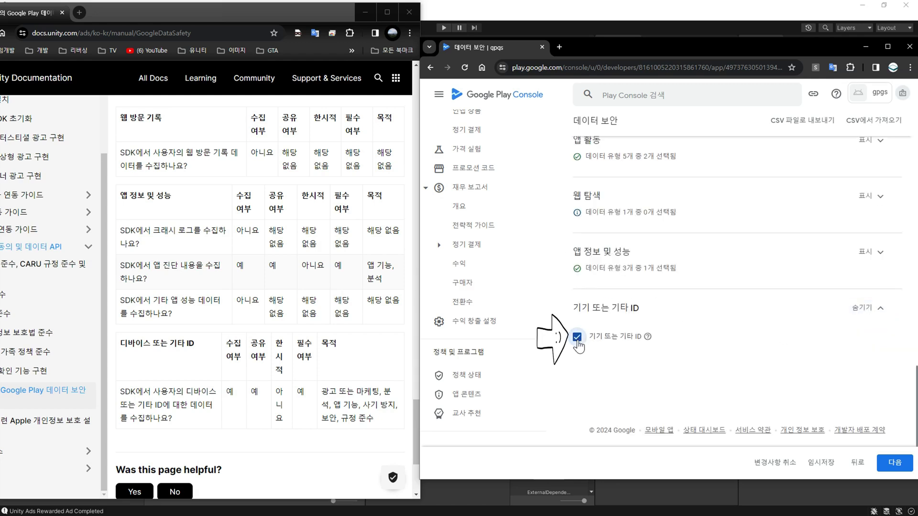
click(892, 464)
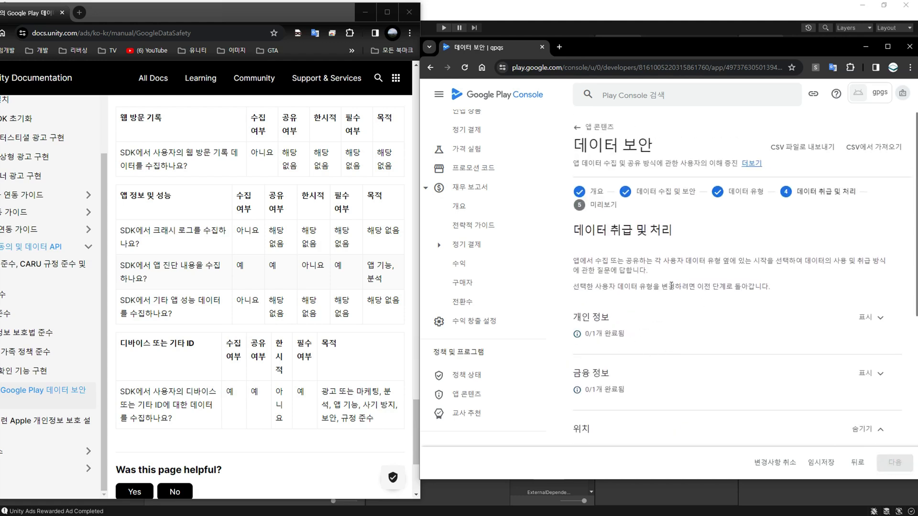
Mark approximate location as collected, not processed temporarily, and required.
scroll(655, 263, down, 3)
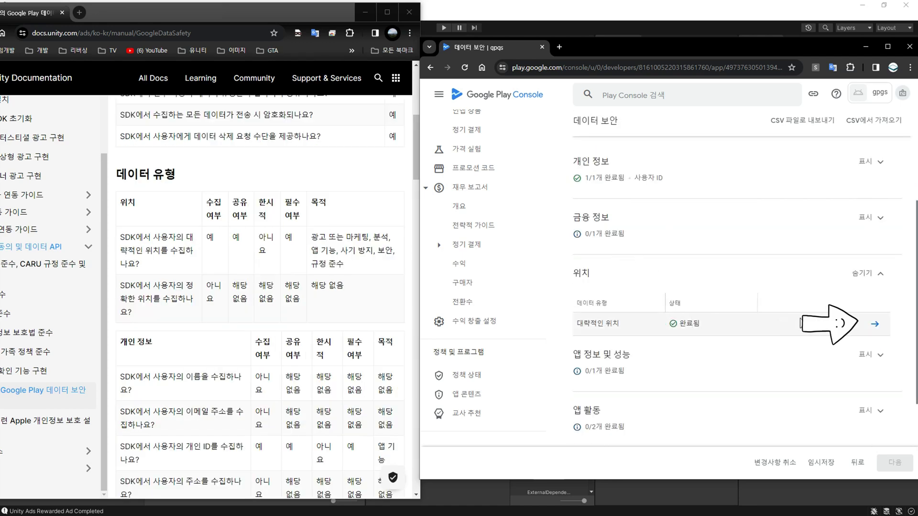
click(875, 324)
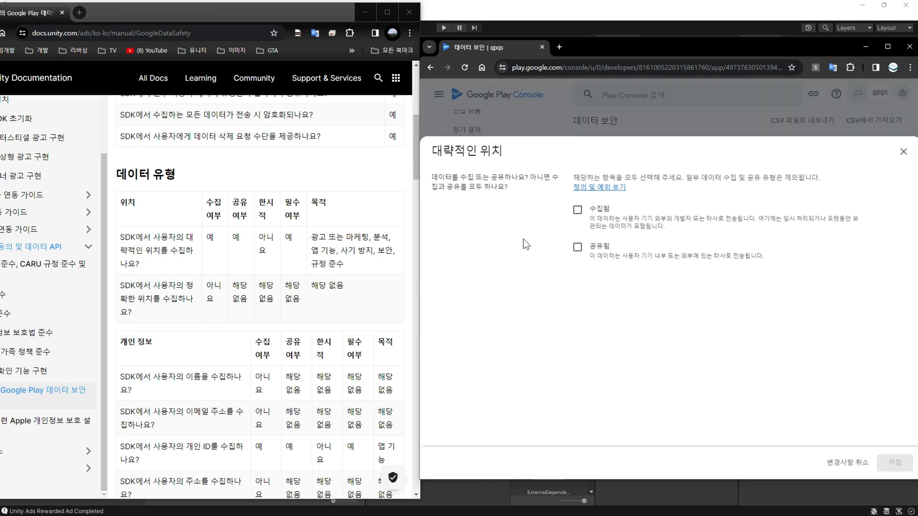
click(577, 210)
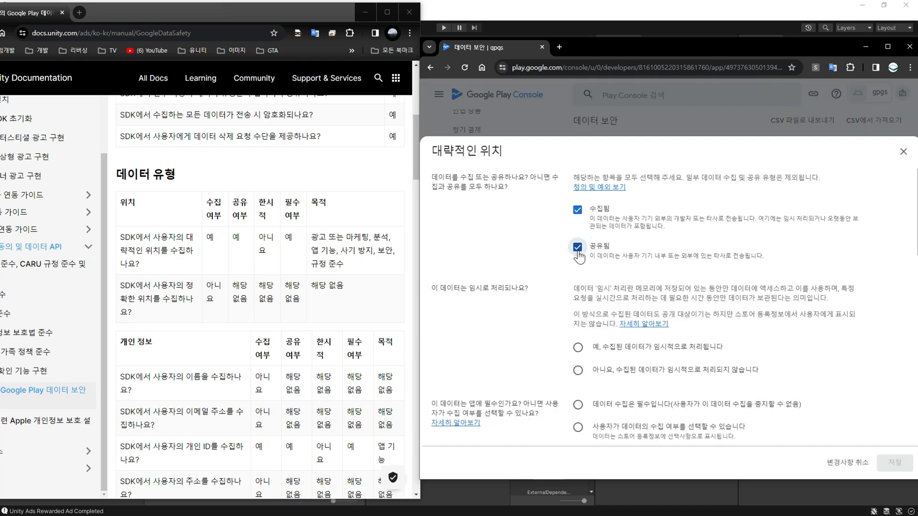
scroll(594, 277, down, 3)
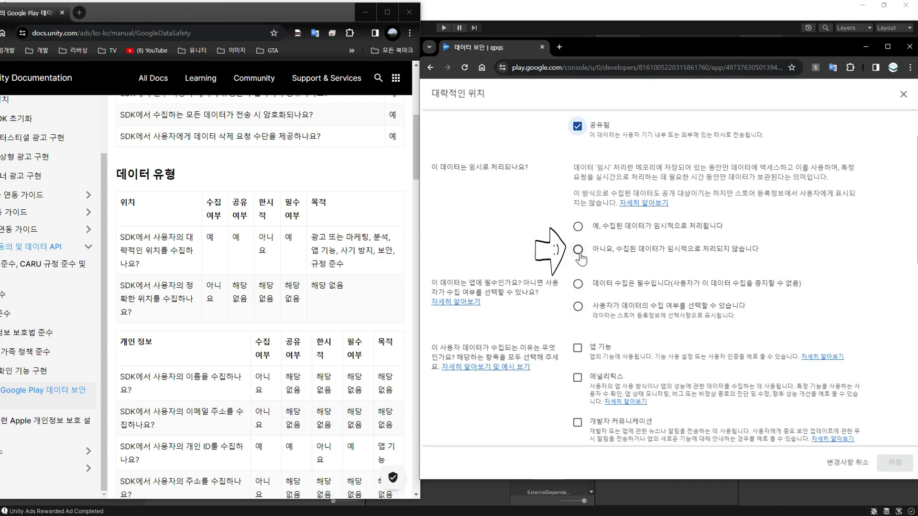
click(577, 249)
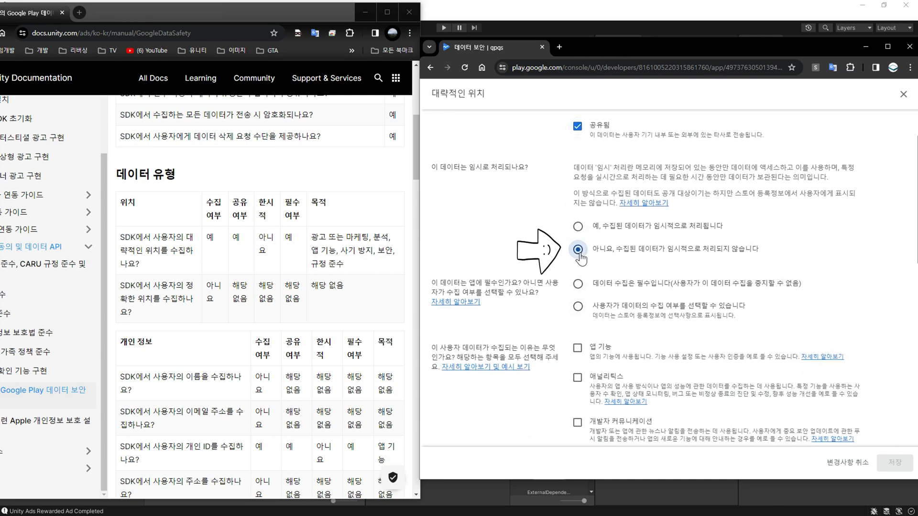
click(578, 283)
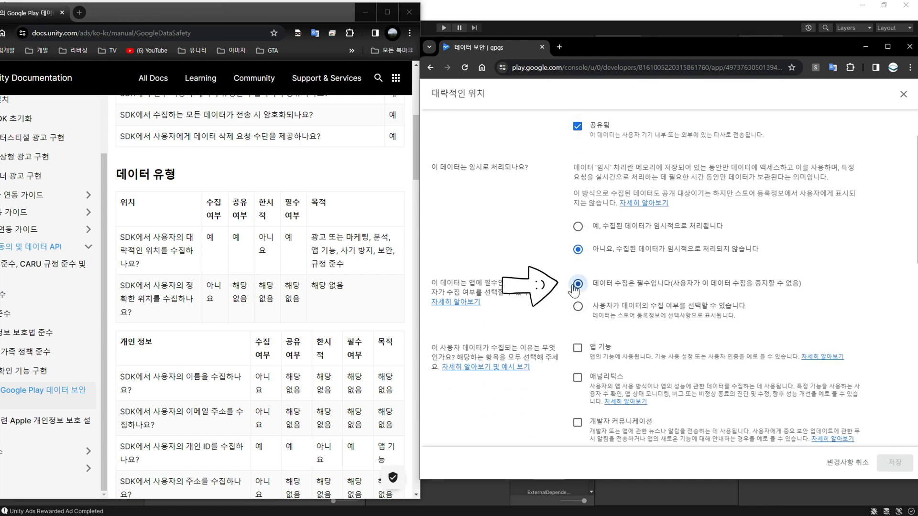
Set advertising as a collection purpose, app functionality and advertising as sharing purposes, and save.
scroll(610, 289, down, 3)
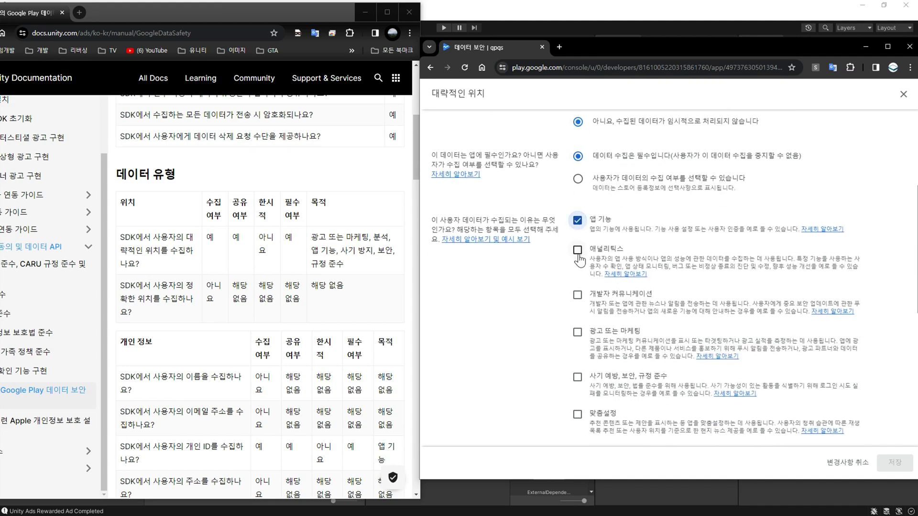
click(577, 333)
scroll(581, 321, down, 3)
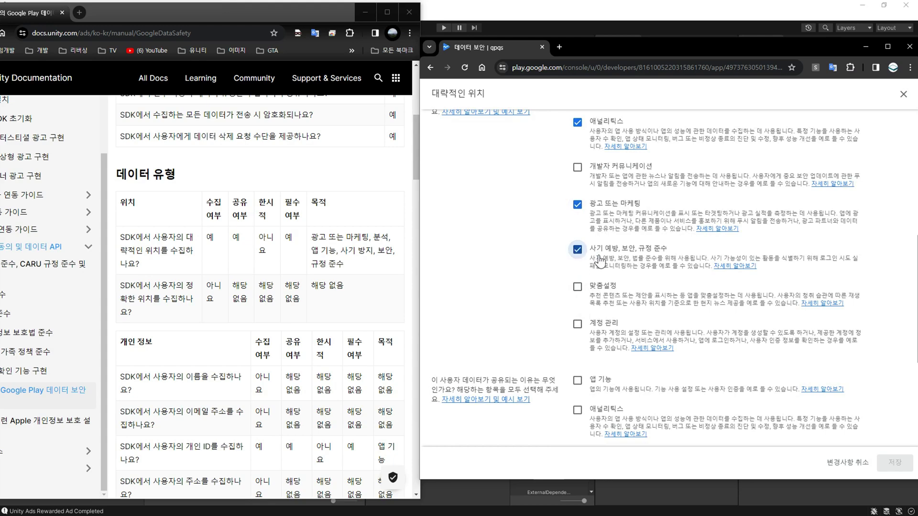
scroll(561, 271, down, 3)
click(577, 253)
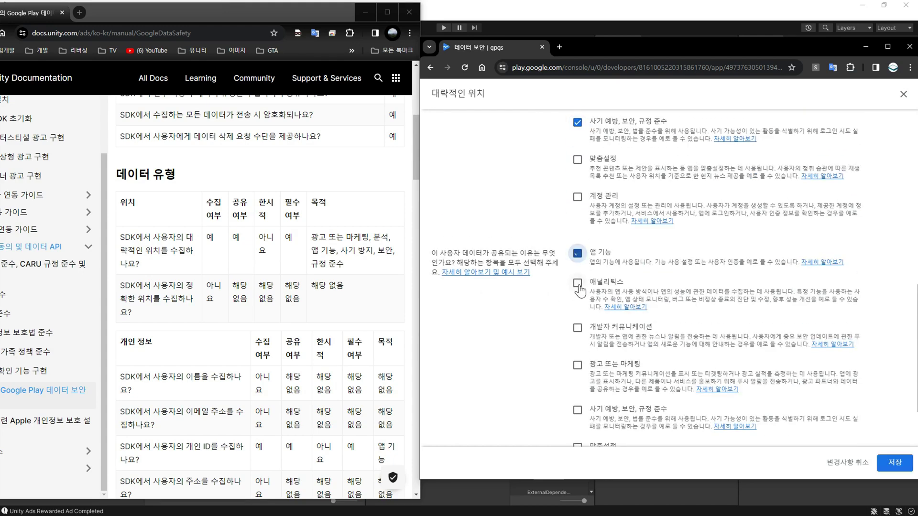
scroll(573, 291, down, 2)
click(577, 282)
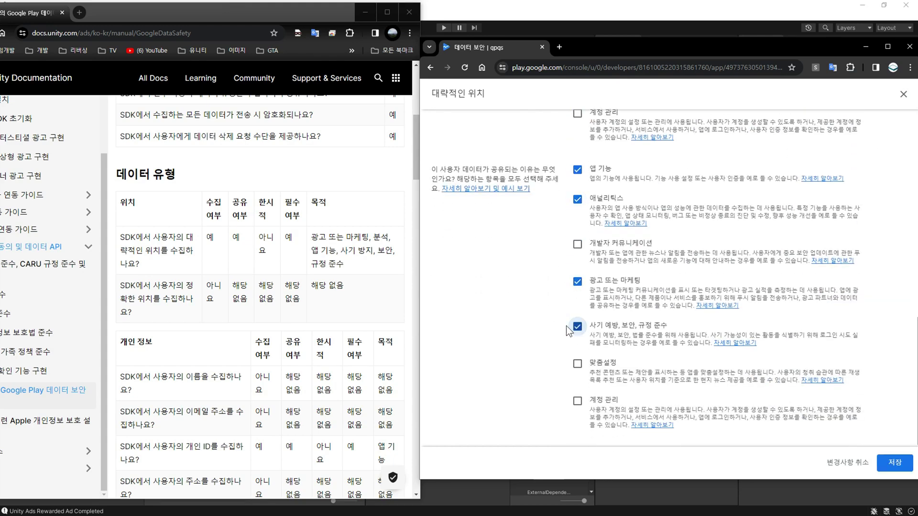
click(894, 462)
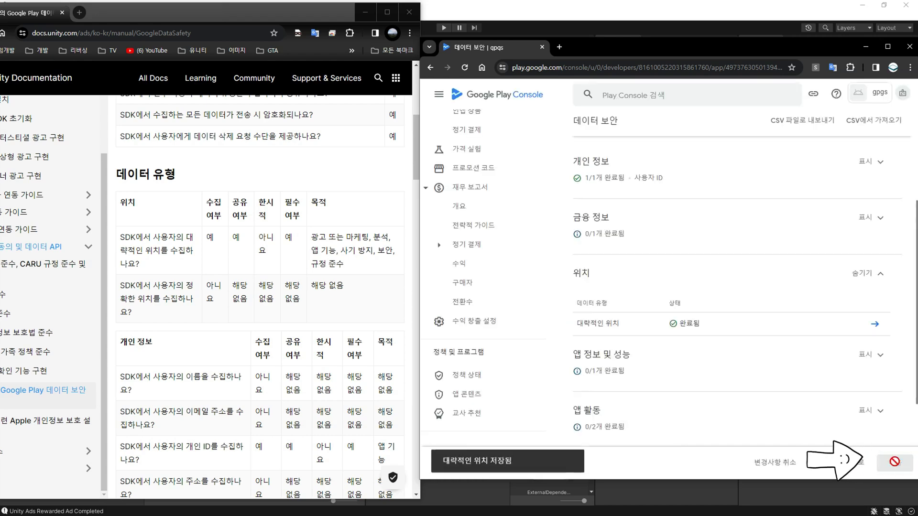
Declare user ID collected, not temporary, required, shared for app functionality, and save.
click(883, 166)
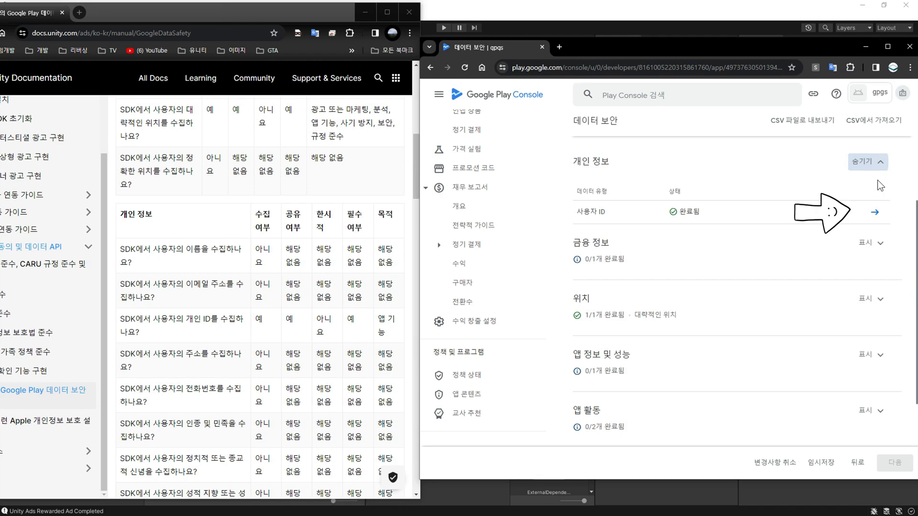
click(875, 214)
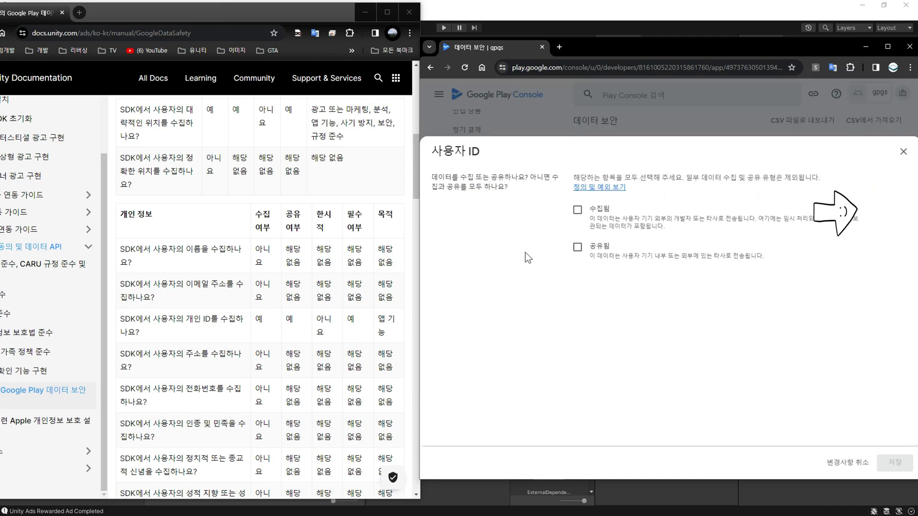
click(577, 212)
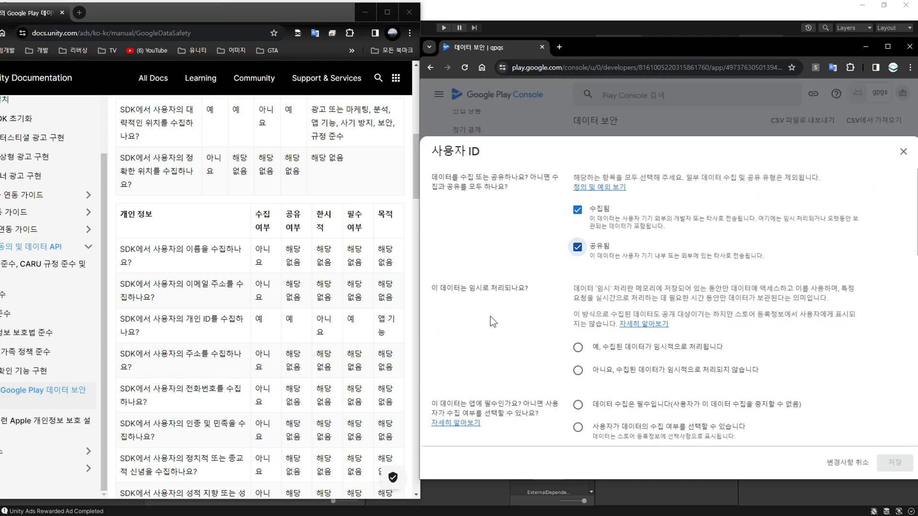
click(576, 371)
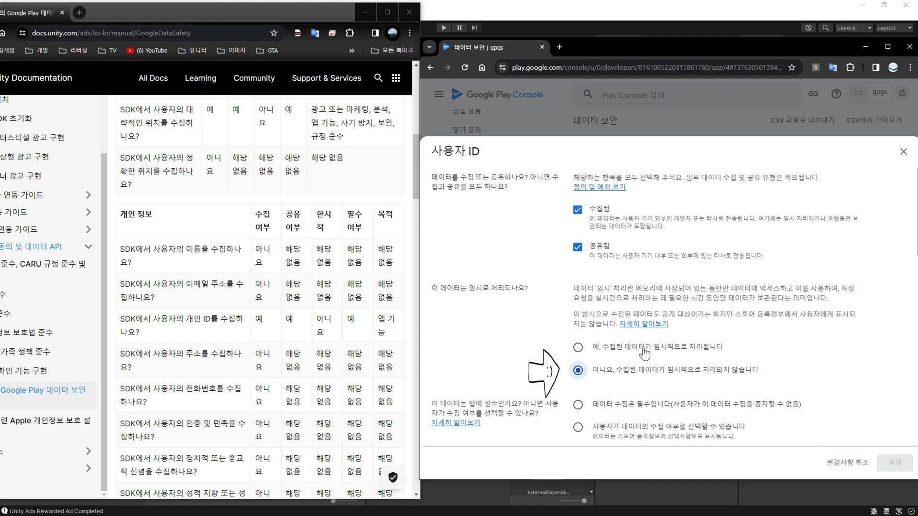
scroll(643, 353, down, 3)
click(578, 220)
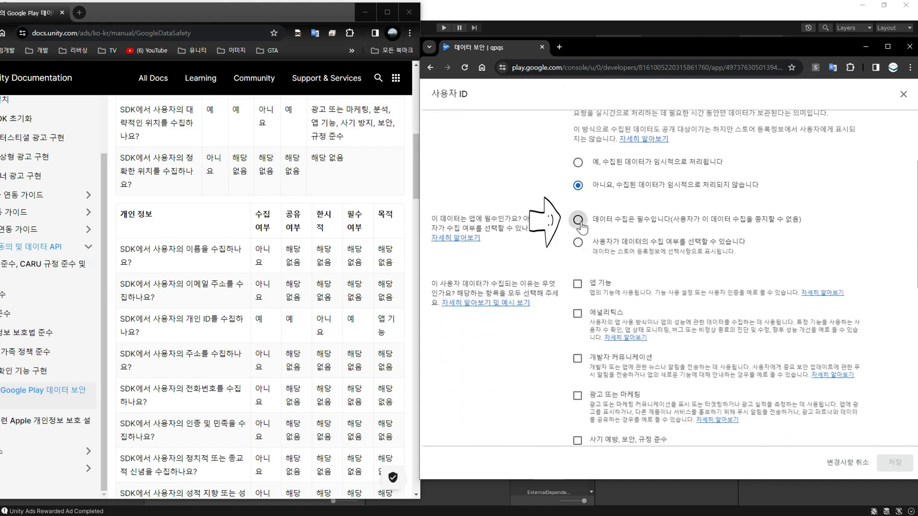
scroll(616, 282, down, 2)
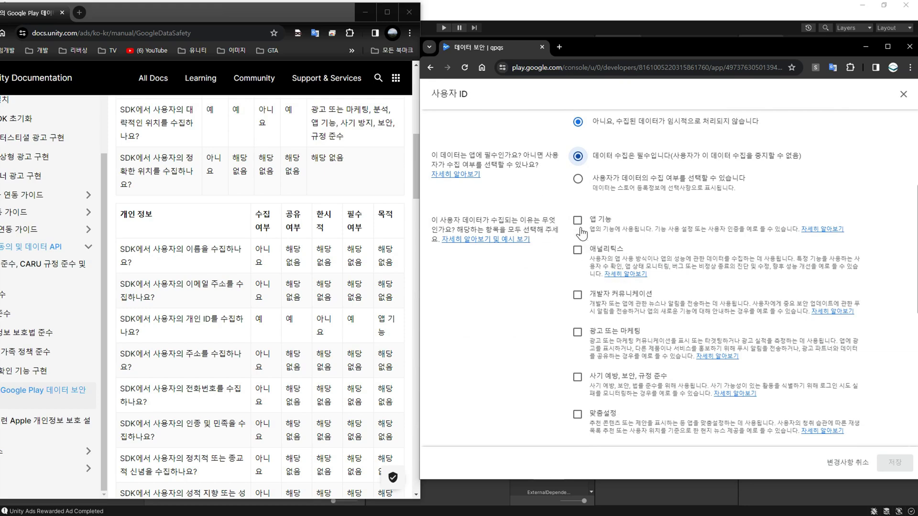
scroll(574, 319, down, 5)
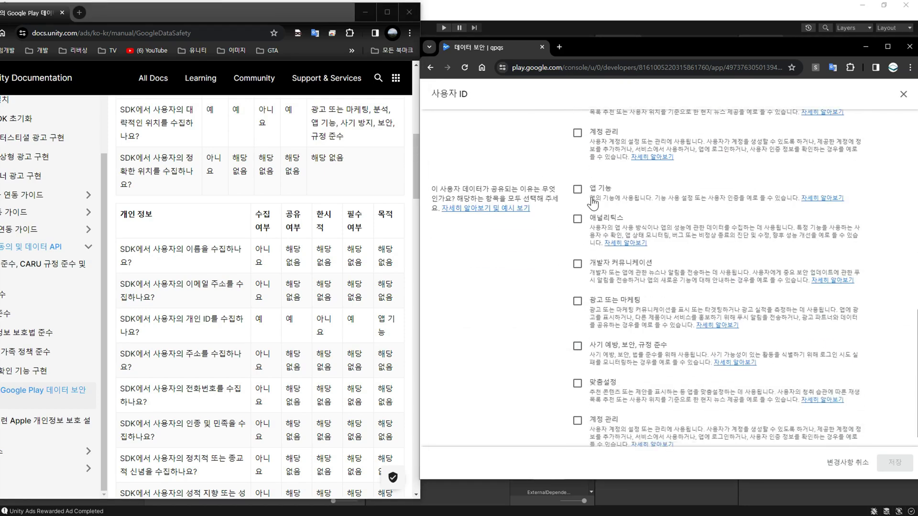
click(579, 190)
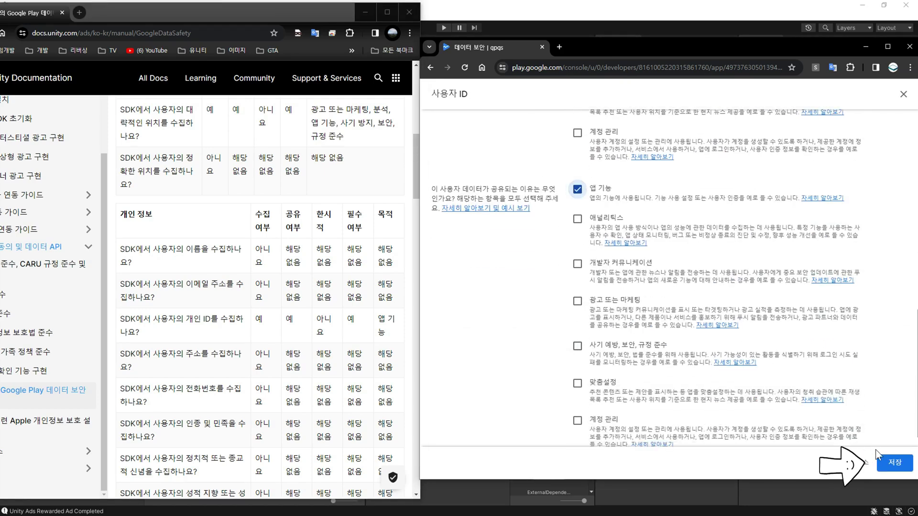
click(891, 464)
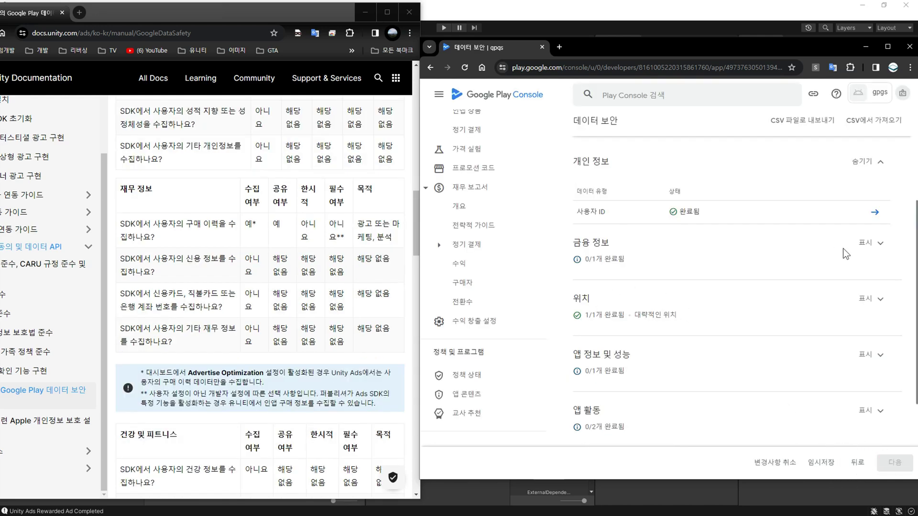
Declare user payment info collected, not temporary, optional, shared for advertising or marketing, and save.
click(876, 246)
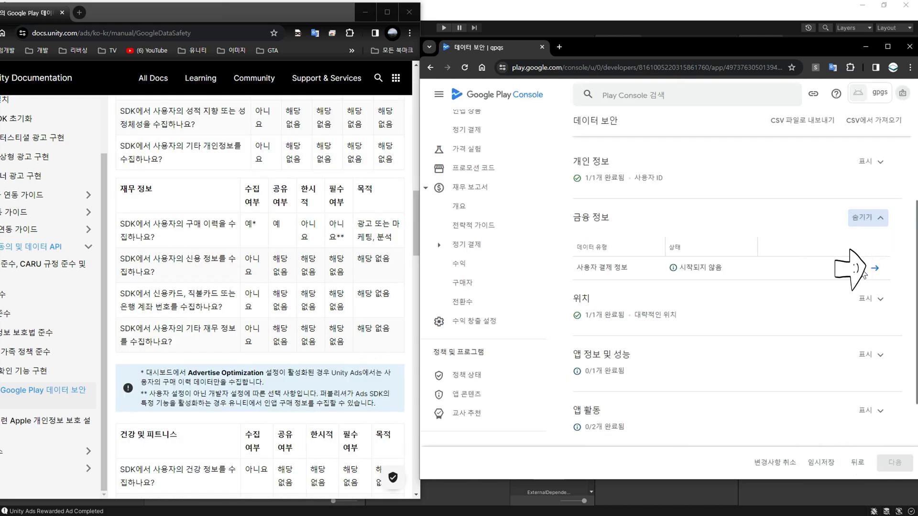
click(874, 268)
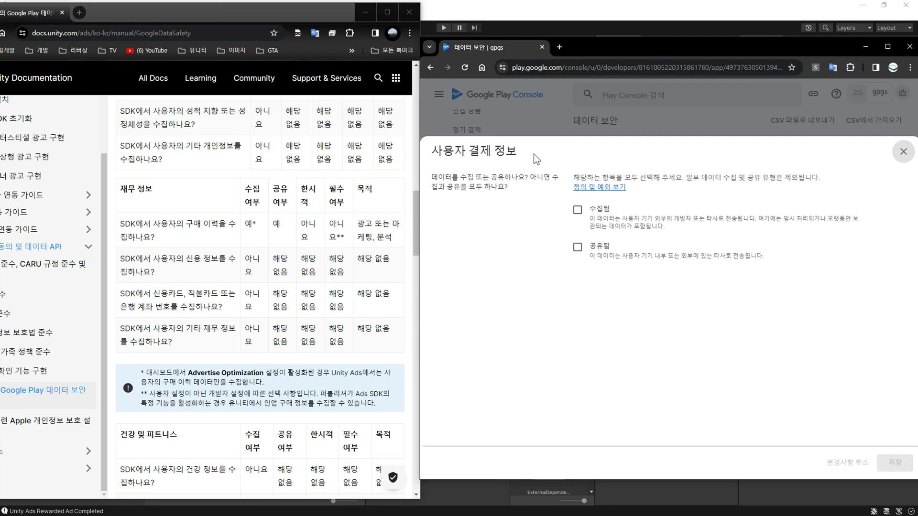
click(577, 210)
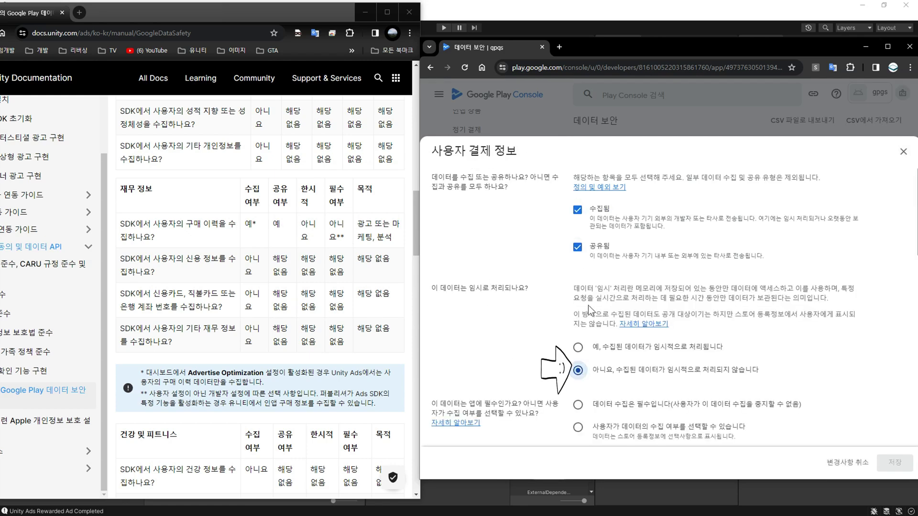
click(577, 370)
scroll(617, 288, down, 4)
click(579, 244)
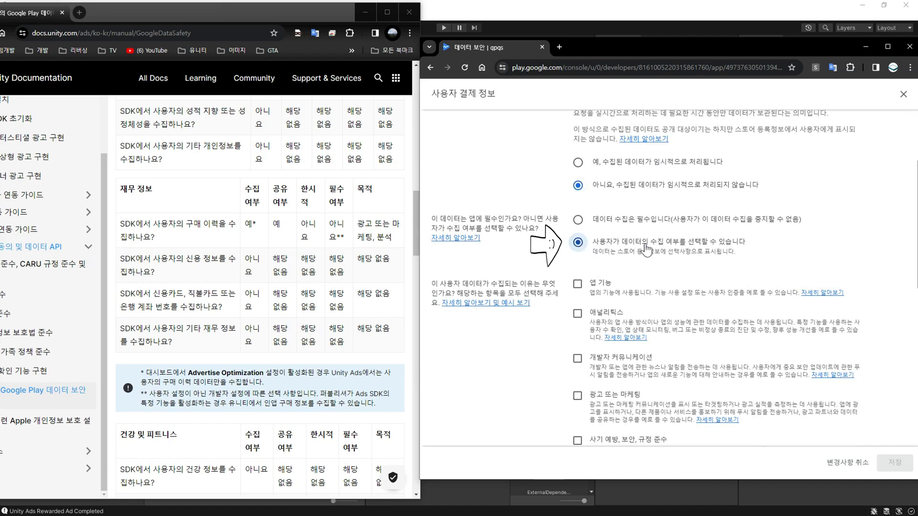
scroll(570, 319, down, 3)
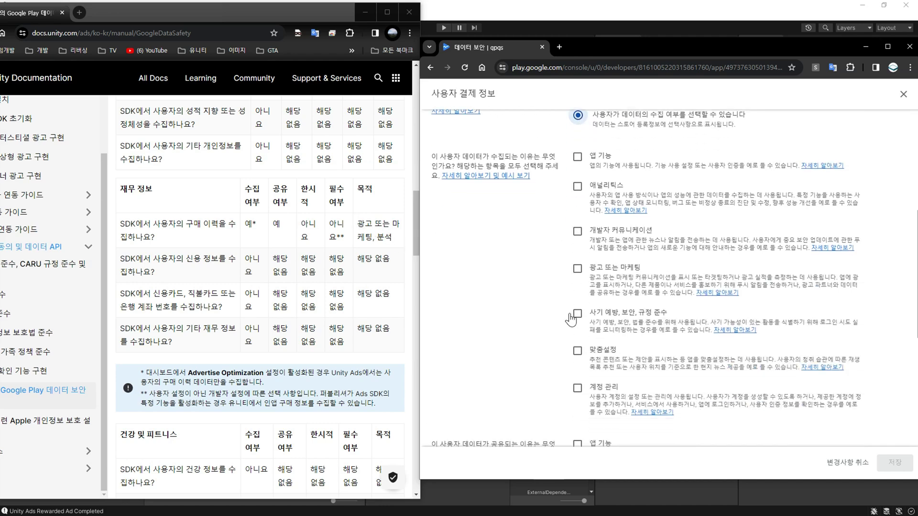
scroll(580, 297, down, 4)
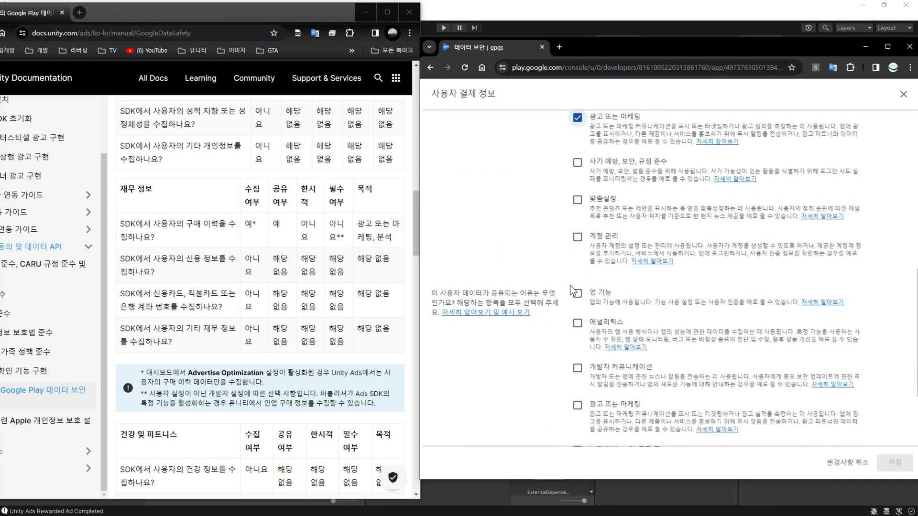
click(577, 365)
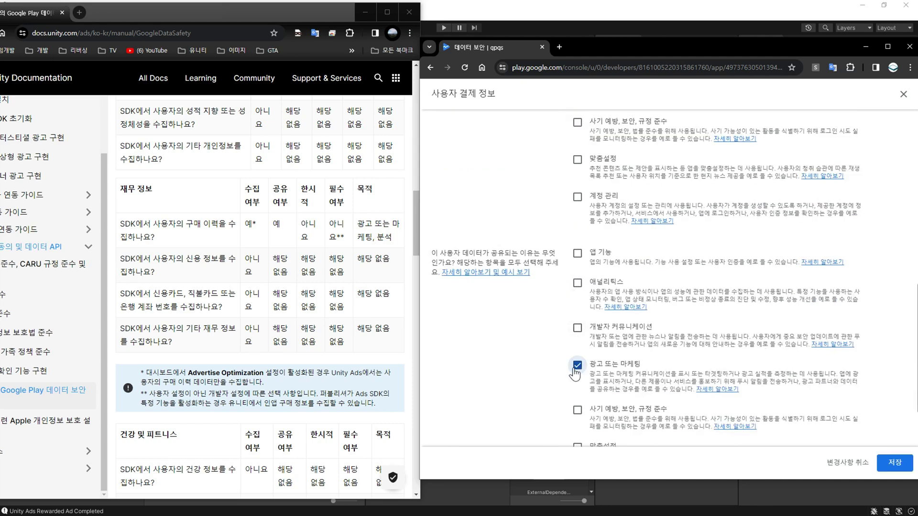
scroll(536, 334, down, 2)
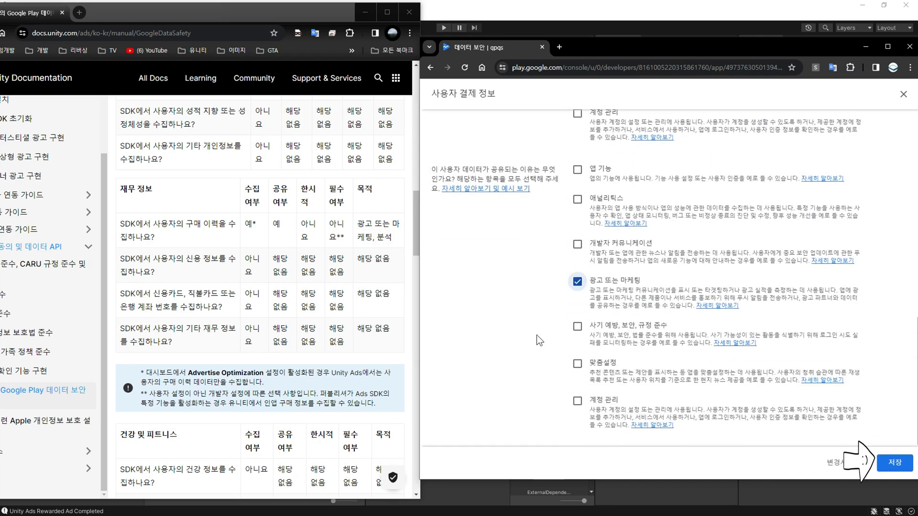
click(889, 462)
Mark app interactions as collected, not processed ephemerally, and required.
scroll(641, 287, down, 2)
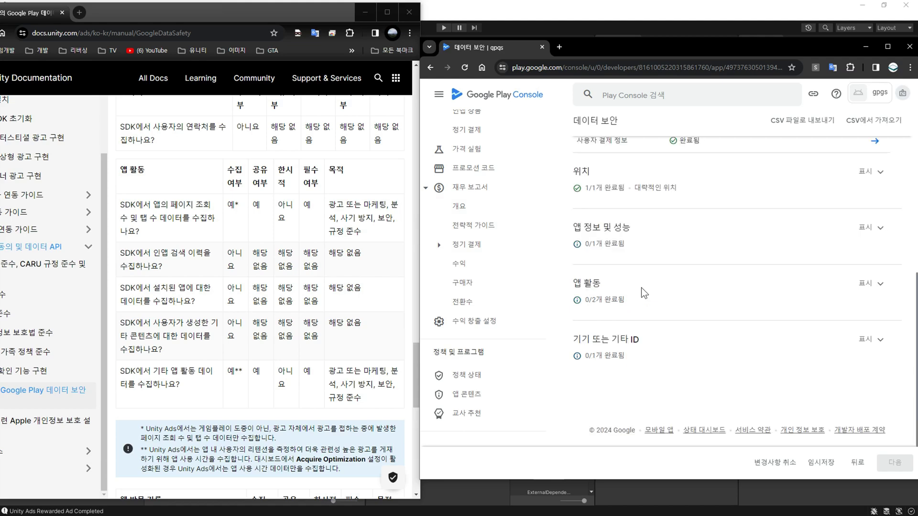
click(866, 283)
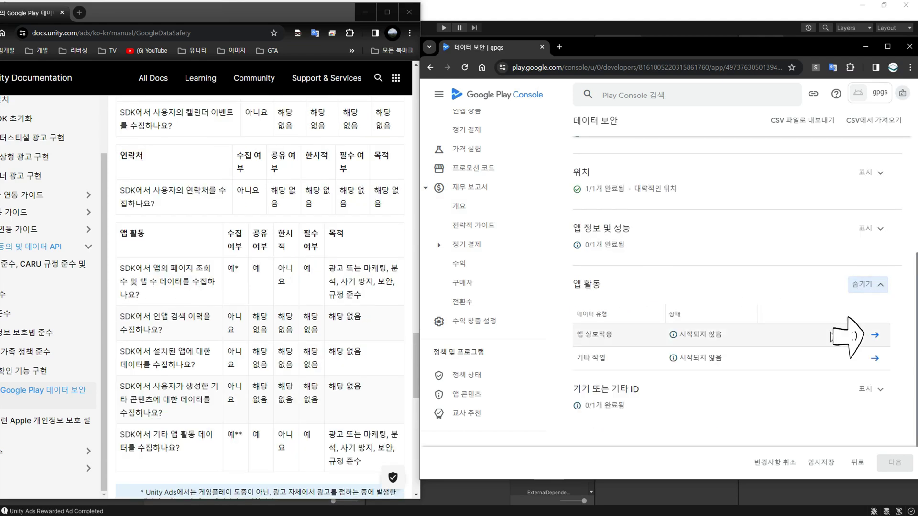
click(875, 334)
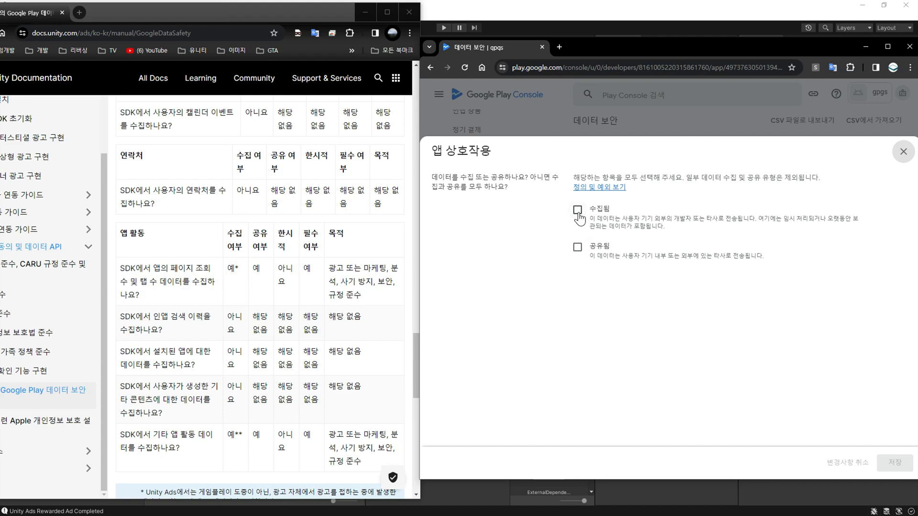
click(578, 211)
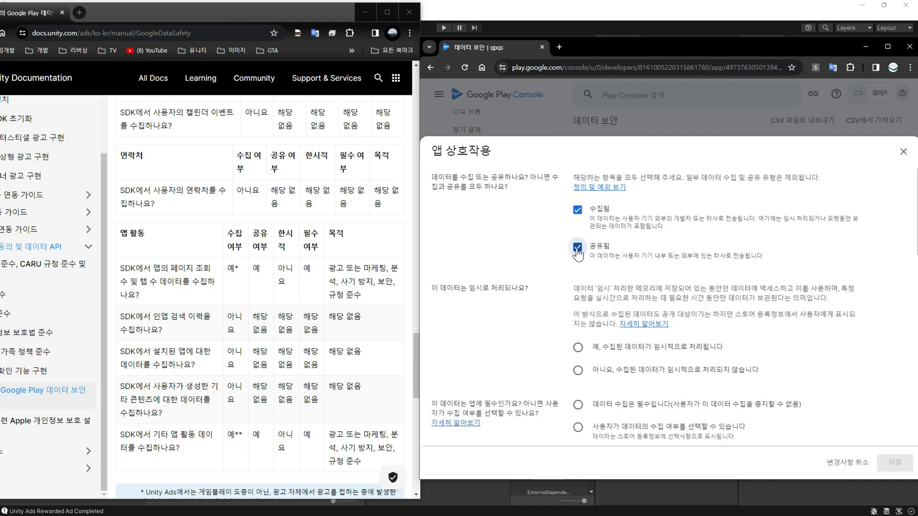
click(577, 369)
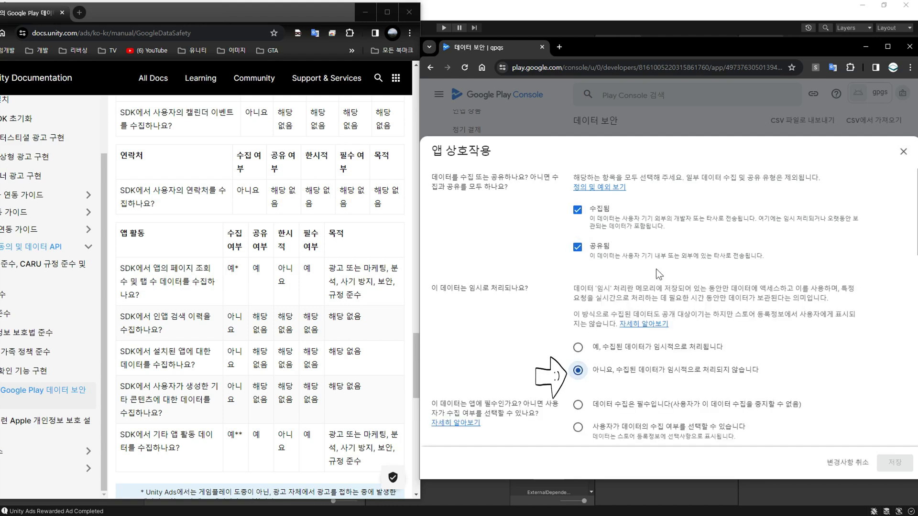
scroll(657, 268, down, 1)
scroll(657, 268, down, 3)
click(577, 219)
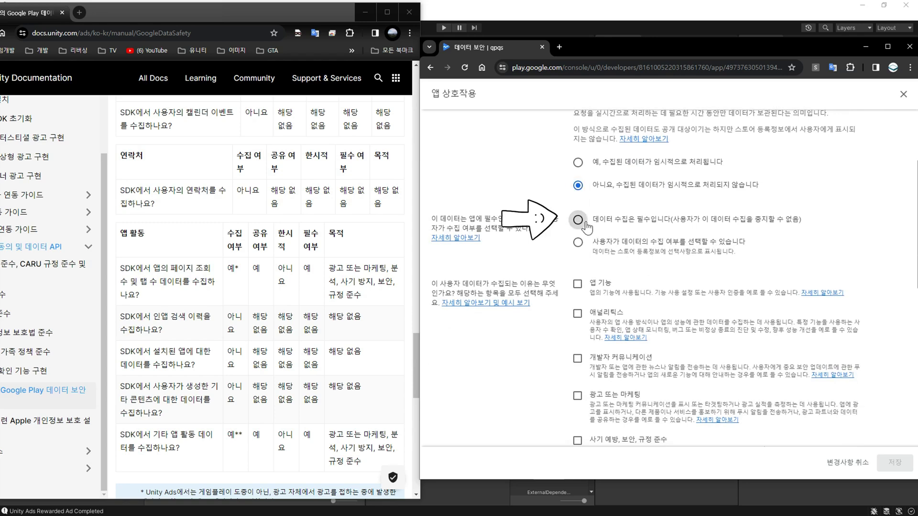
Share app interaction data for analytics and advertising or marketing, and save.
scroll(525, 238, down, 3)
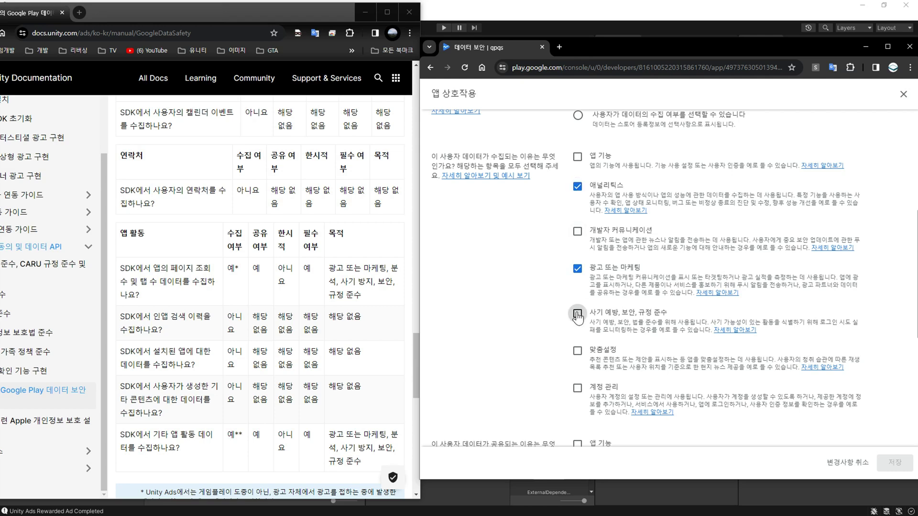
scroll(601, 318, down, 4)
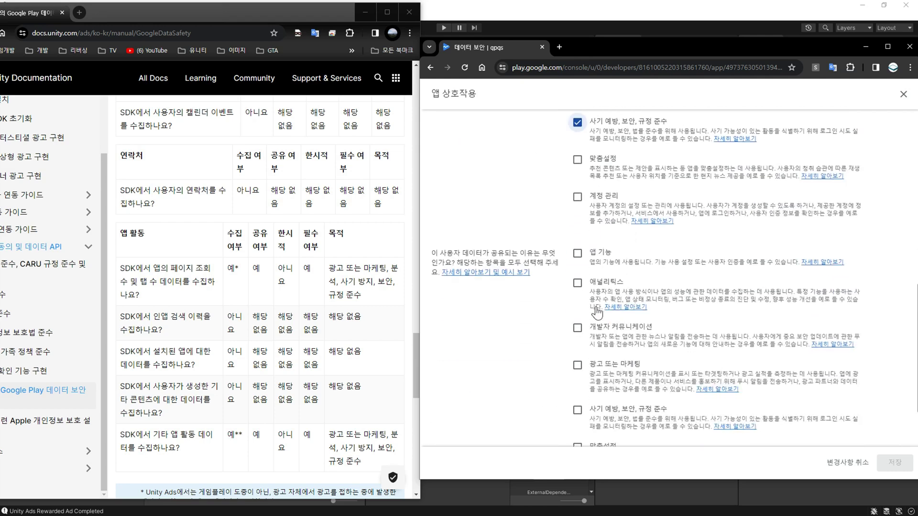
click(577, 280)
scroll(600, 306, down, 1)
click(578, 302)
scroll(608, 317, down, 1)
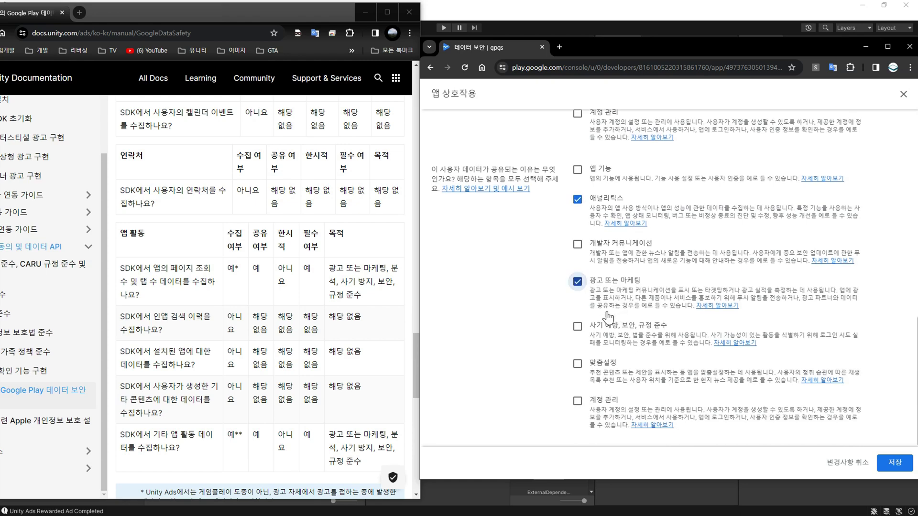
click(894, 462)
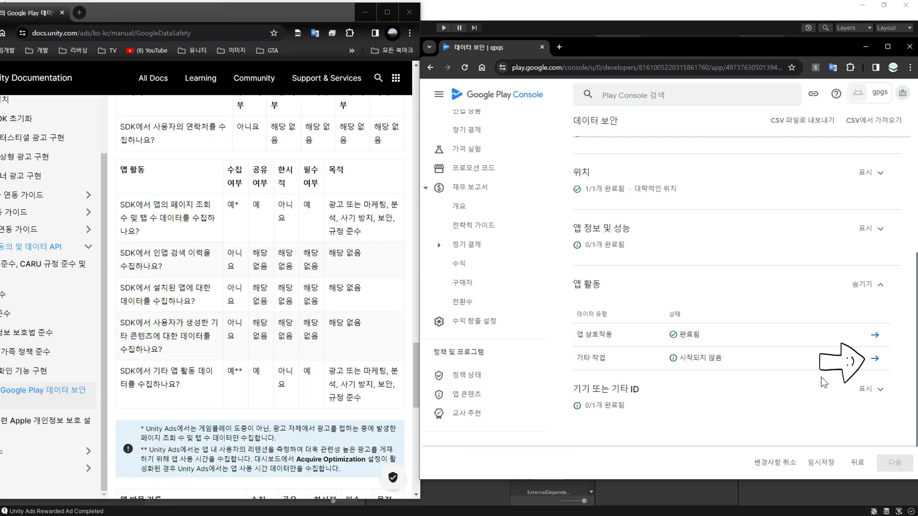
Declare other actions collected, not ephemeral, required, for advertising and fraud prevention, and save.
click(874, 358)
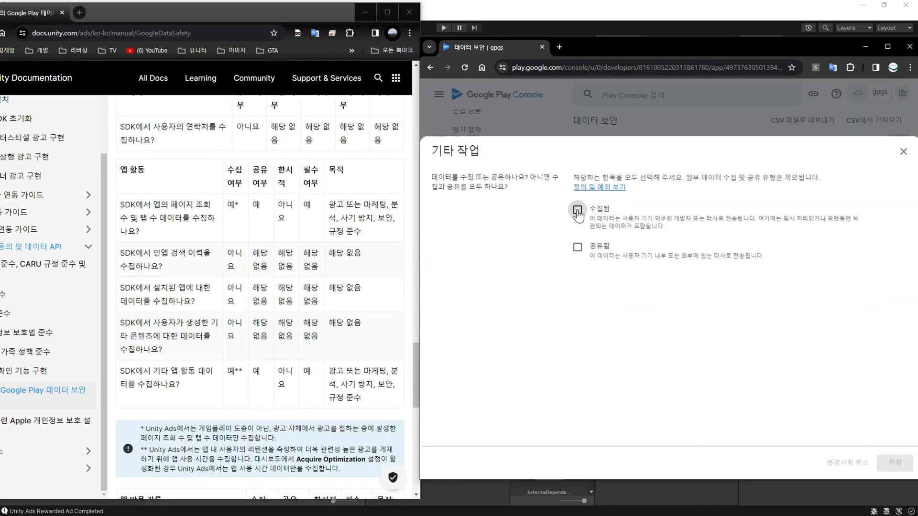
click(577, 210)
scroll(619, 293, down, 4)
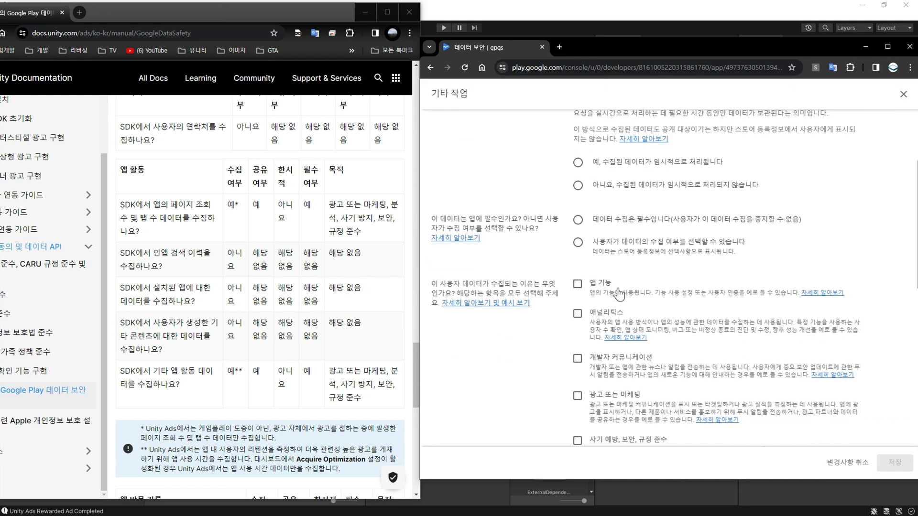
click(577, 185)
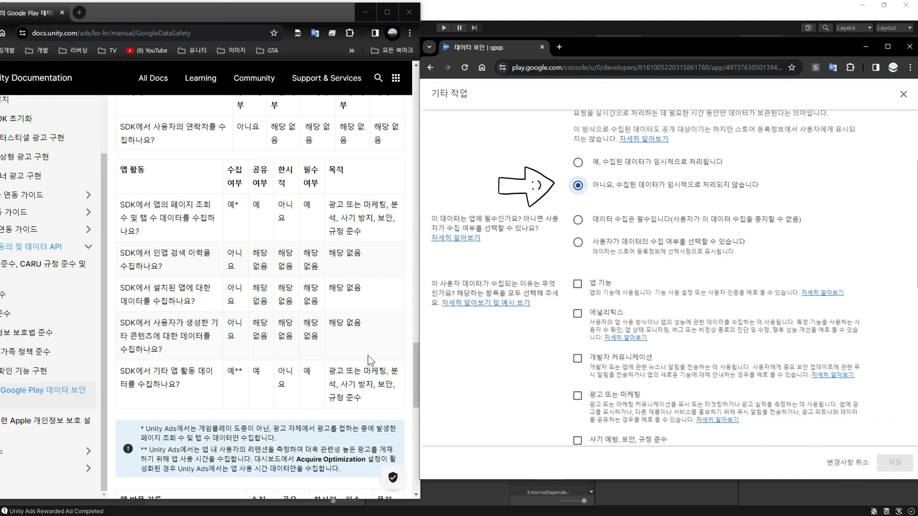
click(578, 220)
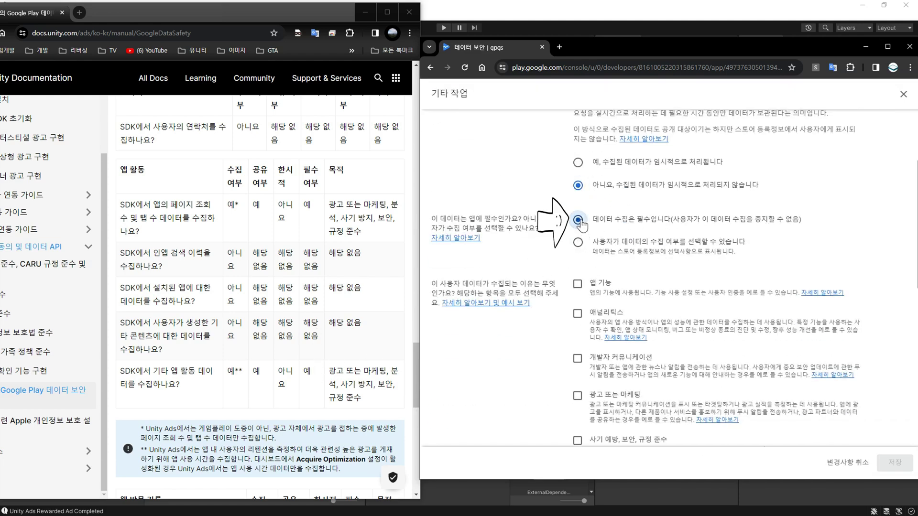
scroll(642, 290, down, 1)
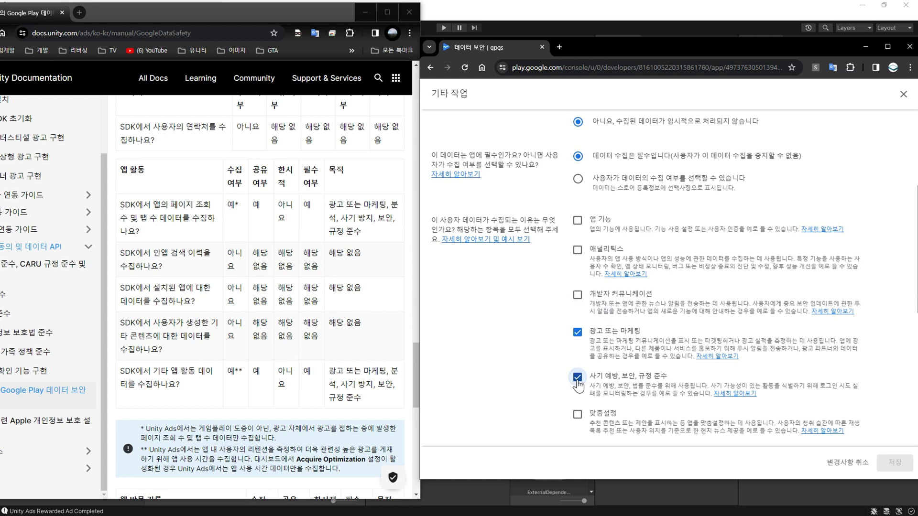
scroll(603, 346, down, 5)
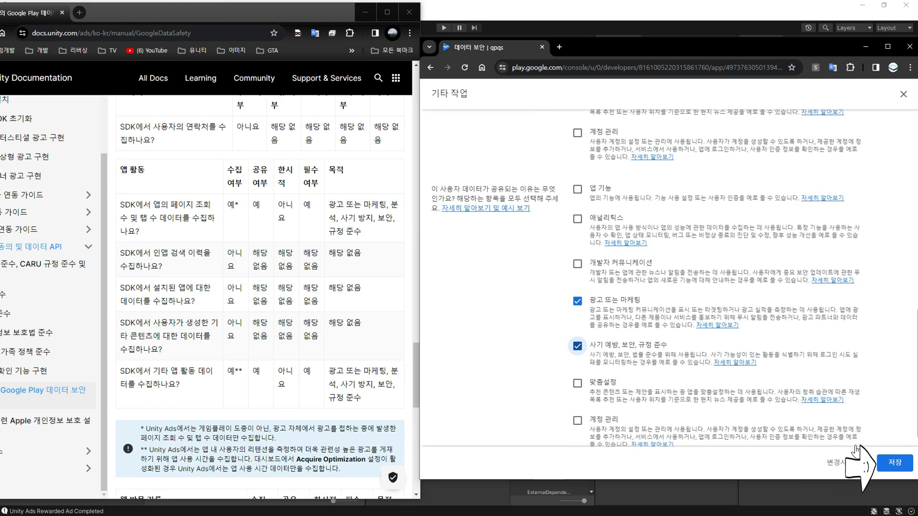
click(894, 462)
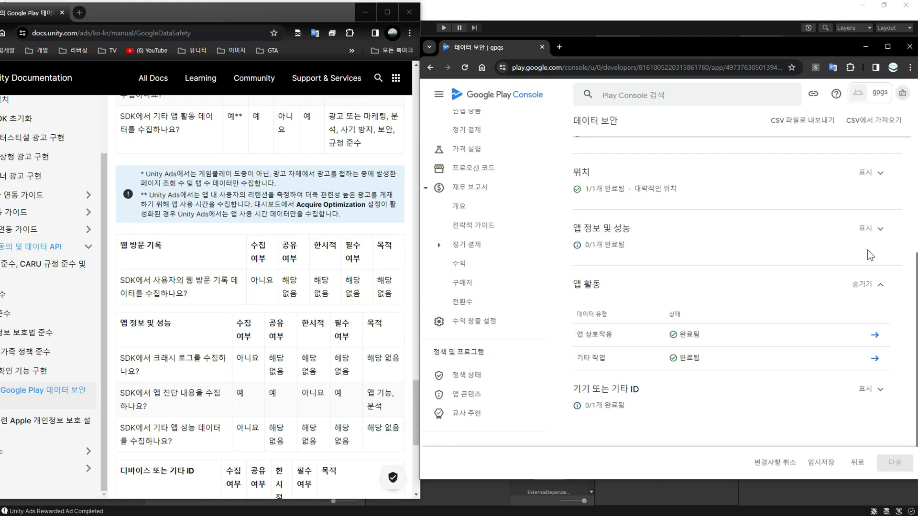
Mark diagnostics data as collected, shared, not processed ephemerally, and required.
click(883, 238)
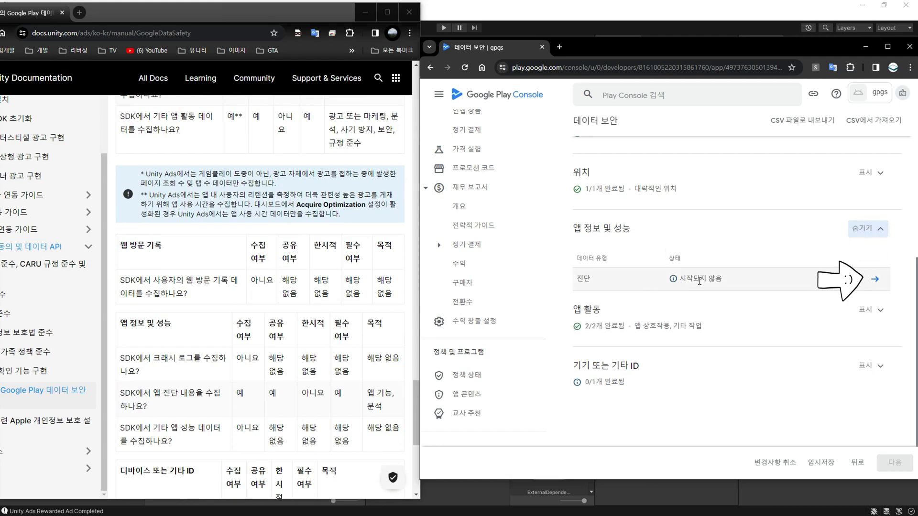
click(875, 280)
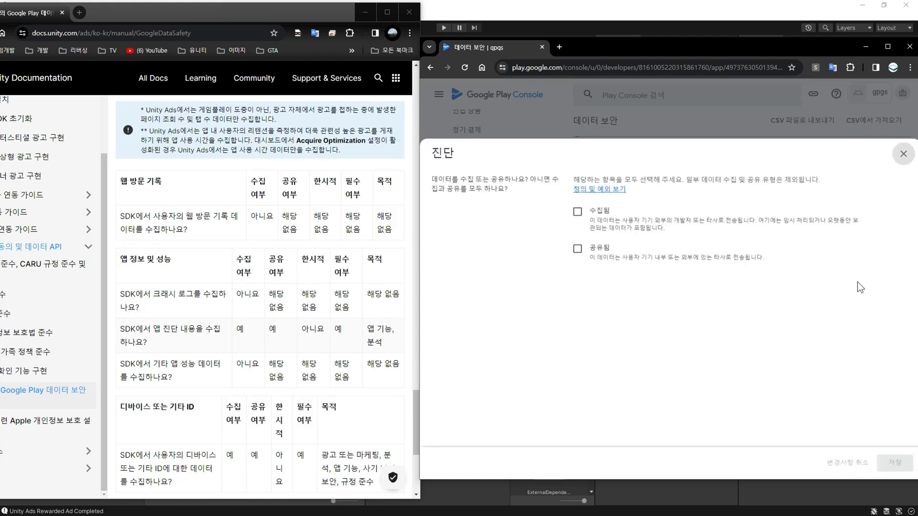
click(577, 211)
click(577, 248)
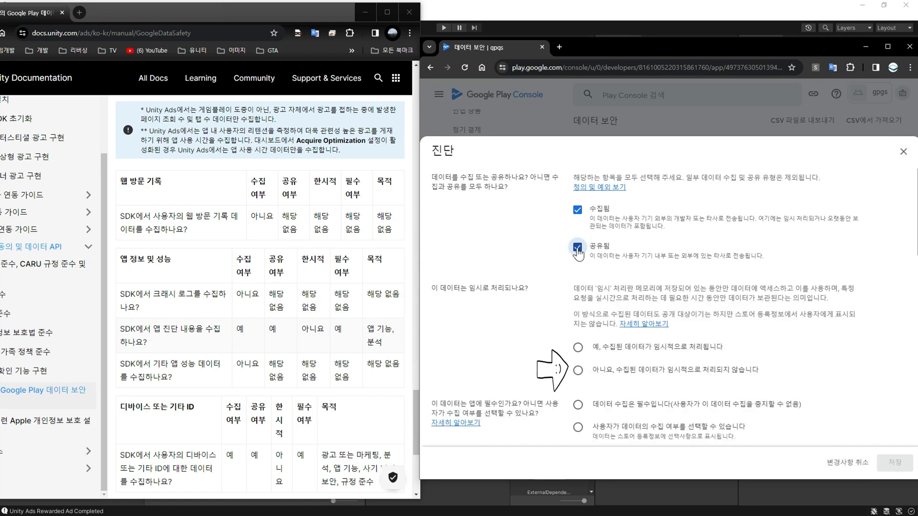
click(578, 369)
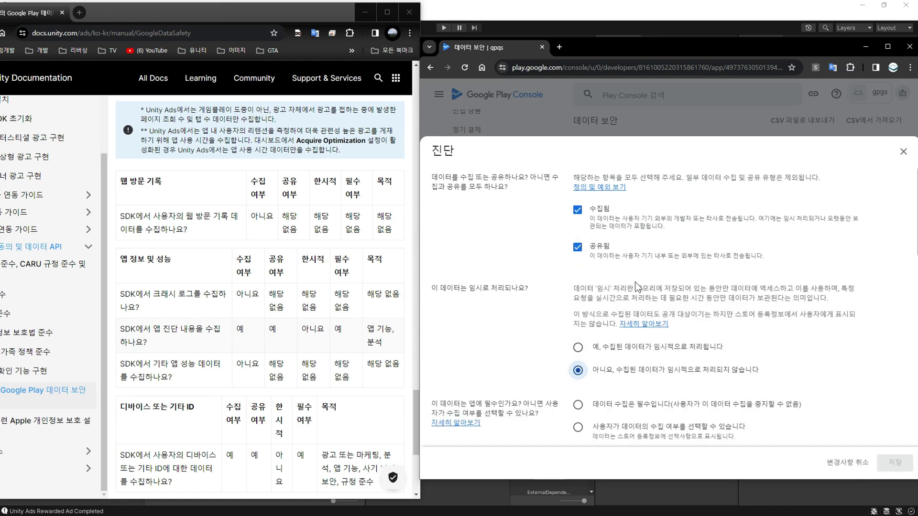
scroll(624, 282, down, 5)
click(578, 156)
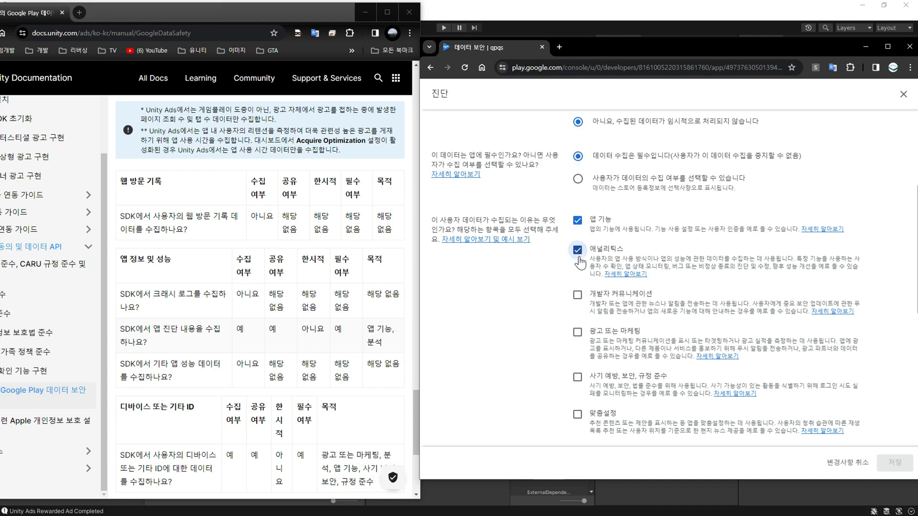
Share diagnostics for app functionality and analytics, save, and bring up the device or other ID questions.
scroll(605, 263, down, 6)
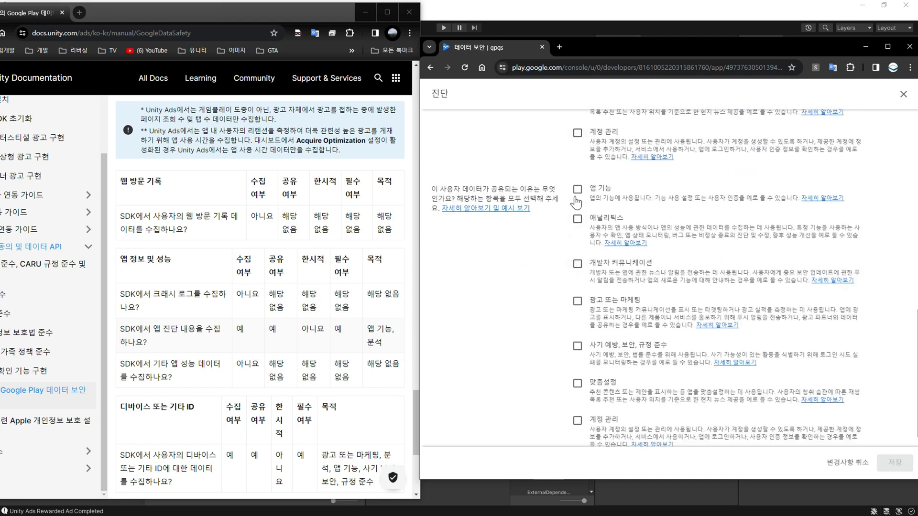
click(576, 189)
click(577, 220)
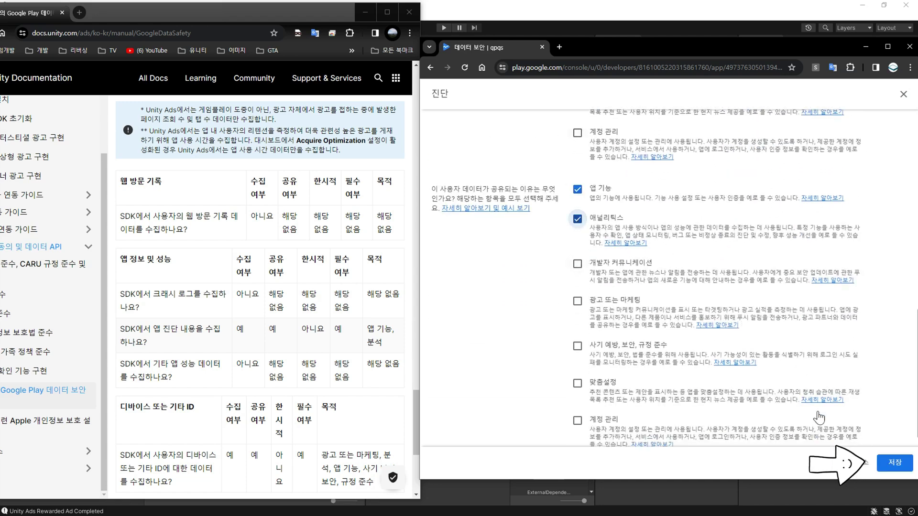
click(900, 465)
click(876, 367)
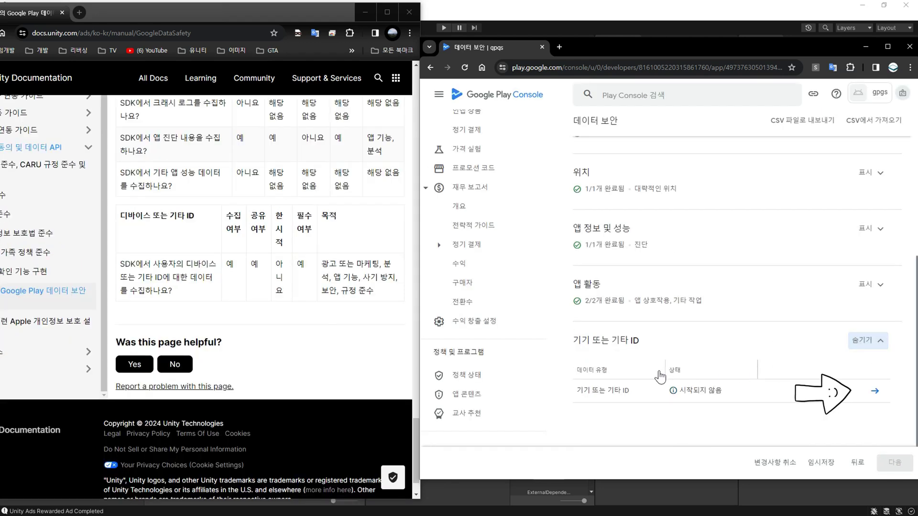
click(874, 393)
Mark device or other ID as collected, not ephemeral, required, for advertising or marketing.
click(577, 209)
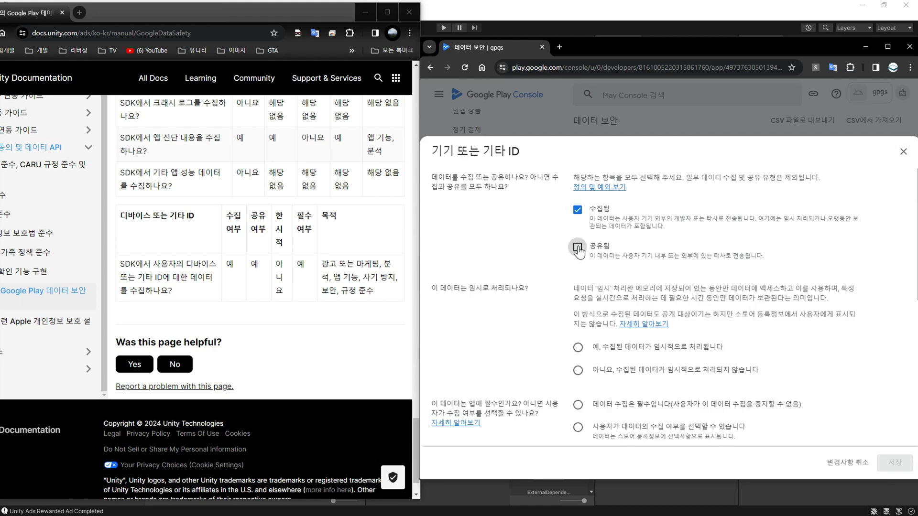
click(577, 370)
scroll(593, 256, down, 3)
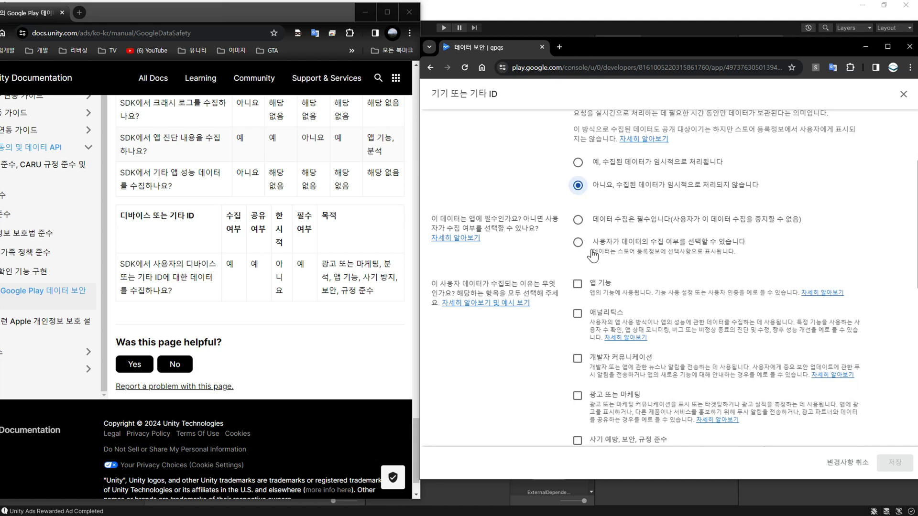
click(579, 220)
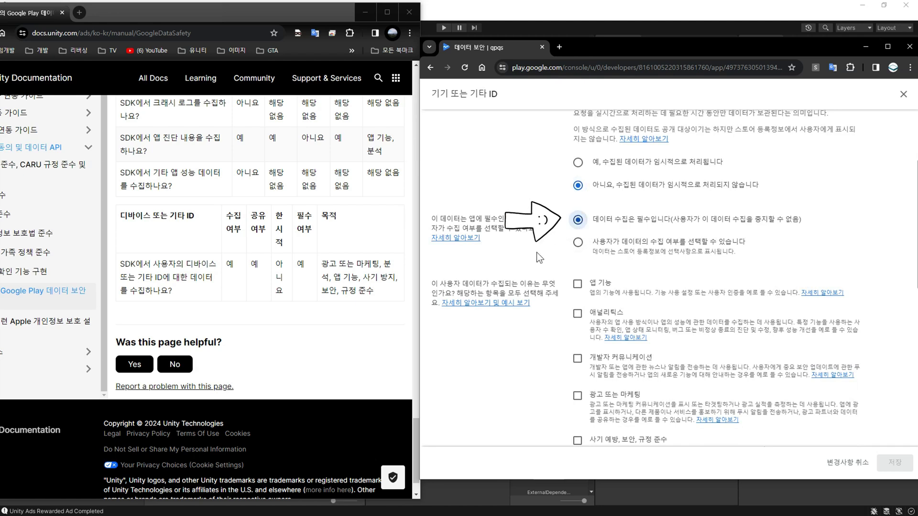
scroll(575, 265, down, 2)
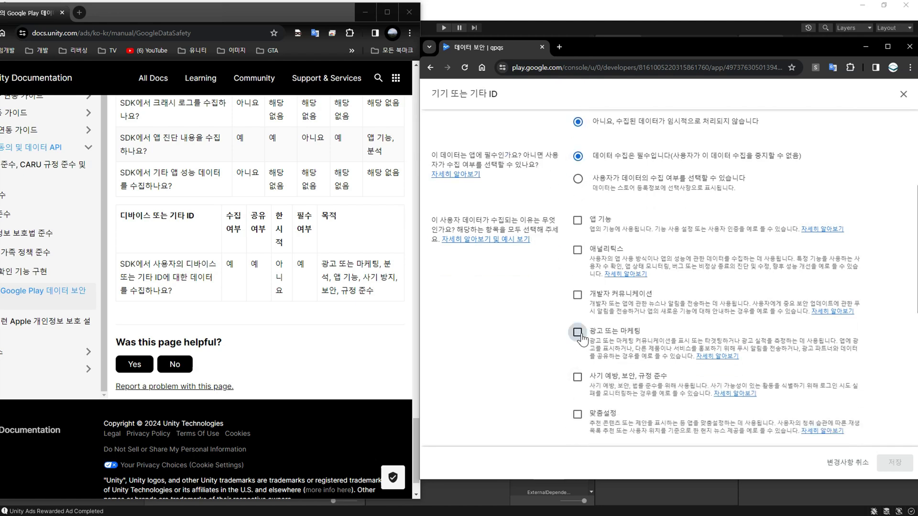
click(578, 333)
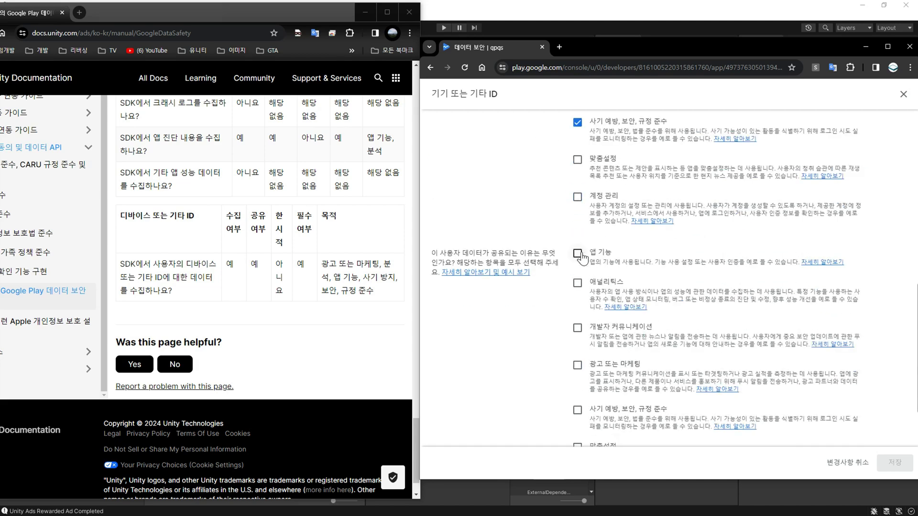
Share device IDs for app functionality, analytics, advertising and fraud prevention; save and preview.
click(577, 253)
click(577, 283)
click(578, 365)
click(577, 410)
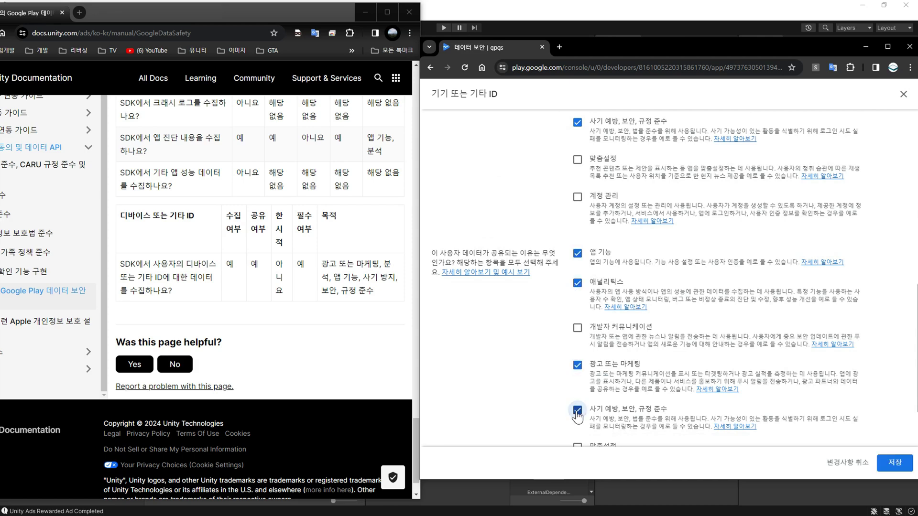
scroll(895, 467, down, 2)
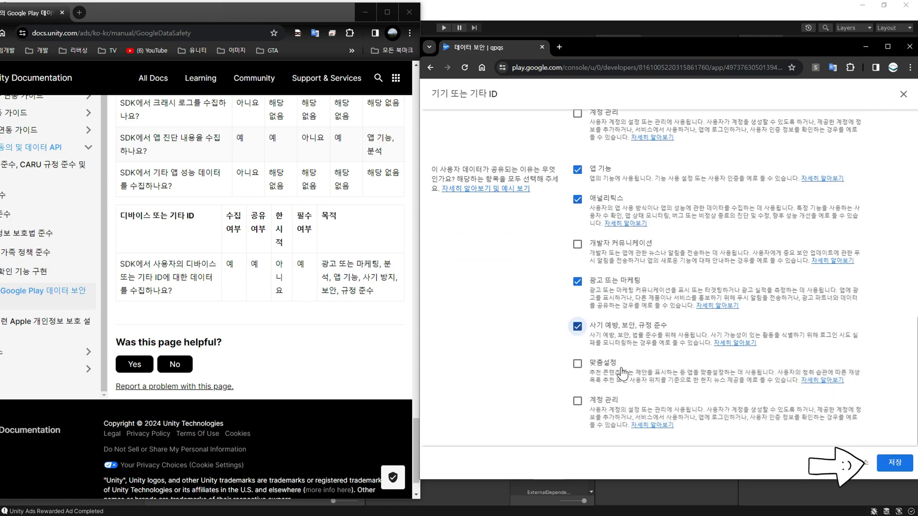
click(904, 466)
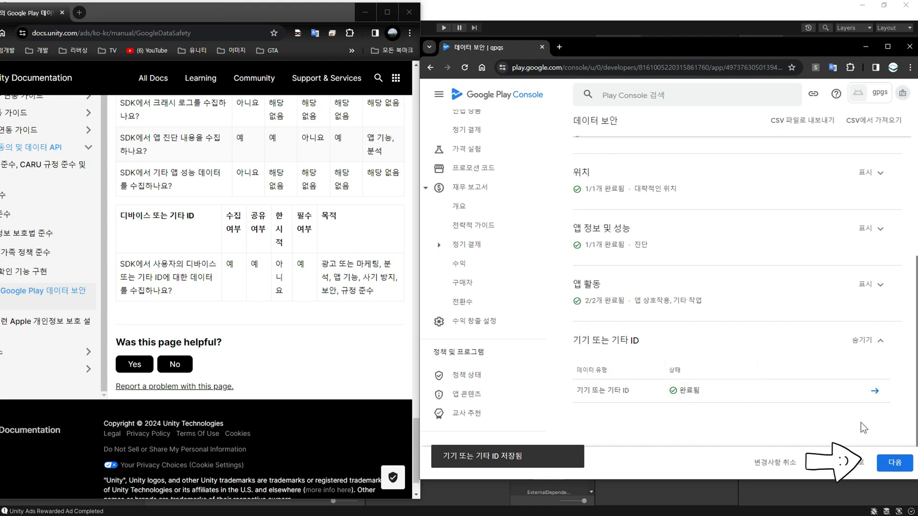
click(890, 464)
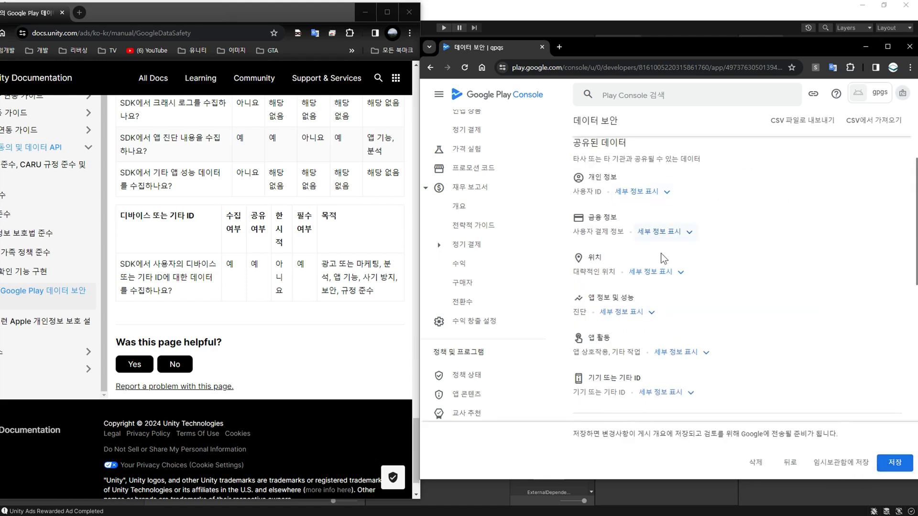
Save the data safety answers and go to App content, where Advertising ID awaits.
scroll(687, 299, down, 5)
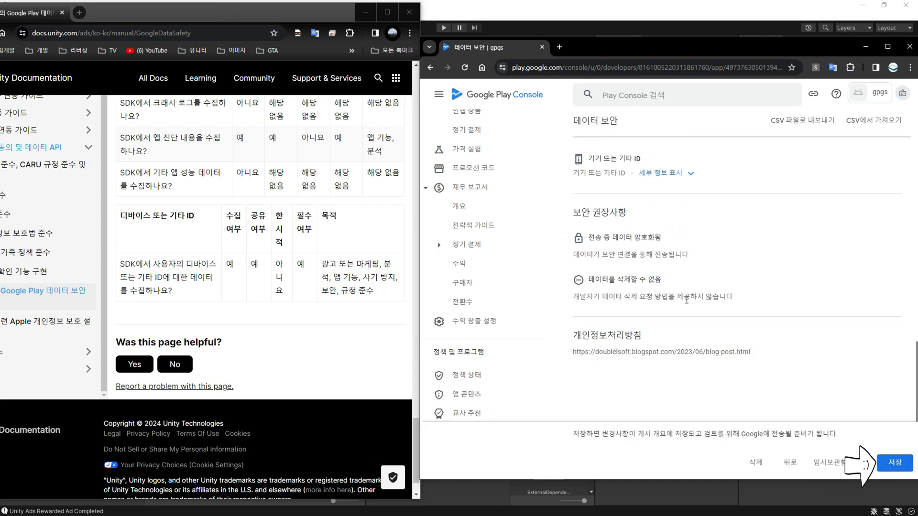
click(894, 462)
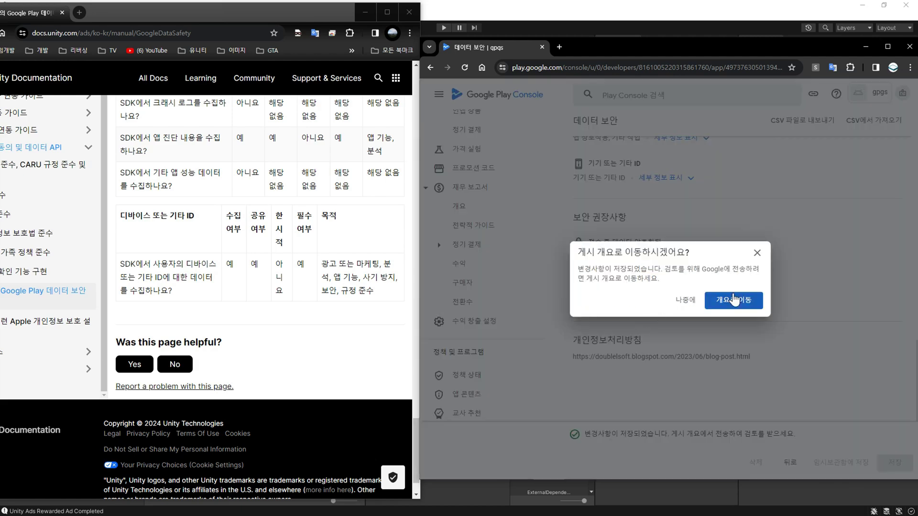
click(733, 300)
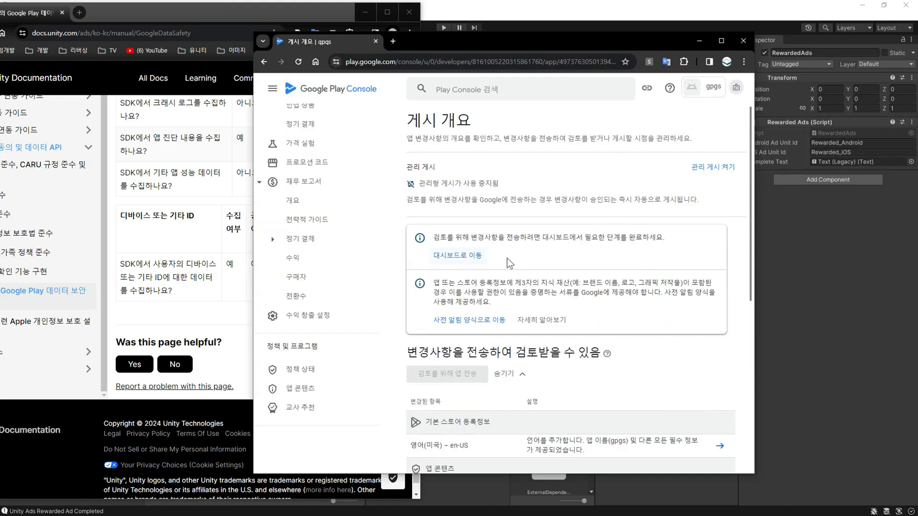
click(299, 388)
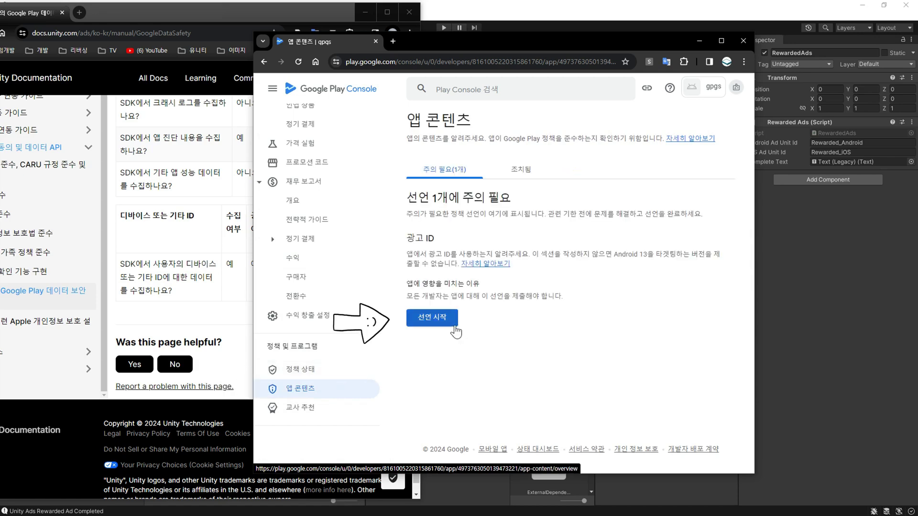
Start the advertising ID declaration and answer Yes, the app uses an advertising ID.
click(455, 325)
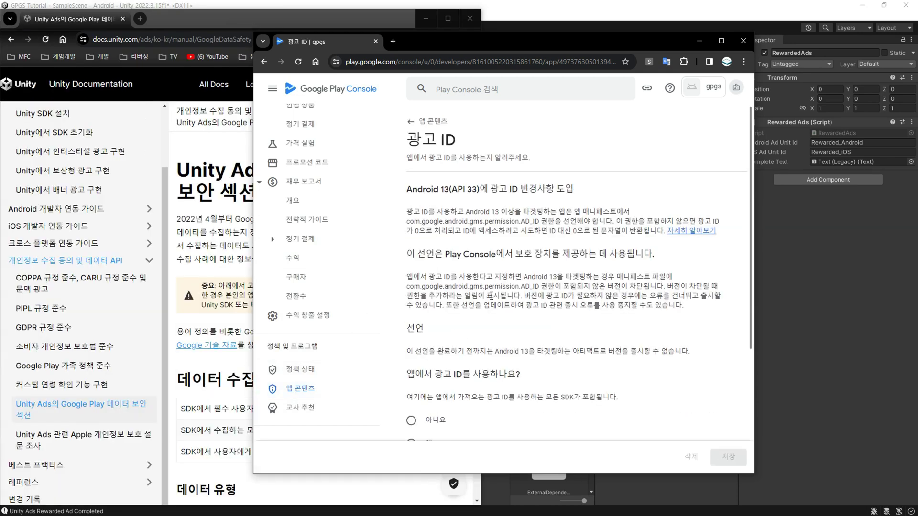
scroll(554, 280, down, 2)
scroll(554, 280, down, 1)
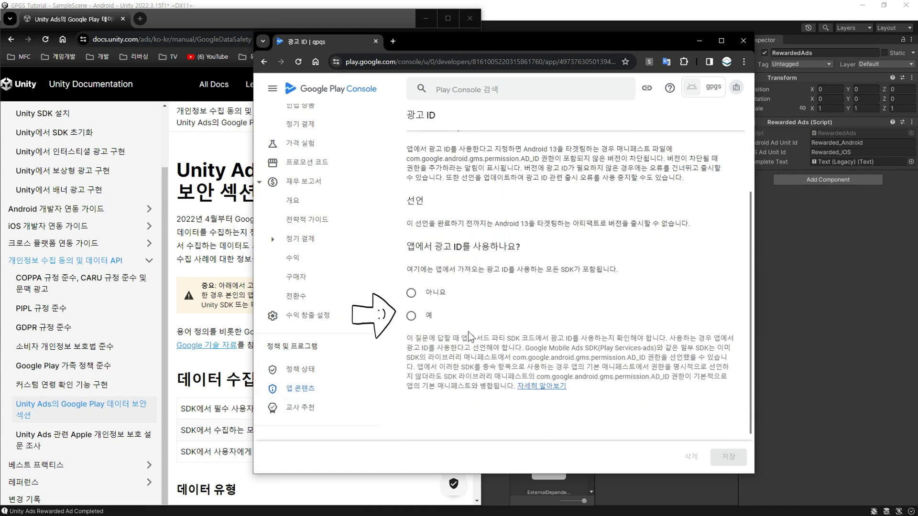
click(411, 316)
scroll(522, 249, down, 3)
scroll(522, 249, down, 3)
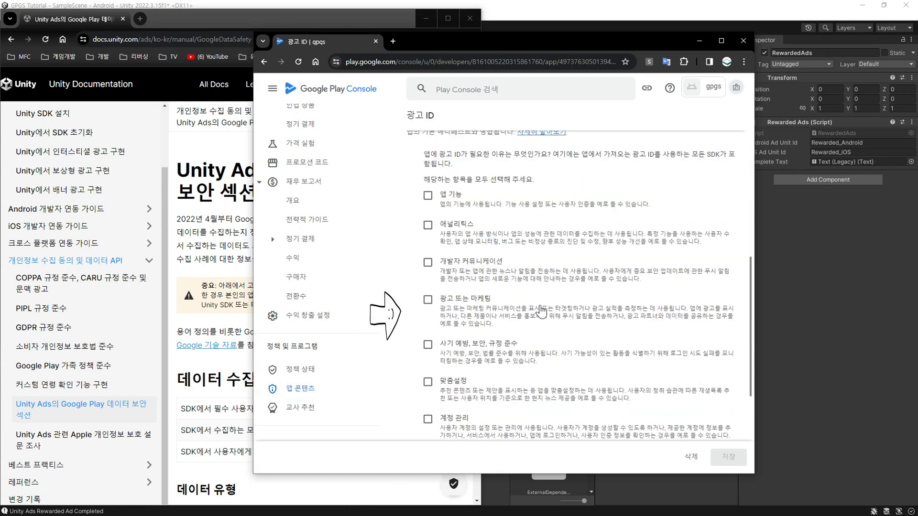
Mark app functionality, analytics and advertising as ad ID purposes, save, and return to the overview.
click(429, 197)
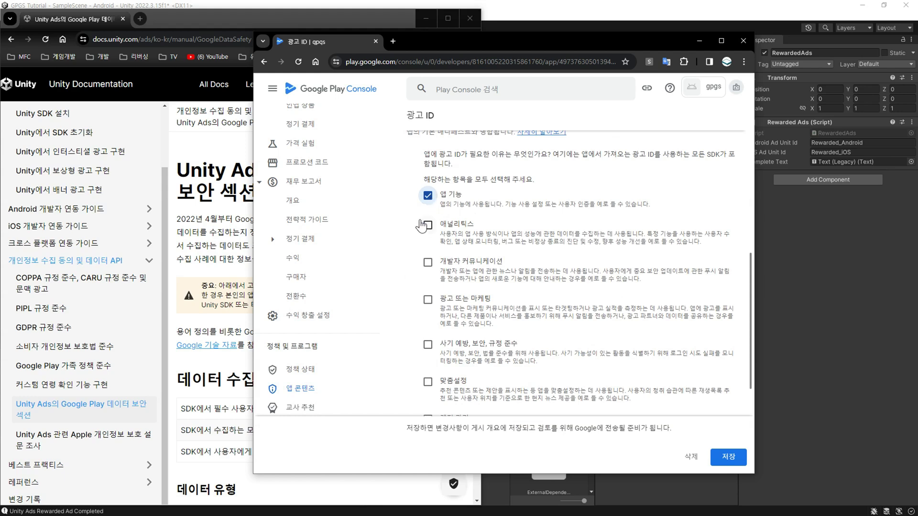
click(427, 300)
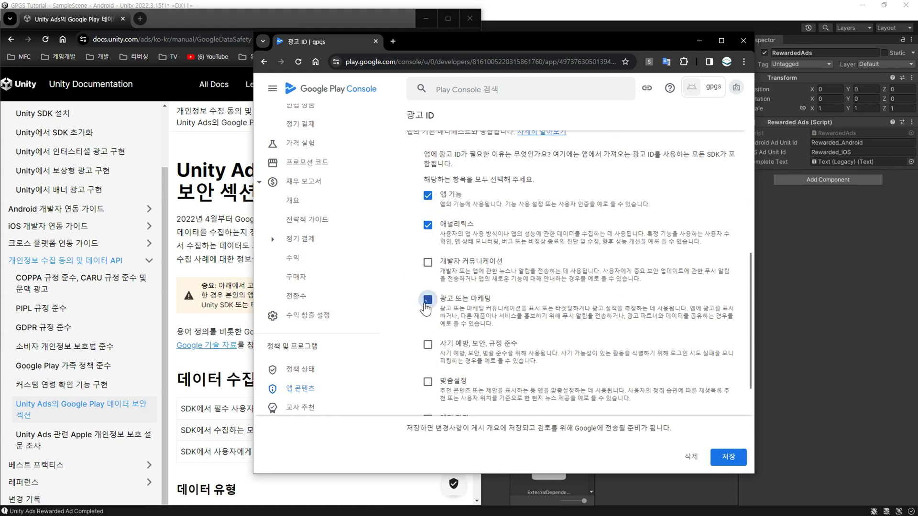
click(428, 346)
scroll(497, 346, down, 3)
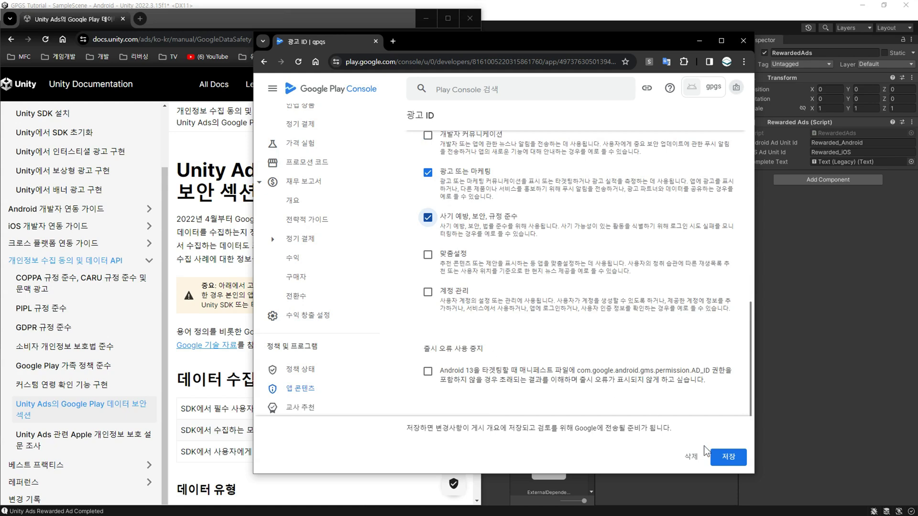
click(725, 458)
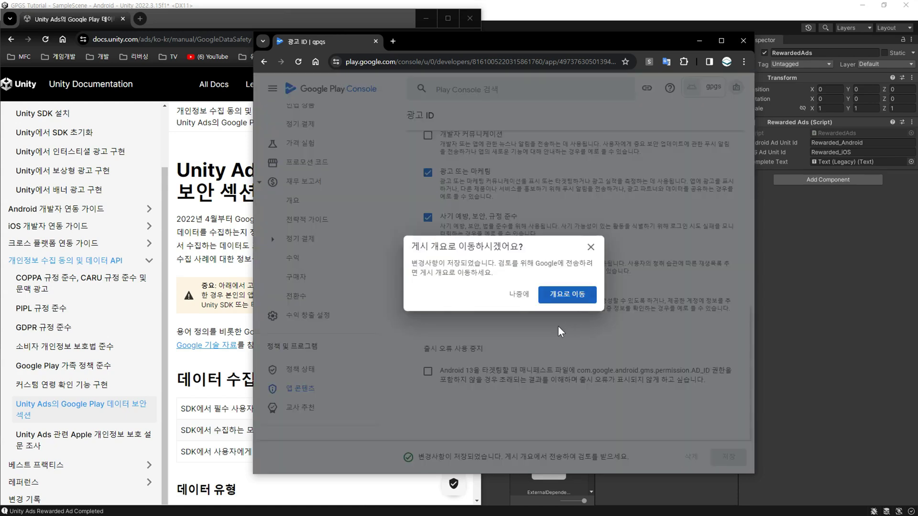
click(568, 299)
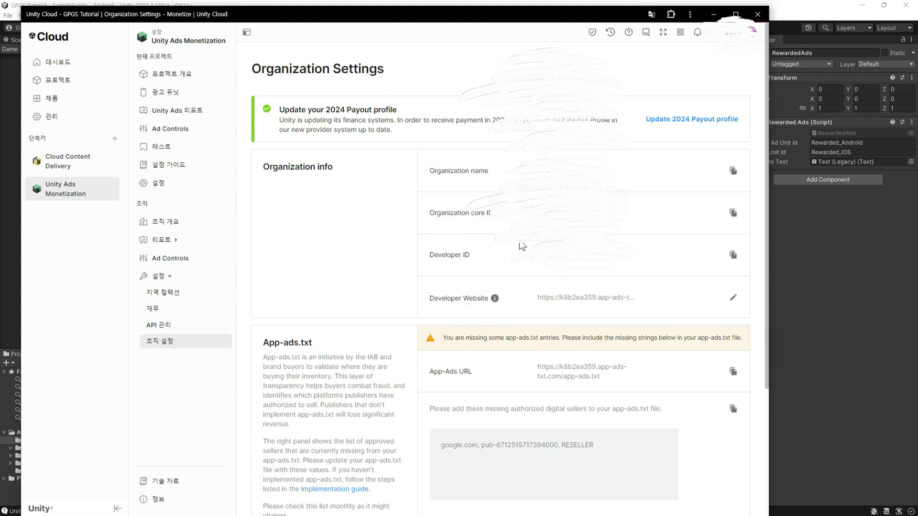
Expand the full App-ads.txt seller list in Organization Settings and copy it to the clipboard.
scroll(521, 246, down, 3)
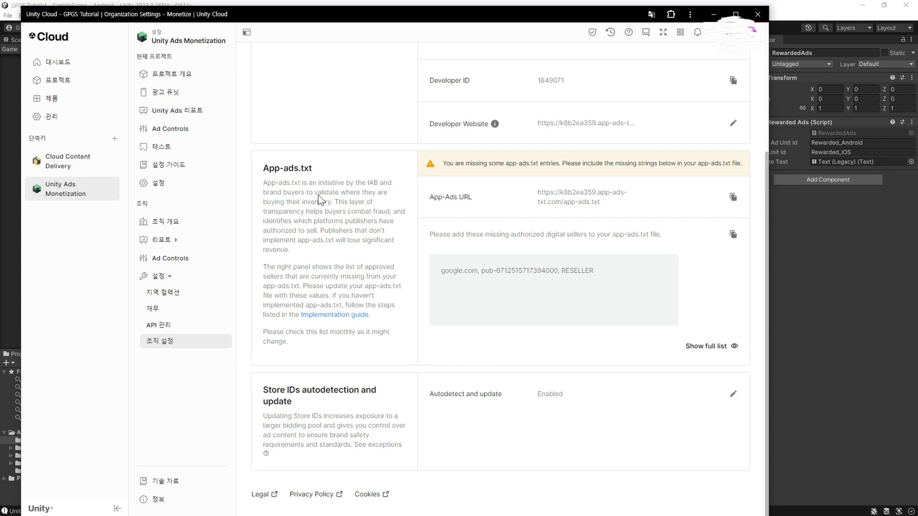
triple_click(269, 171)
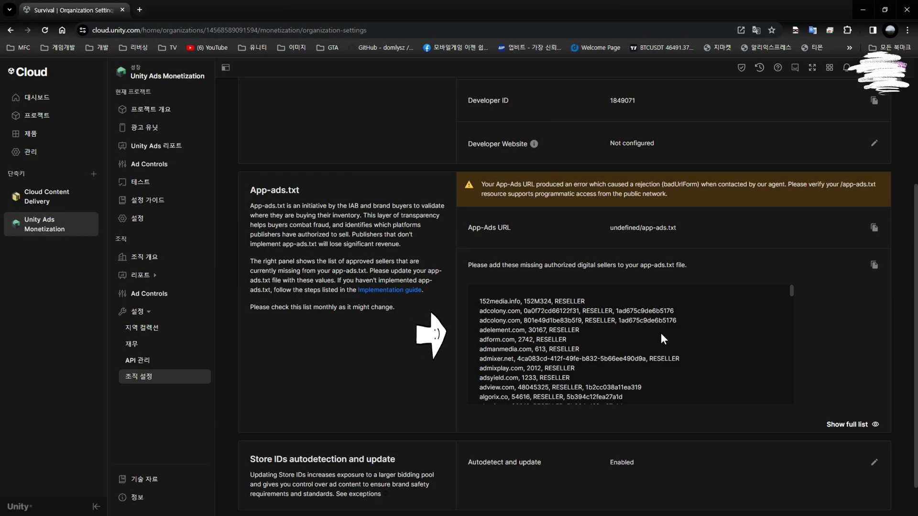
click(850, 423)
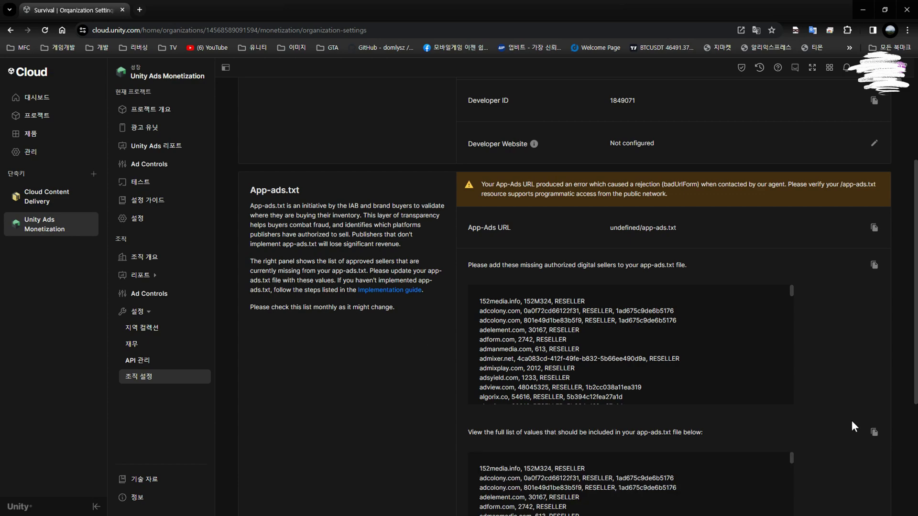
scroll(833, 366, down, 4)
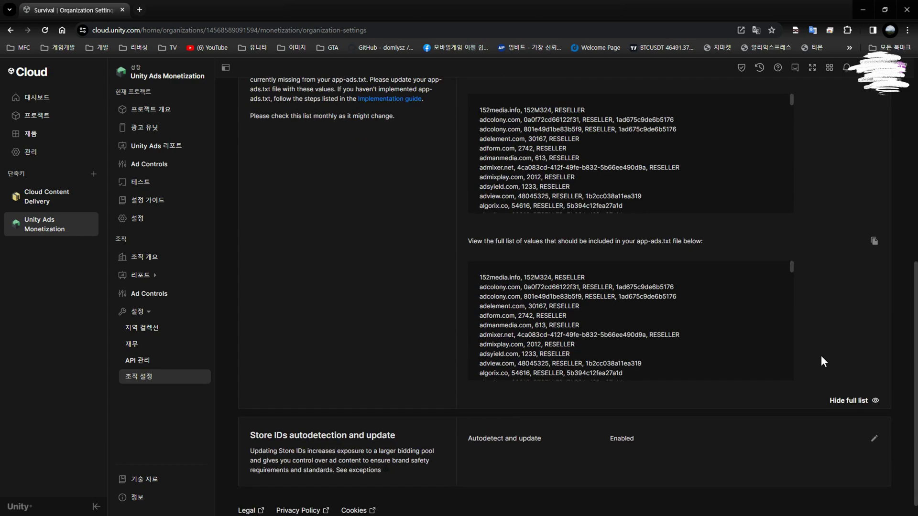
click(874, 243)
key(alt+Tab)
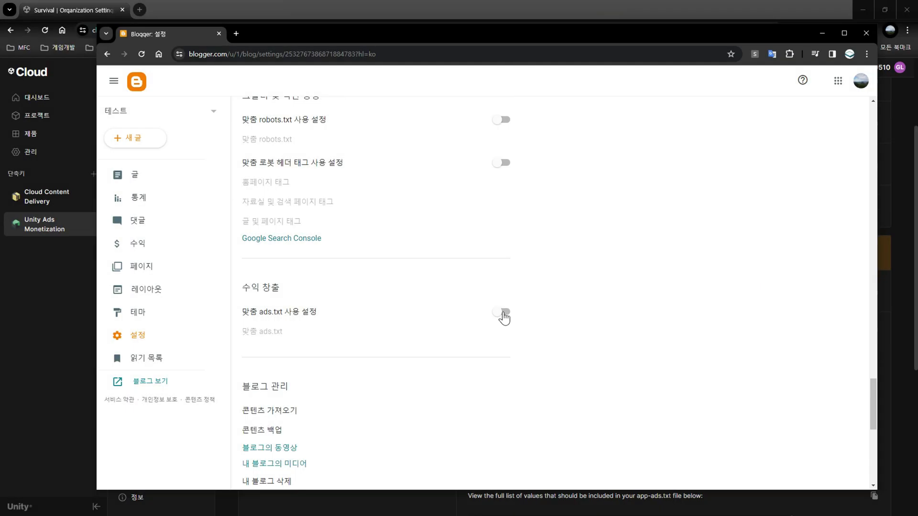
Switch on 'Enable custom ads.txt' in Blogger Monetization and put the cursor in the Custom ads.txt field.
click(501, 313)
scroll(365, 311, down, 1)
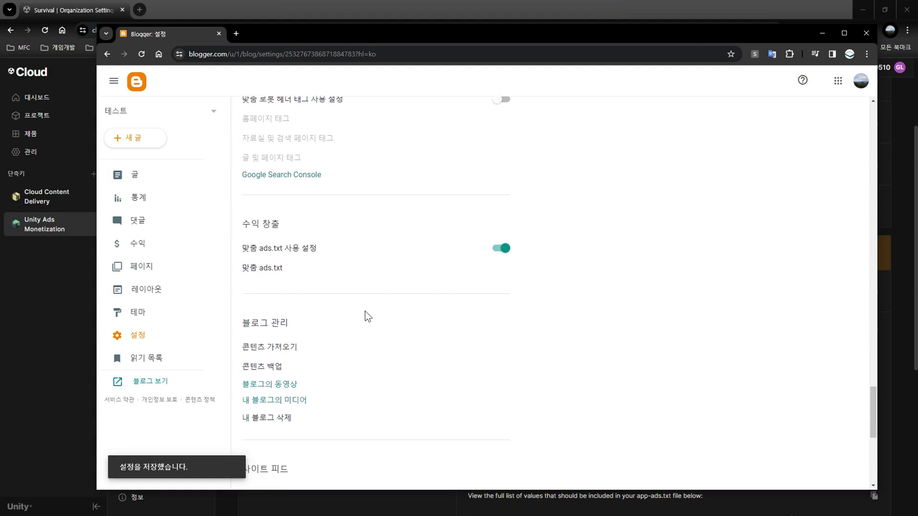
click(277, 269)
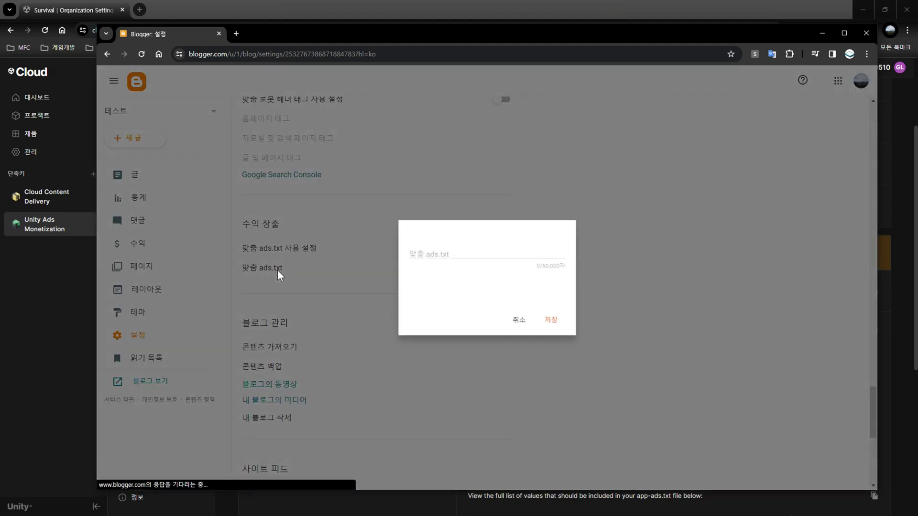
click(510, 273)
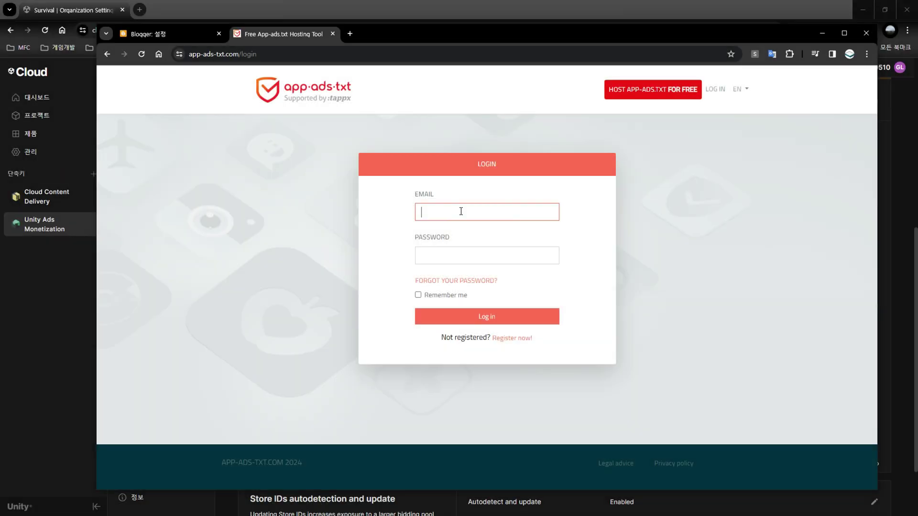
Register and e-mail-verify an app-ads-txt.com account, then focus its hosted app-ads.txt entries.
click(511, 338)
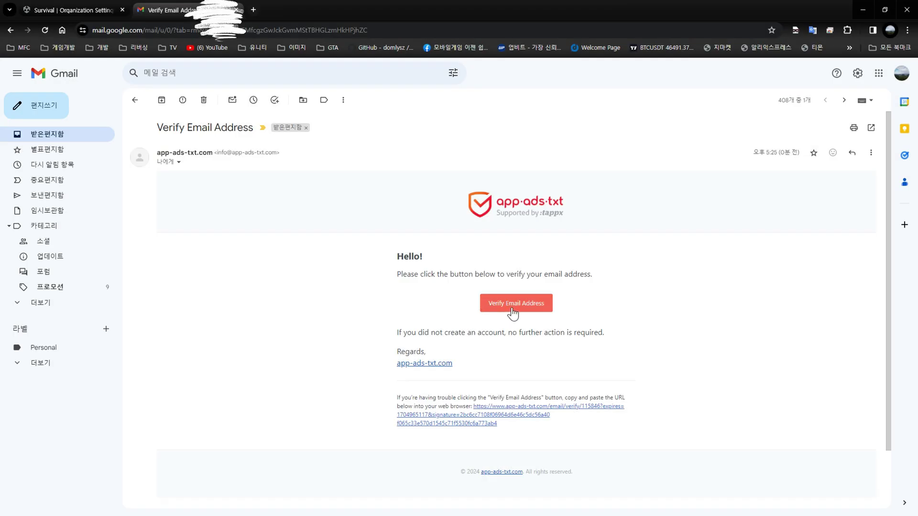
click(516, 310)
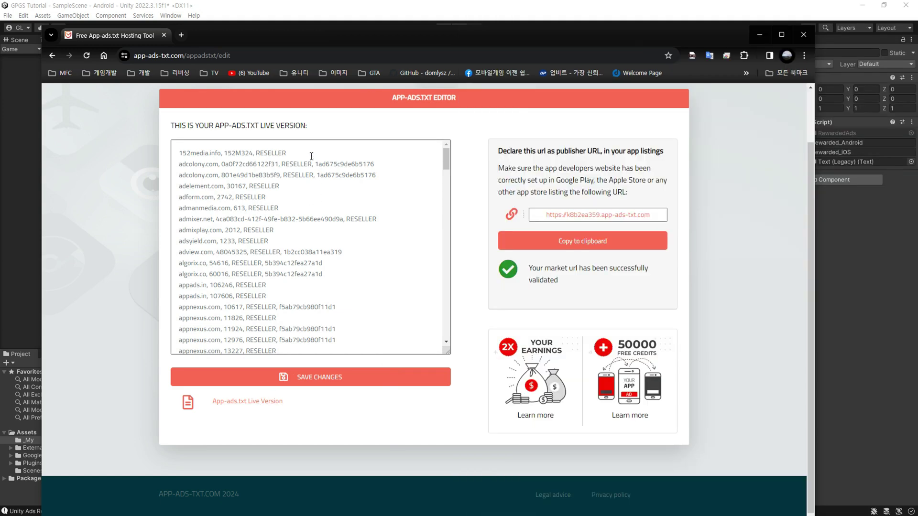
click(311, 156)
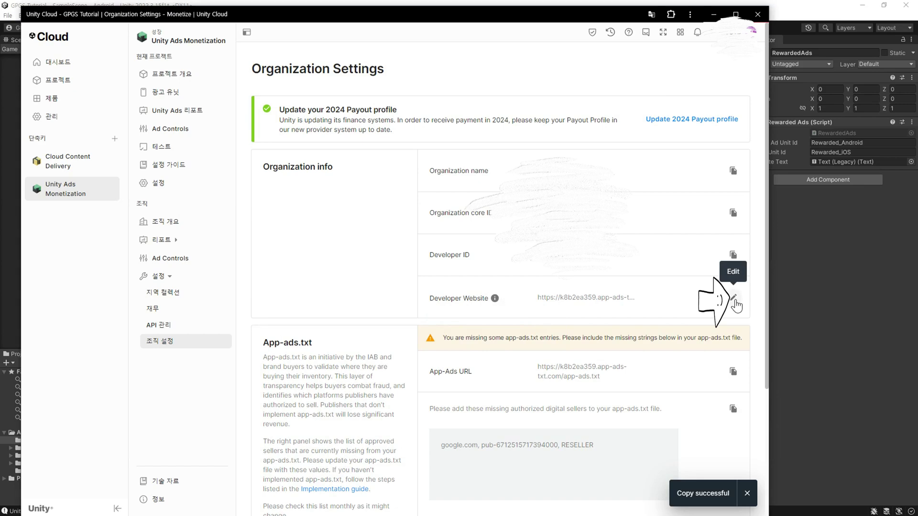
Open the Developer Website field for editing and confirm it holds the app-ads-txt.com URL, unsaved.
click(734, 300)
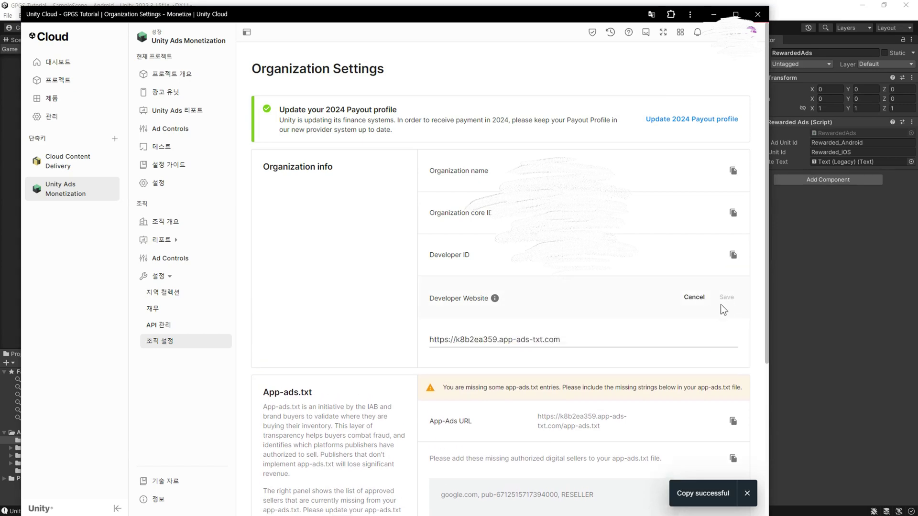
click(583, 340)
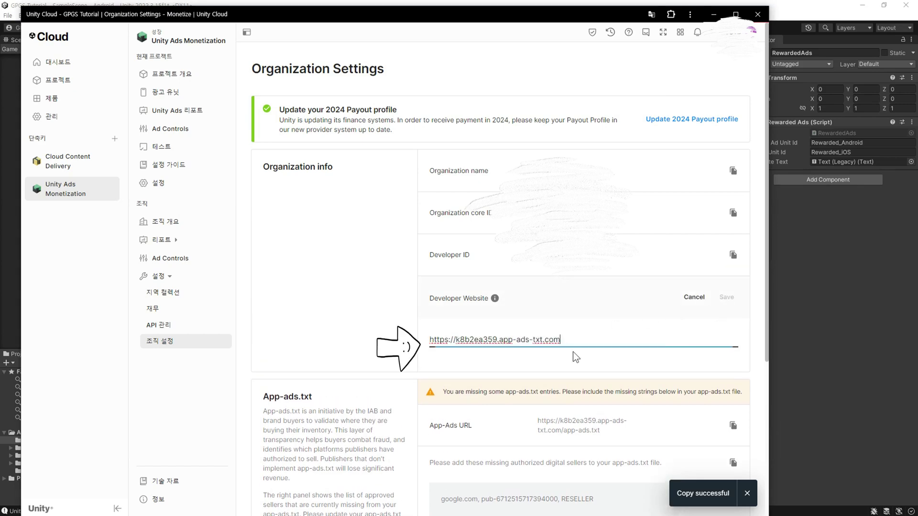
drag(429, 340, 598, 340)
click(612, 341)
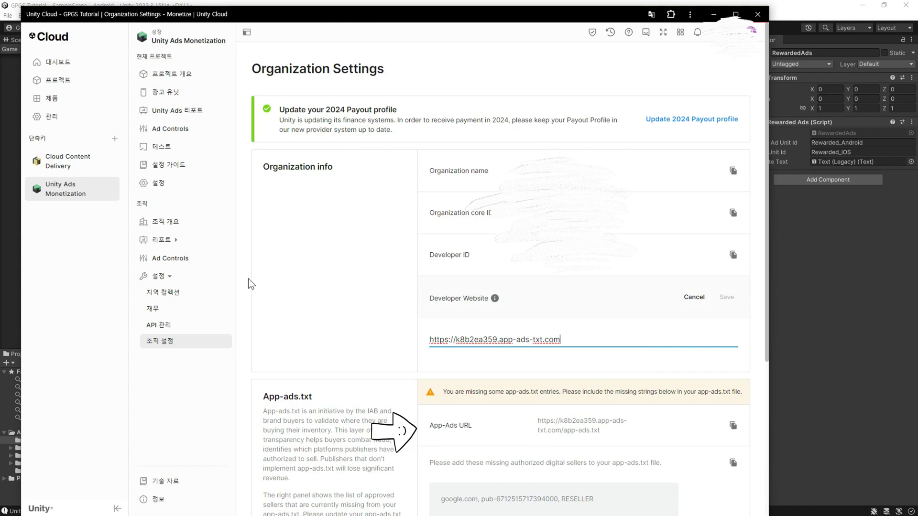
click(276, 302)
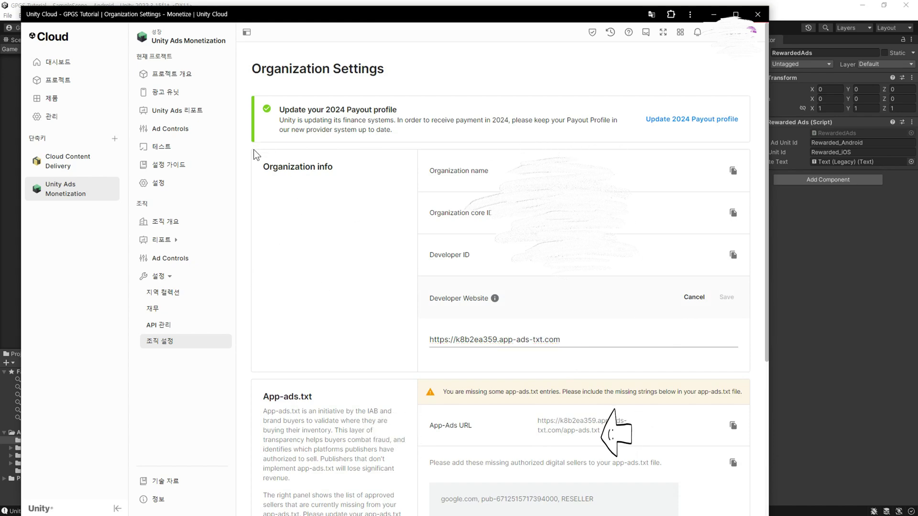
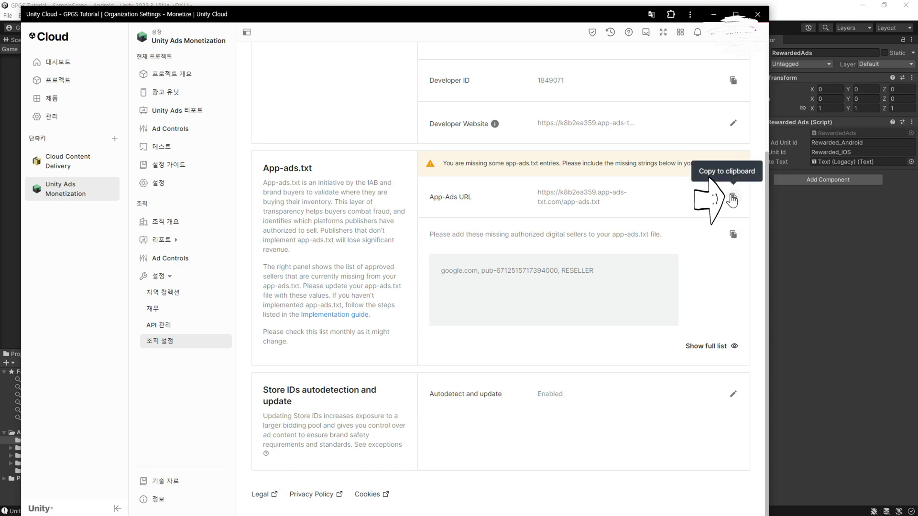
Copy the App-Ads URL from Unity Cloud and switch to the Google Play Console dashboard.
click(727, 199)
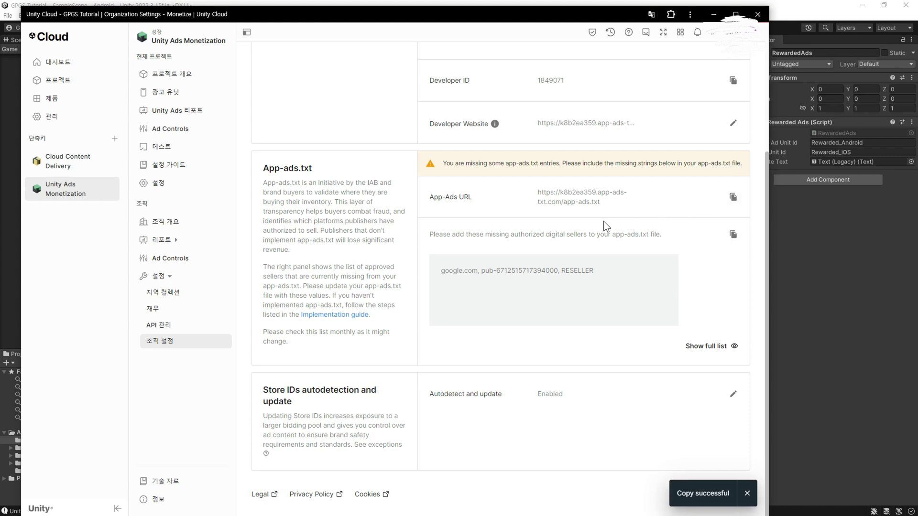
key(alt+Tab)
scroll(387, 282, down, 3)
scroll(387, 288, down, 5)
Set the store listing contact Website to the App-Ads URL with the trailing app-ads.txt removed.
scroll(392, 287, down, 3)
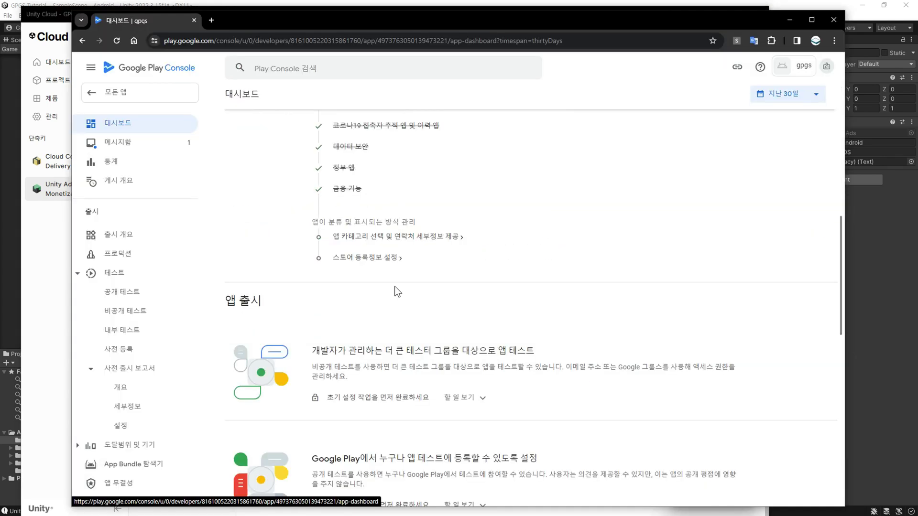
click(425, 239)
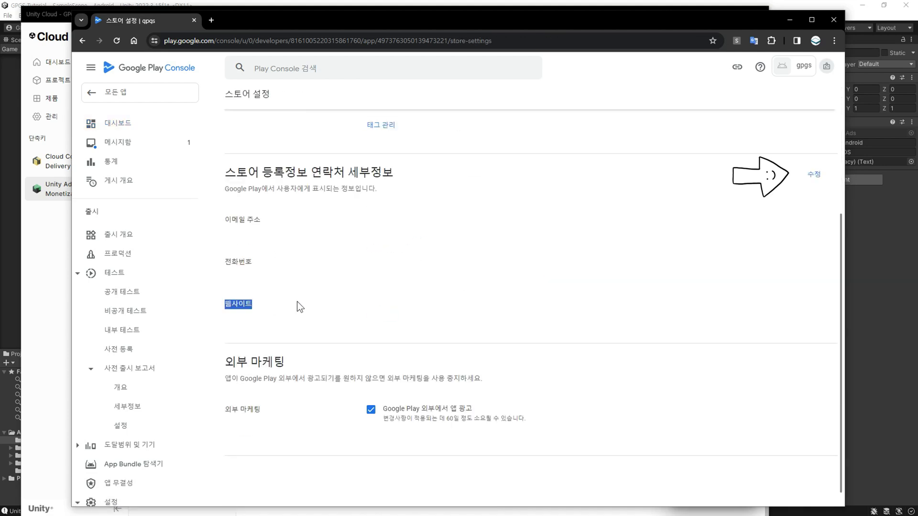
click(813, 175)
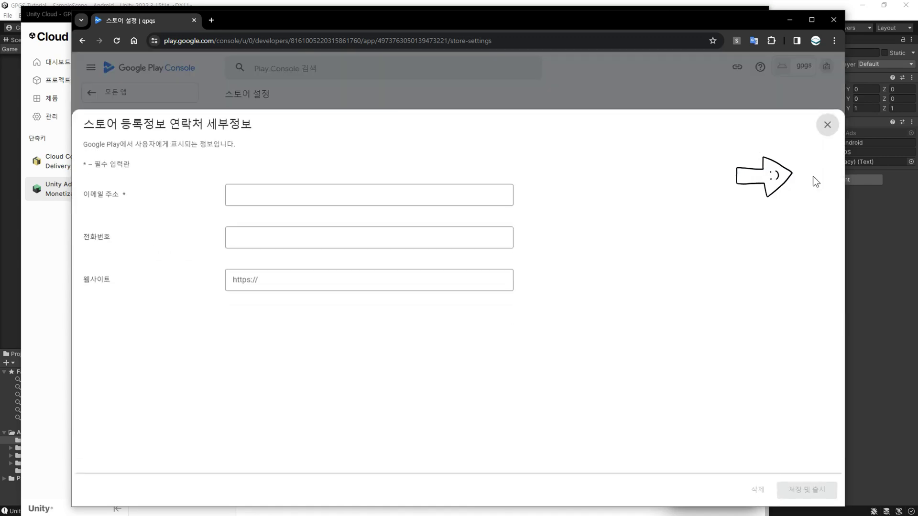
click(313, 280)
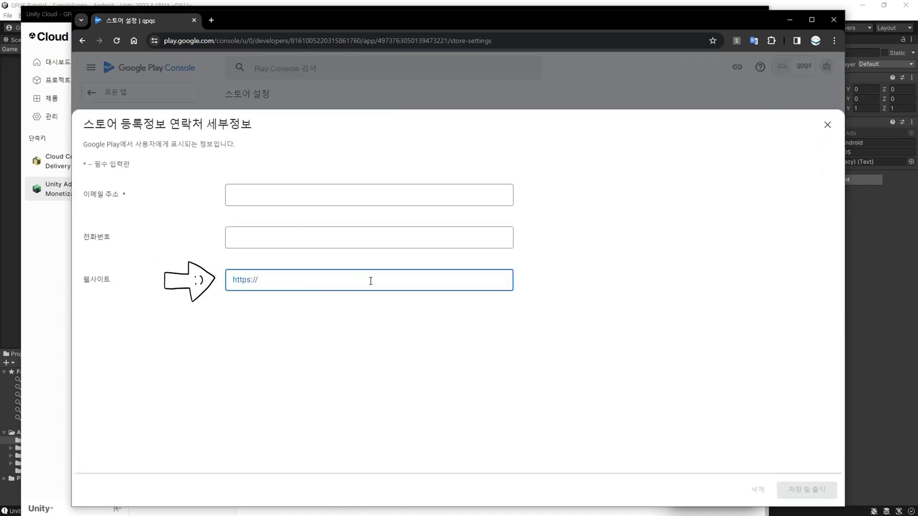
key(ctrl+v)
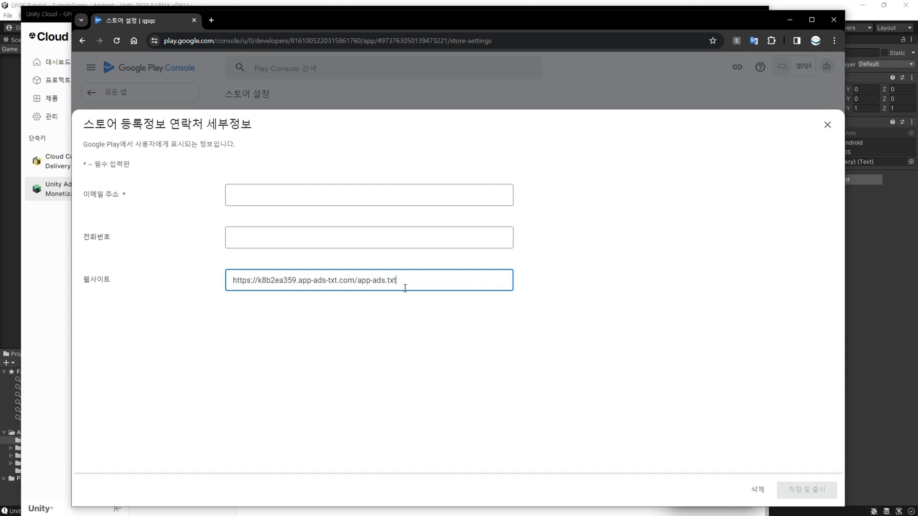
drag(359, 282, 426, 282)
key(BackSpace)
key(BackSpace)
Enter the contact e-mail address, then save and publish the contact details to Google Play.
click(291, 197)
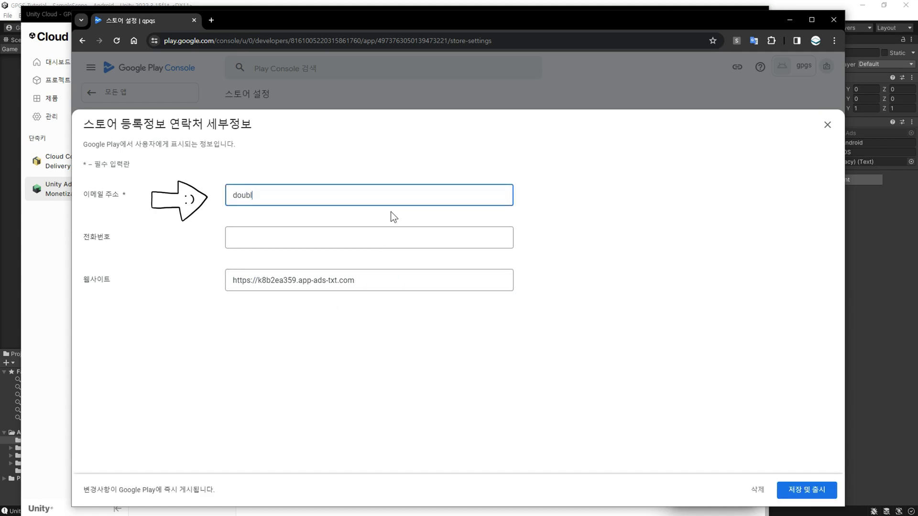
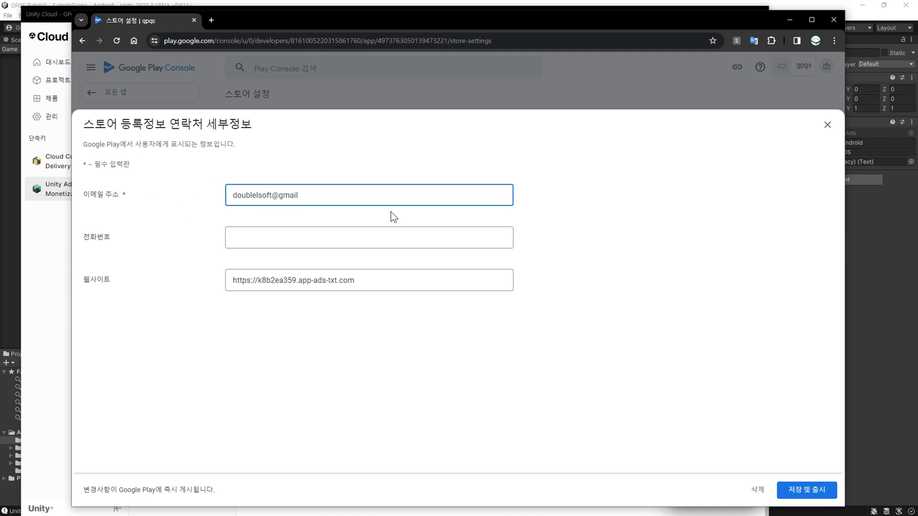
click(808, 491)
click(540, 310)
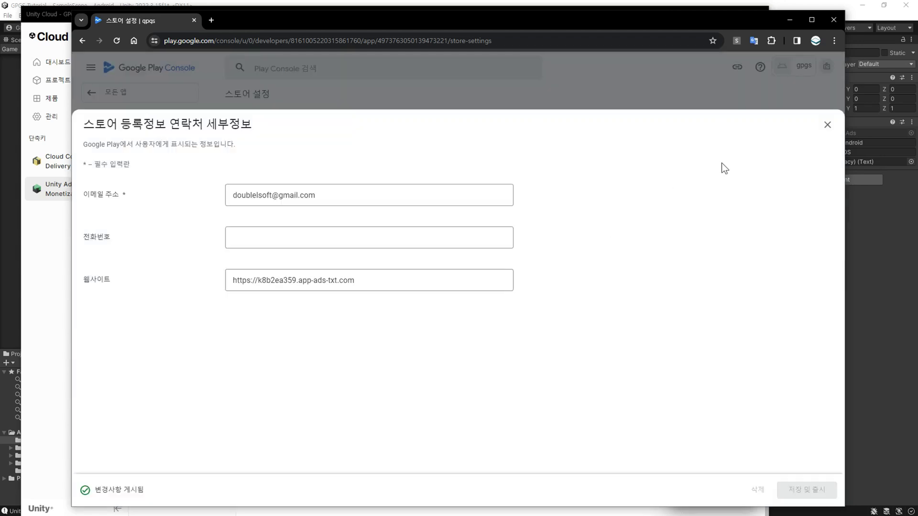
click(827, 125)
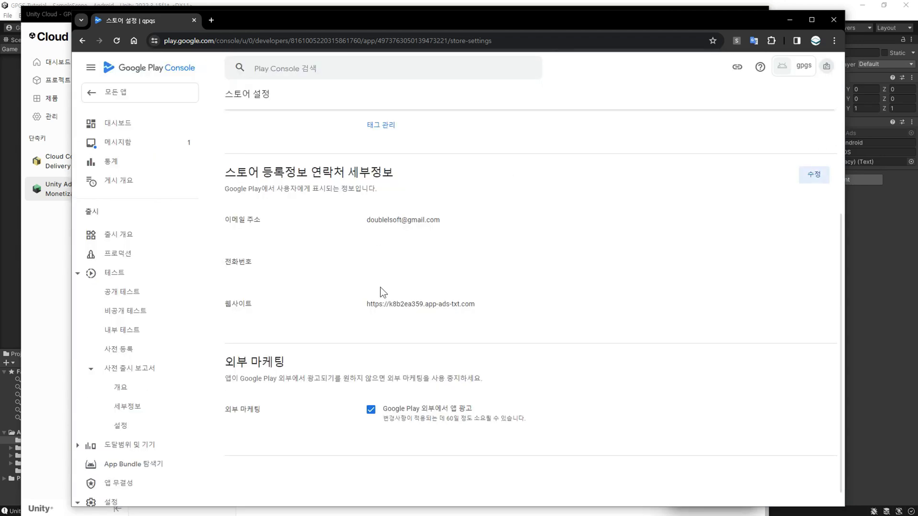
drag(365, 306, 503, 308)
click(502, 310)
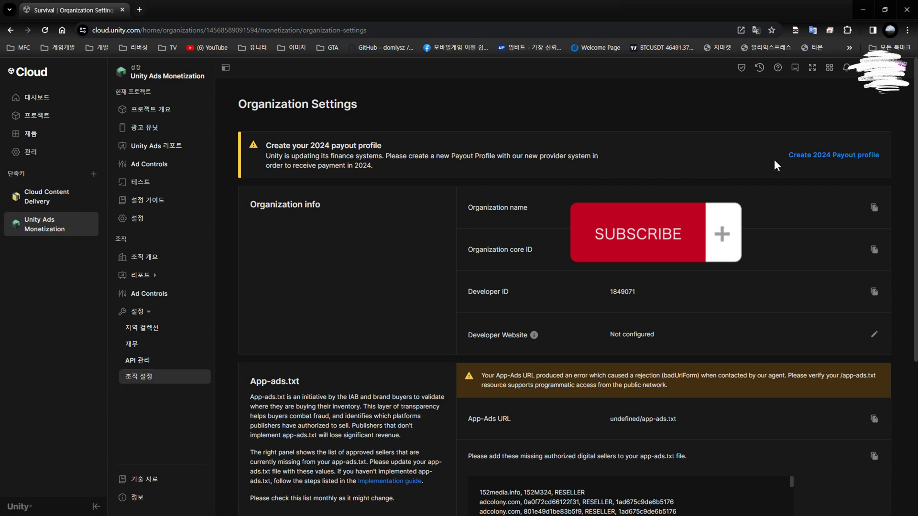
Create the 2024 payout profile with PayPal as the payment method.
click(844, 160)
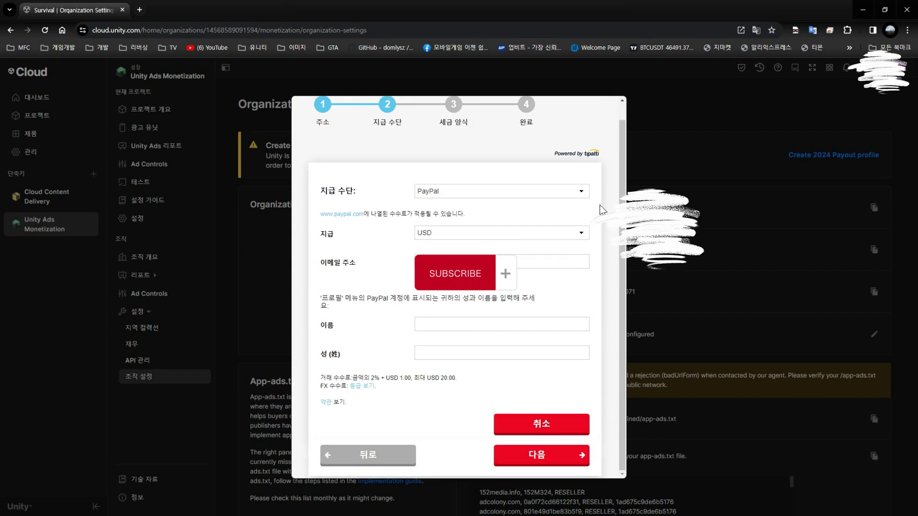
click(587, 197)
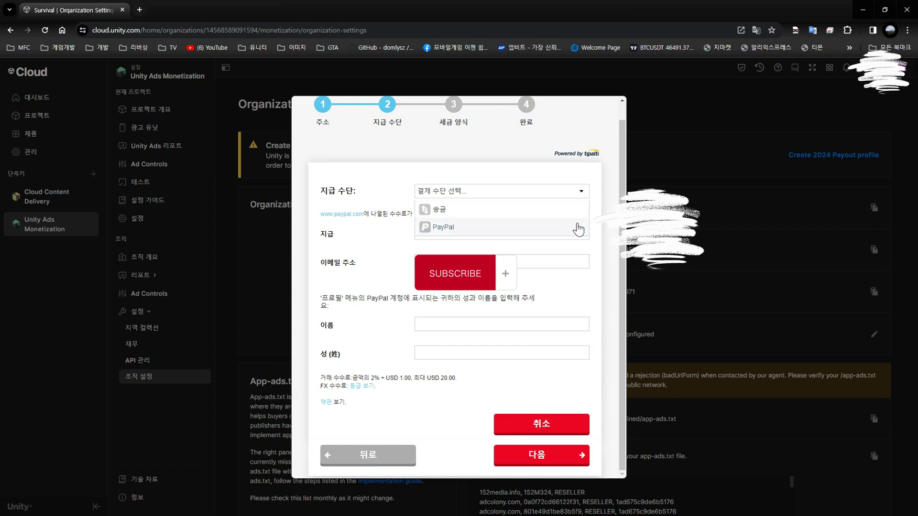
key(Return)
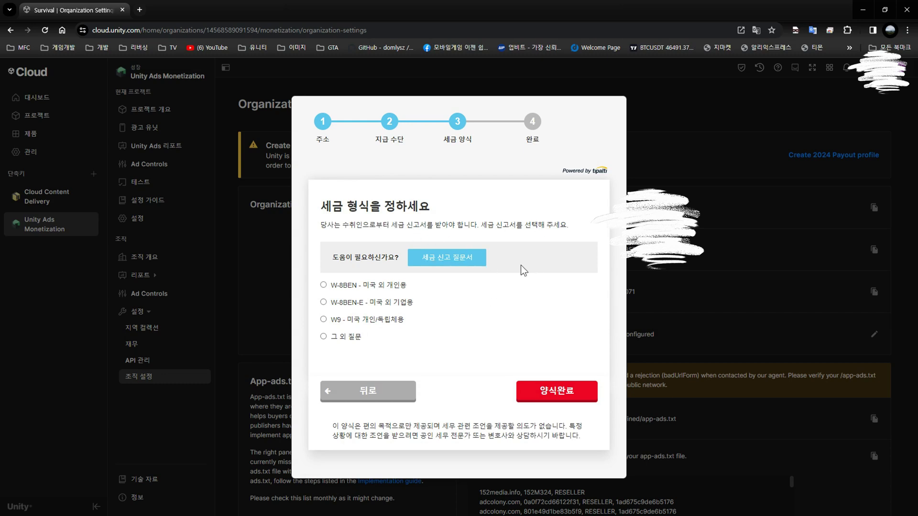
Choose the W-8BEN form and set South Korea as the treaty country.
click(324, 286)
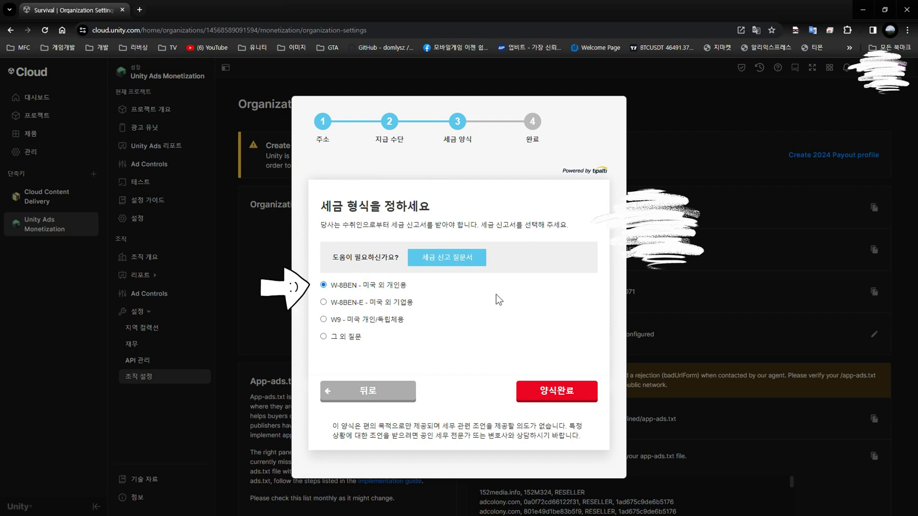
click(556, 392)
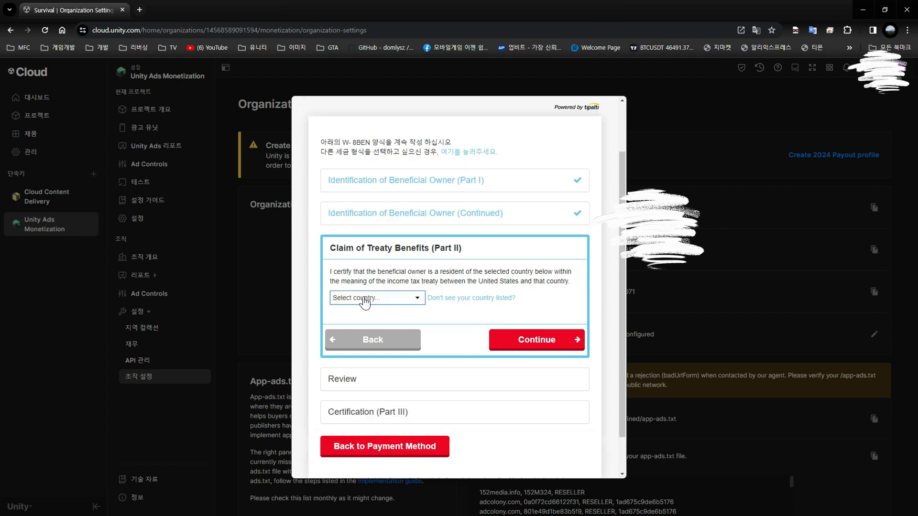
click(418, 299)
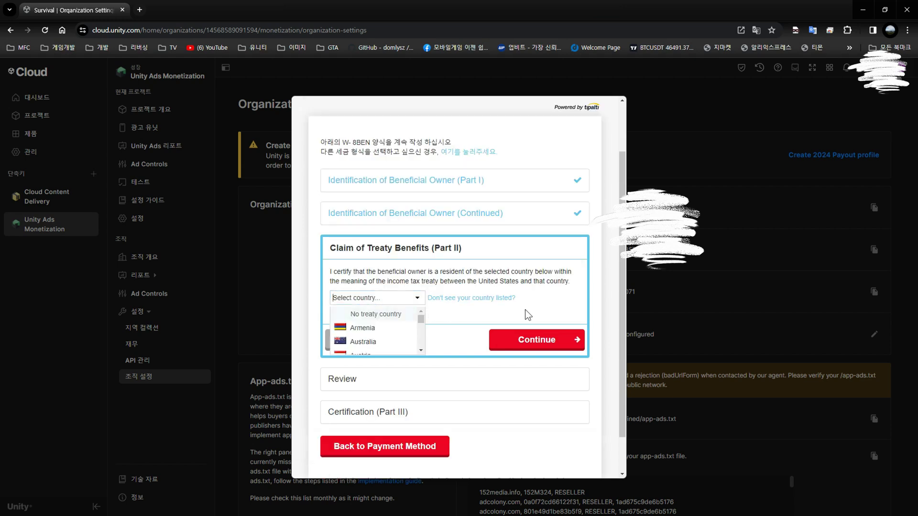
text(kore)
click(399, 315)
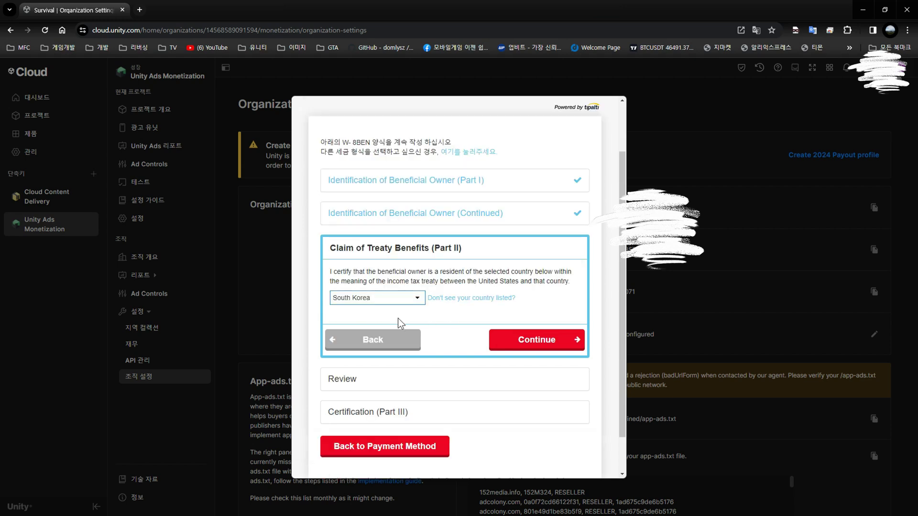
click(525, 340)
Complete the Part III certification as signing for oneself and close the finished wizard.
scroll(497, 316, down, 5)
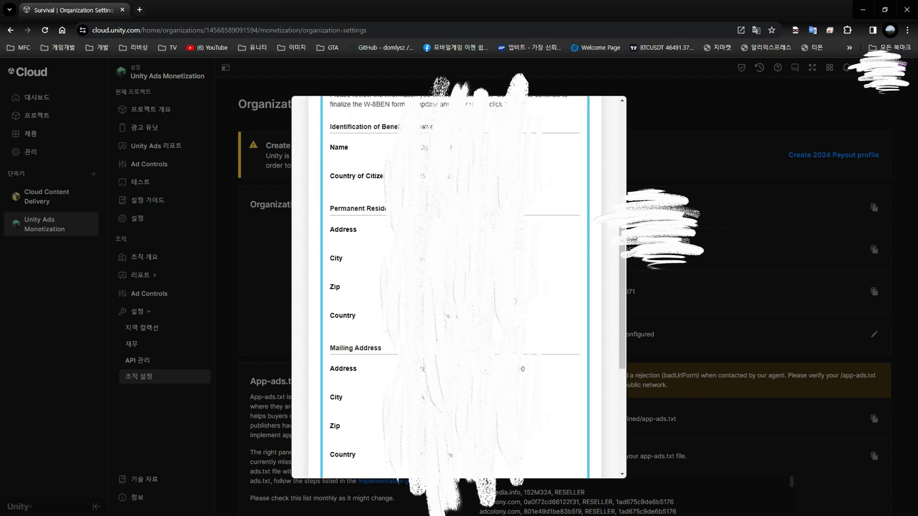
scroll(539, 300, down, 2)
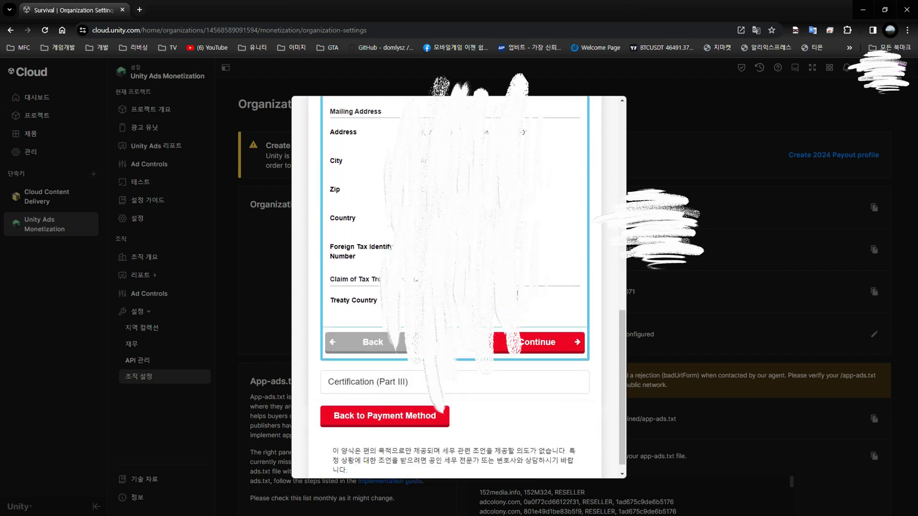
click(539, 342)
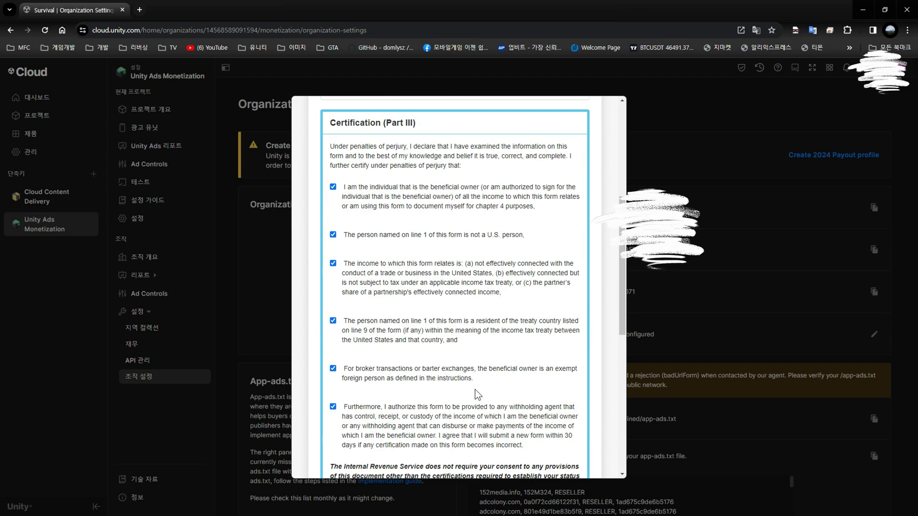
scroll(475, 390, down, 5)
click(333, 291)
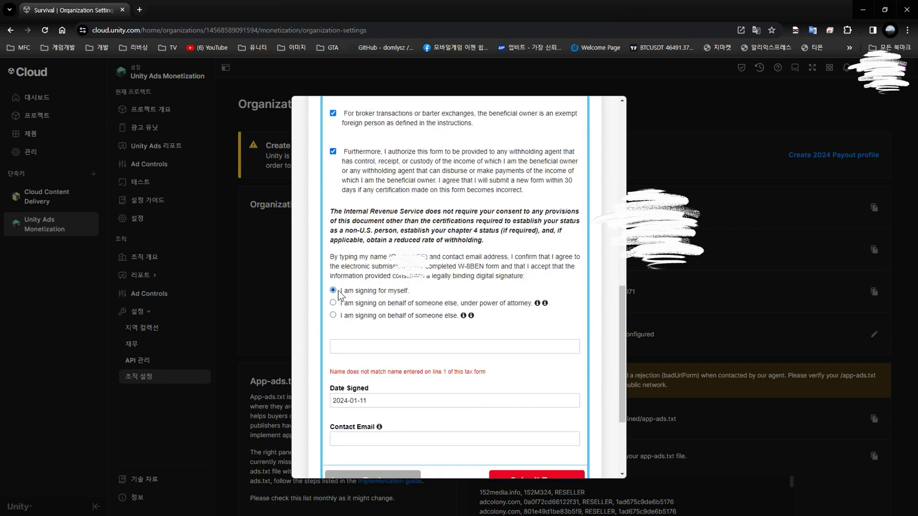
scroll(427, 329, down, 2)
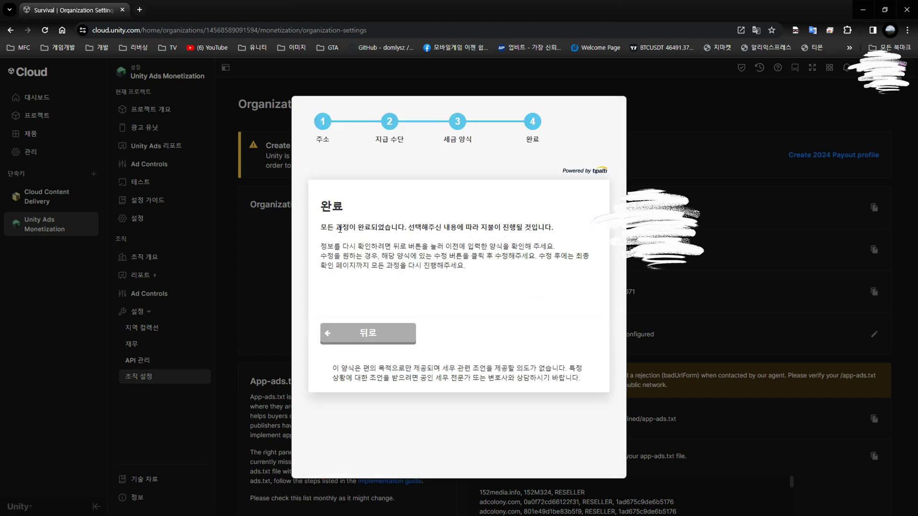
click(699, 117)
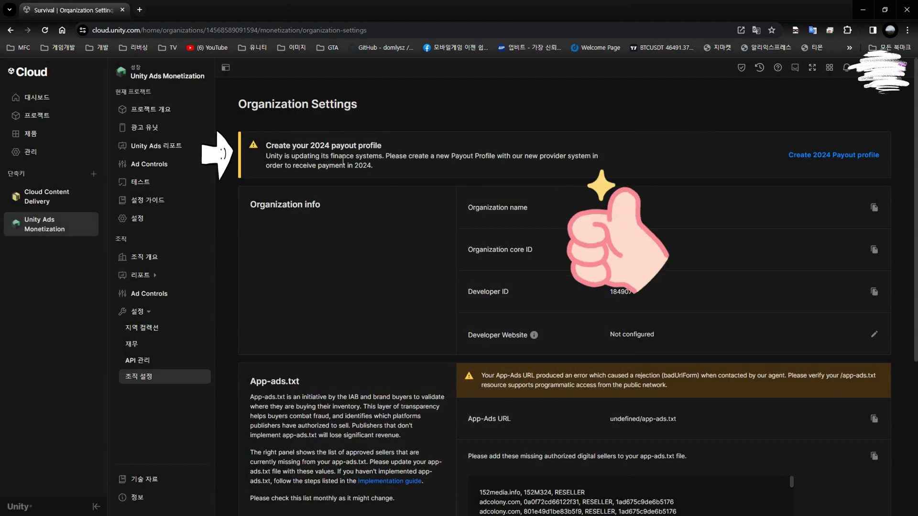